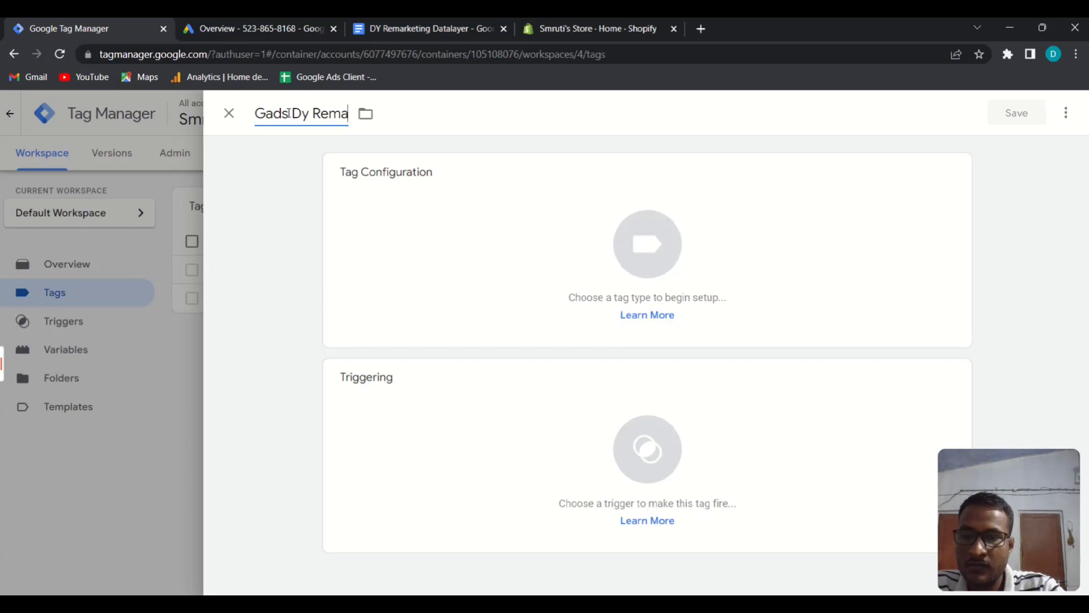
# Step: Name the new tag "Gads Dy Remar" and set its tag type to Google Ads Remarketing
pyautogui.write('r')
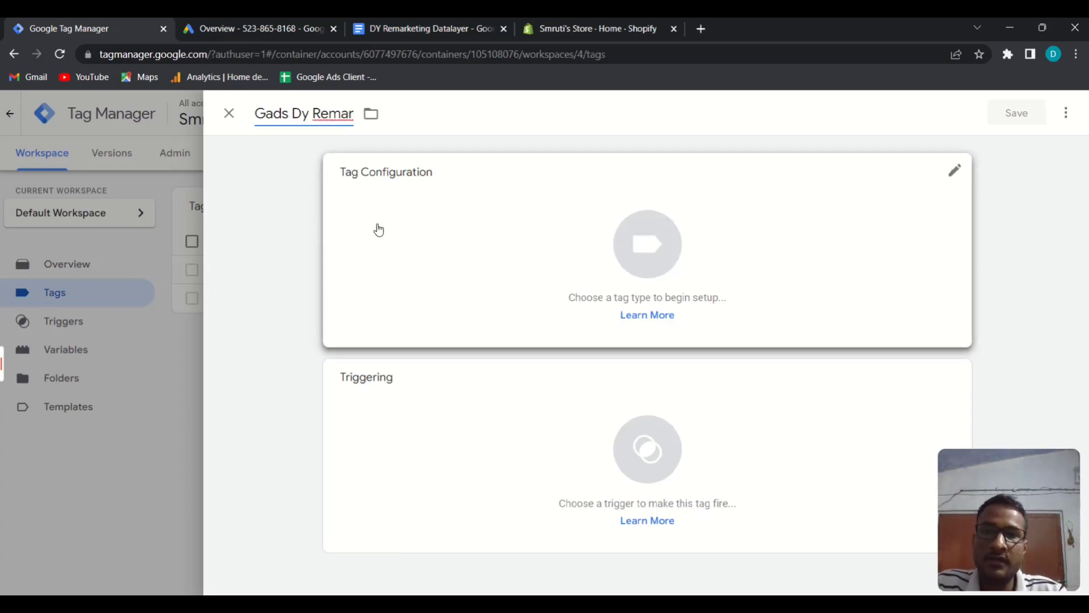
pyautogui.click(412, 222)
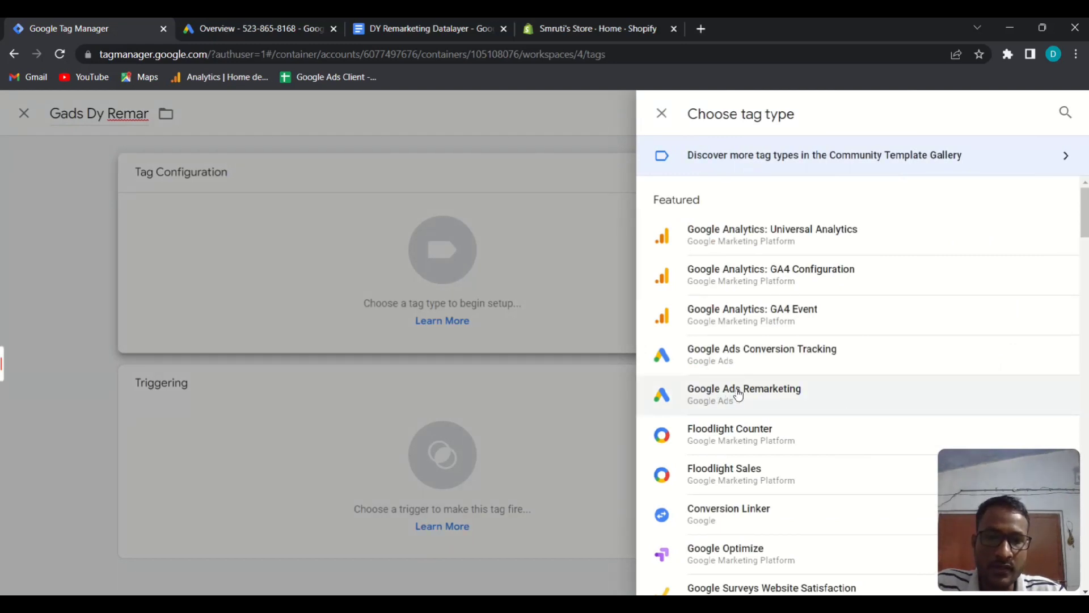
pyautogui.click(796, 407)
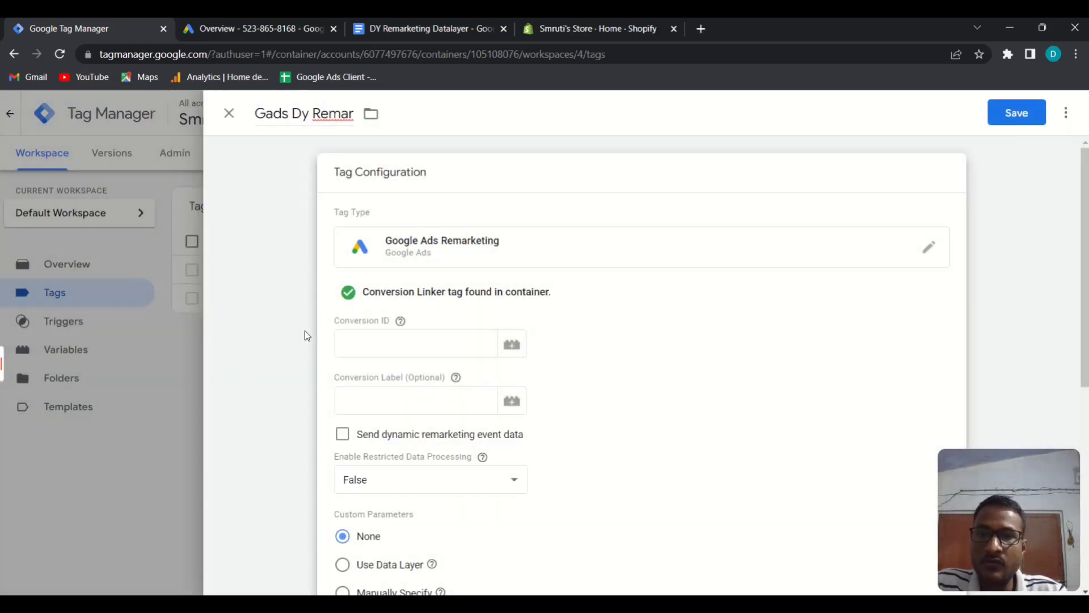
# Step: Switch to Google Ads and open the Google Ads tag for editing from the Audience manager's data sources
pyautogui.click(378, 343)
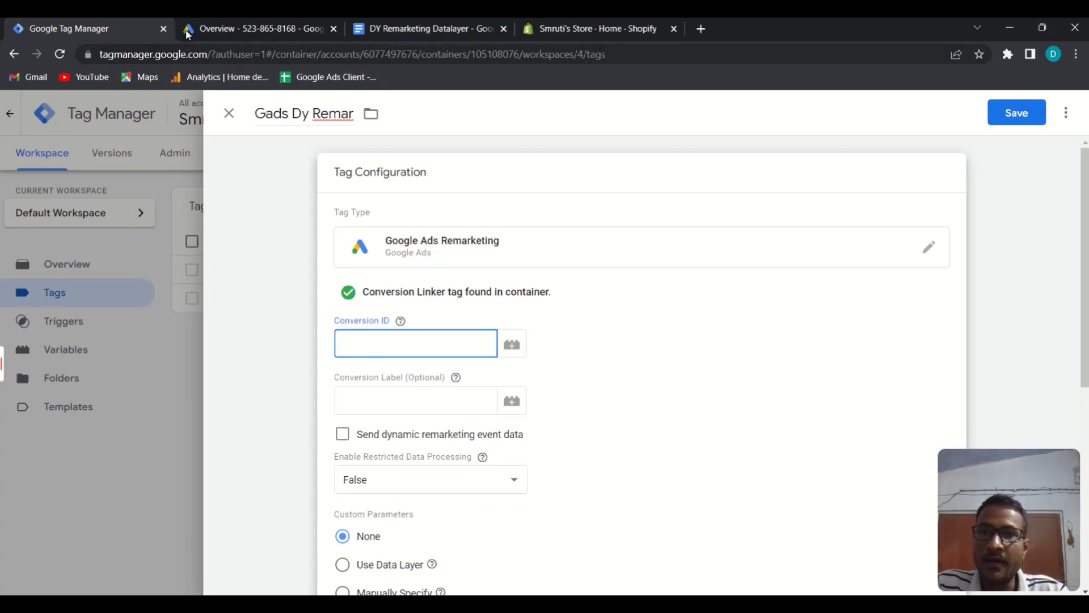
pyautogui.click(249, 27)
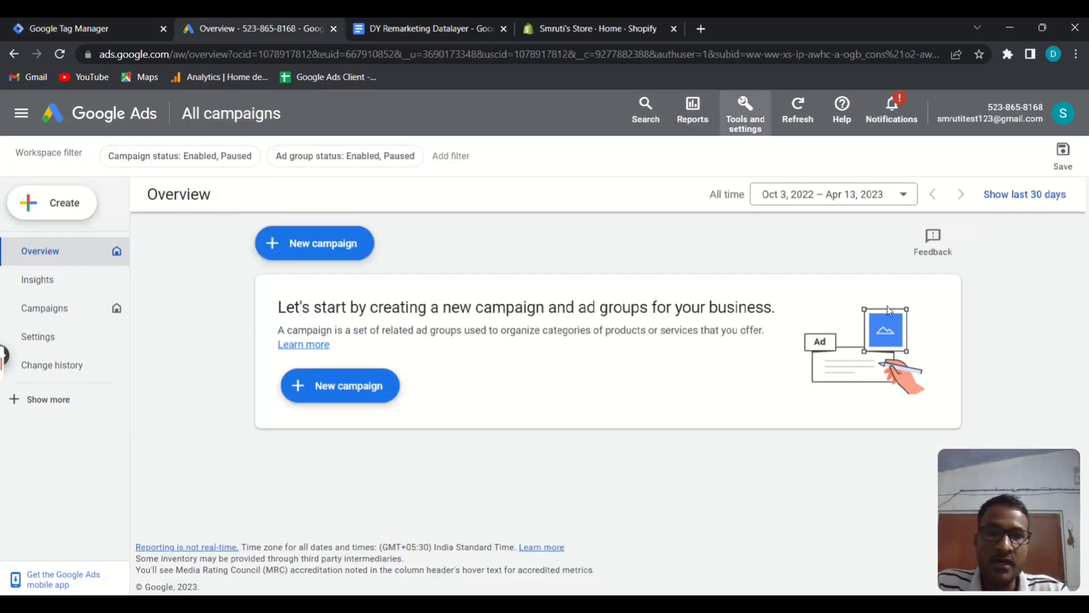
pyautogui.click(750, 126)
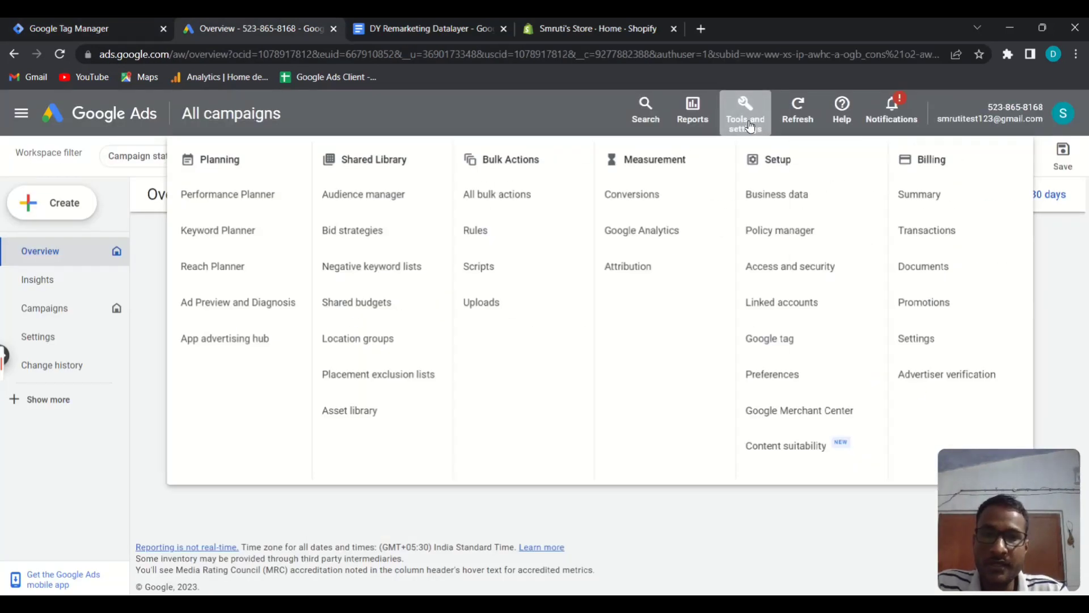
pyautogui.click(357, 203)
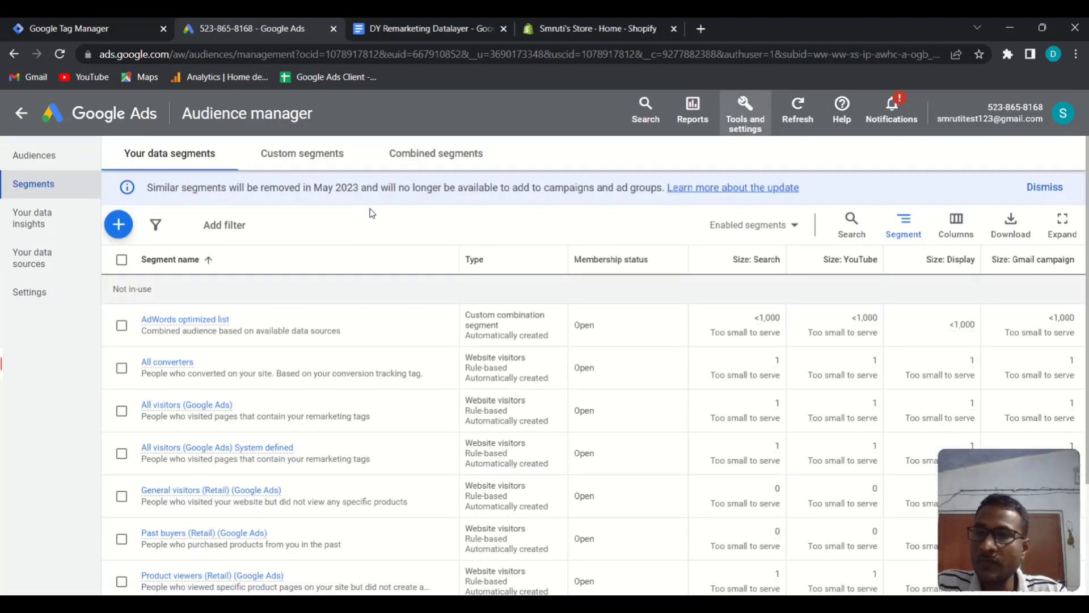
pyautogui.click(49, 266)
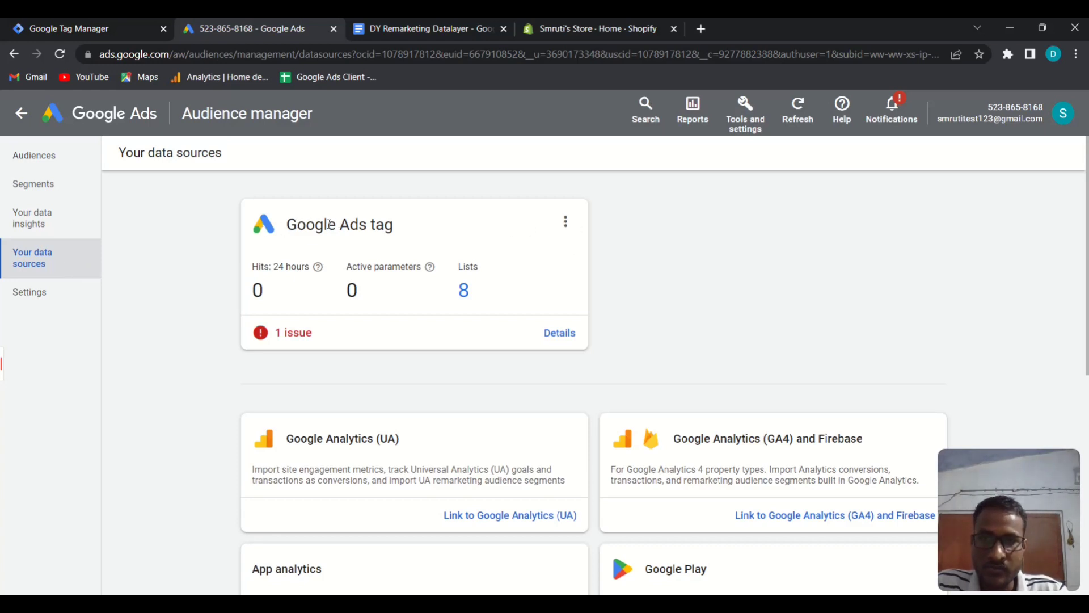
pyautogui.click(566, 227)
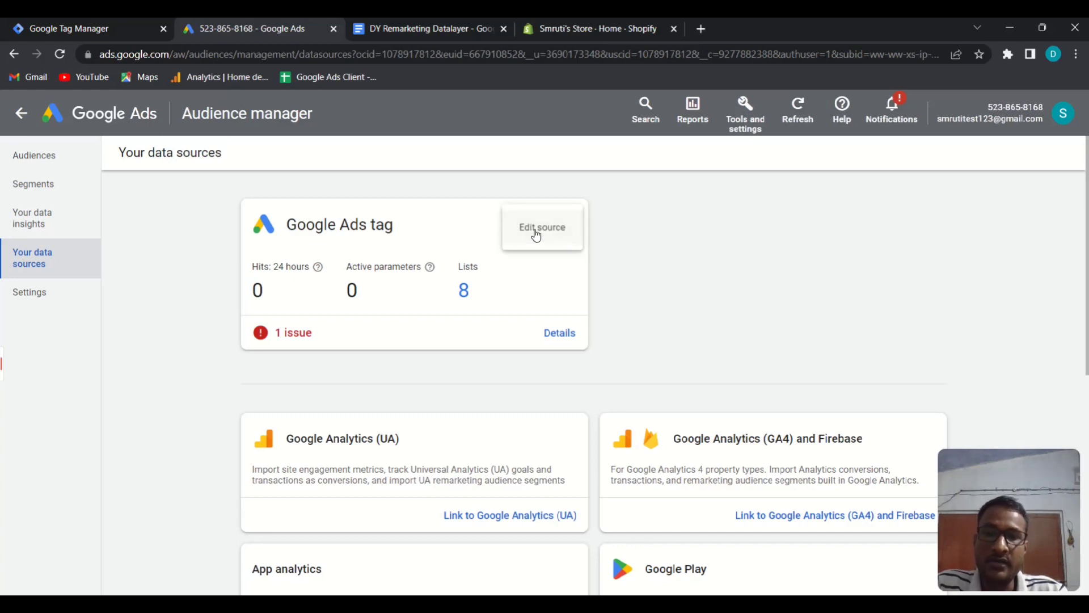
pyautogui.click(537, 233)
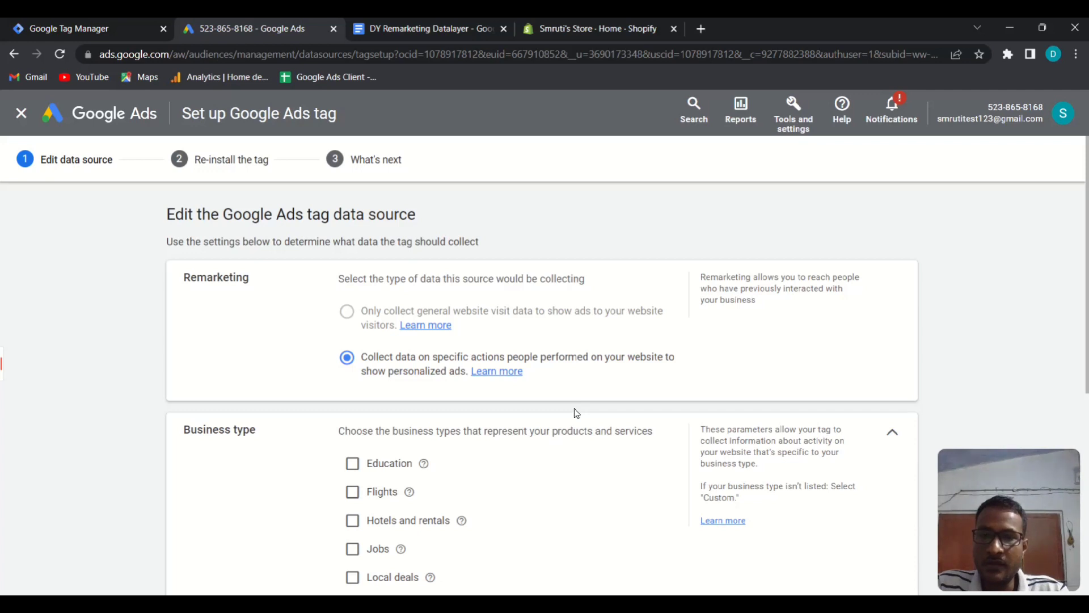
# Step: Review and save the Google Ads tag's data source settings, and choose Google Tag Manager as the installation method
pyautogui.scroll(-6, 577, 412)
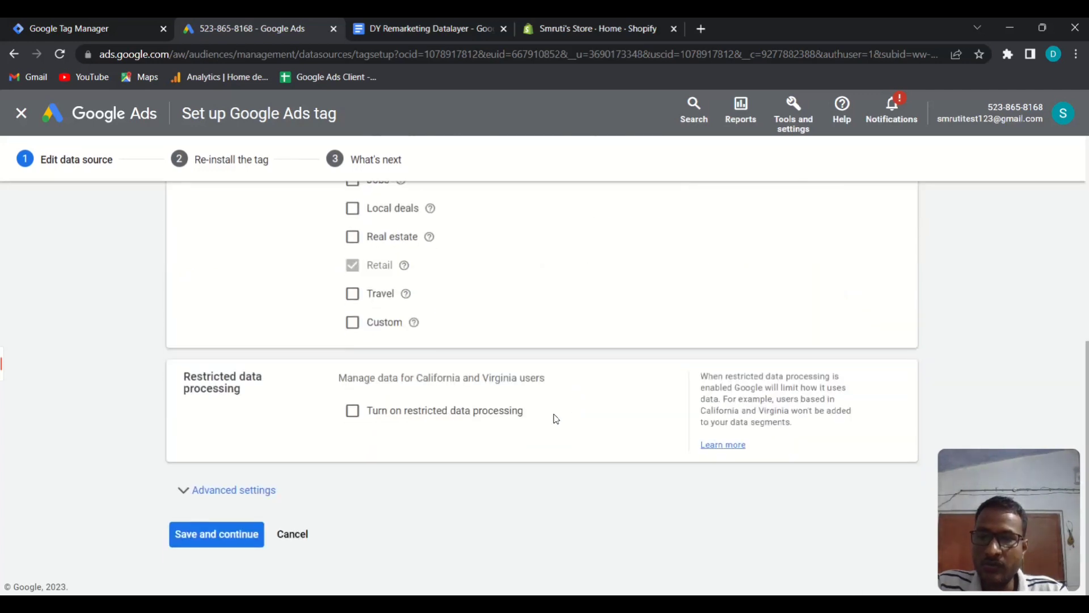
pyautogui.press('super+space')
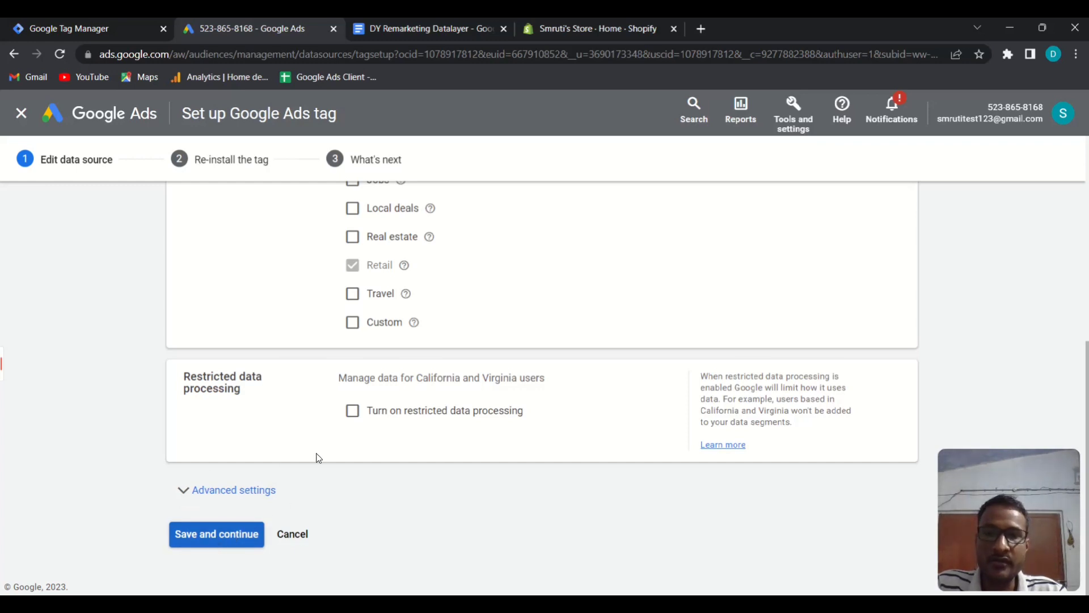
pyautogui.scroll(7, 308, 489)
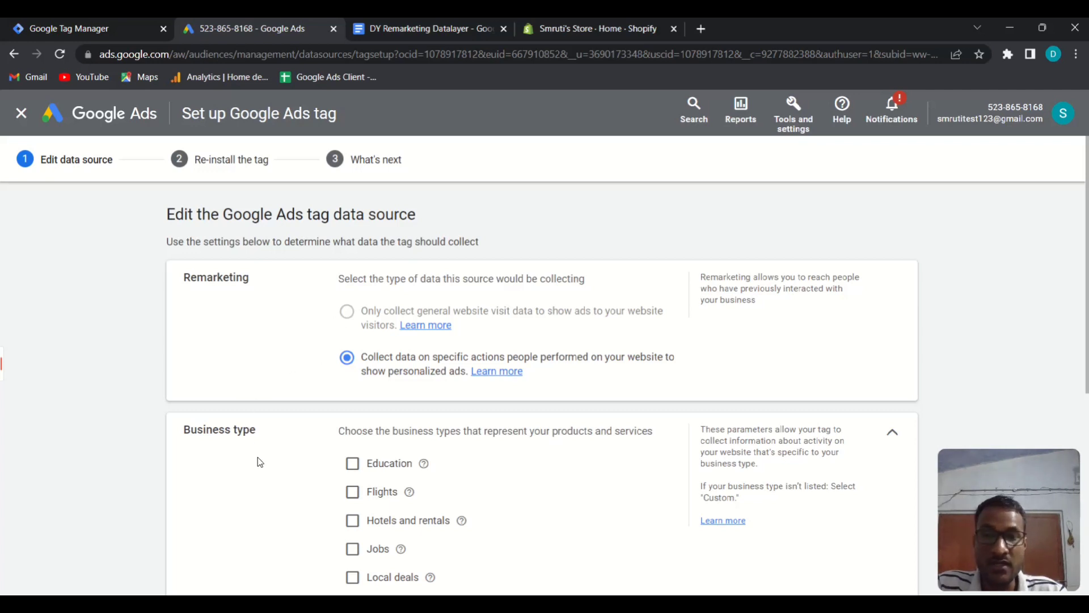
pyautogui.scroll(-3, 289, 424)
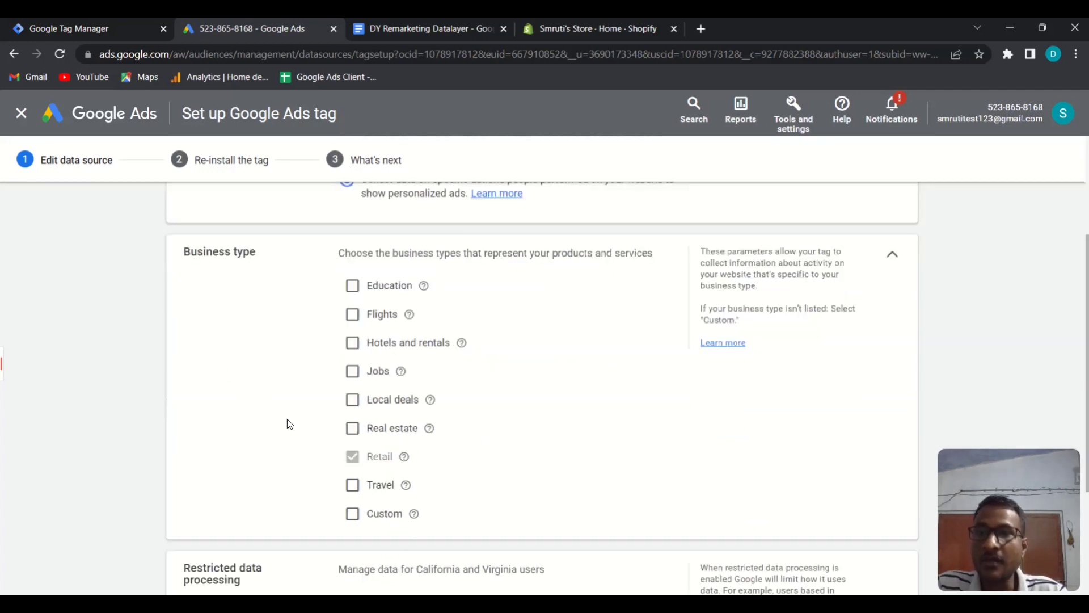
pyautogui.scroll(-3, 290, 423)
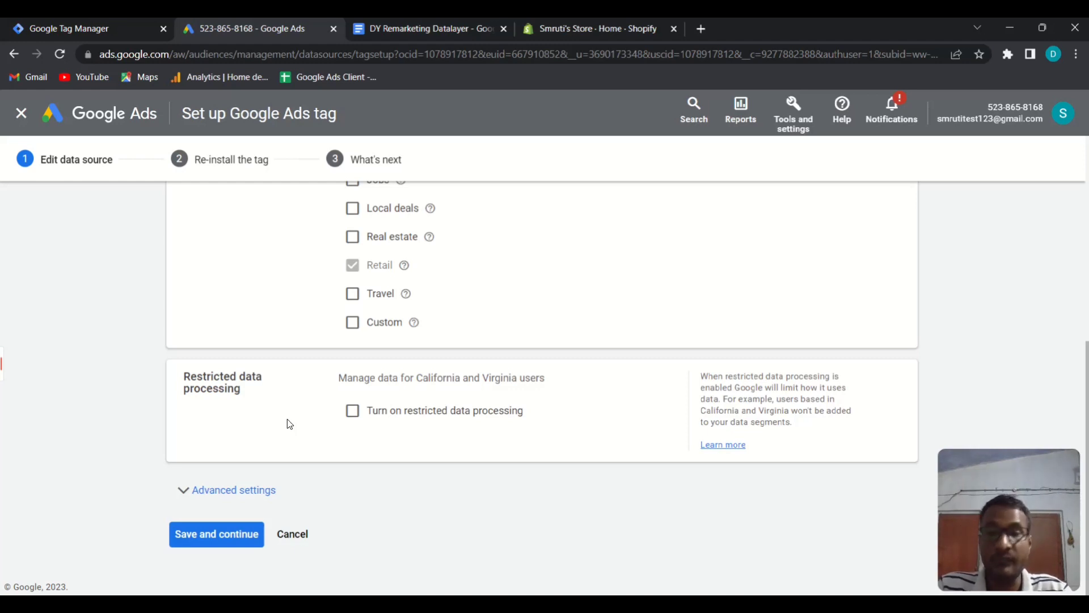
pyautogui.click(207, 541)
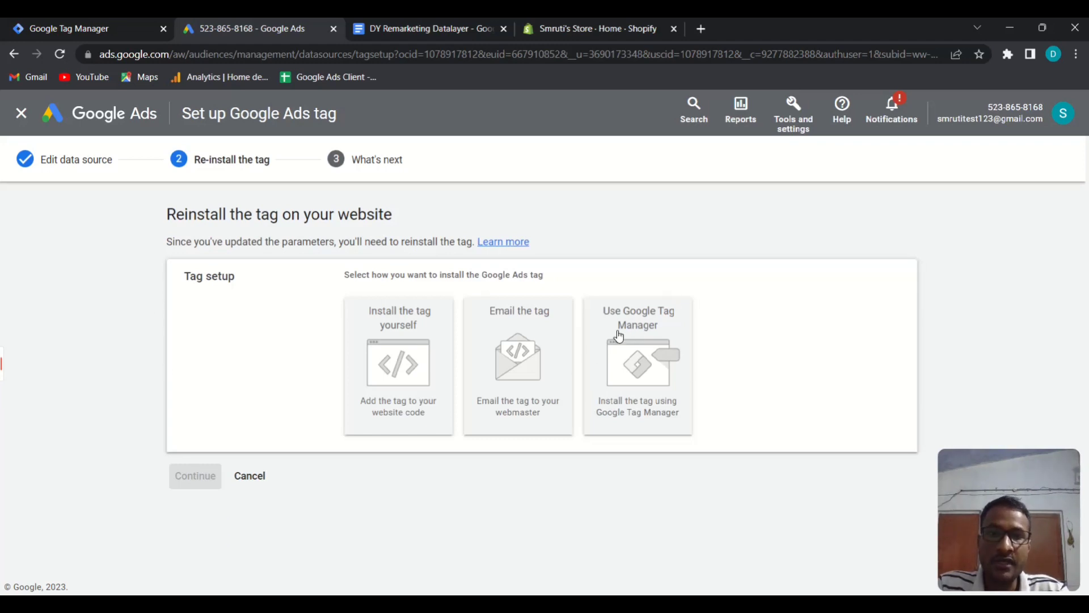
pyautogui.click(658, 395)
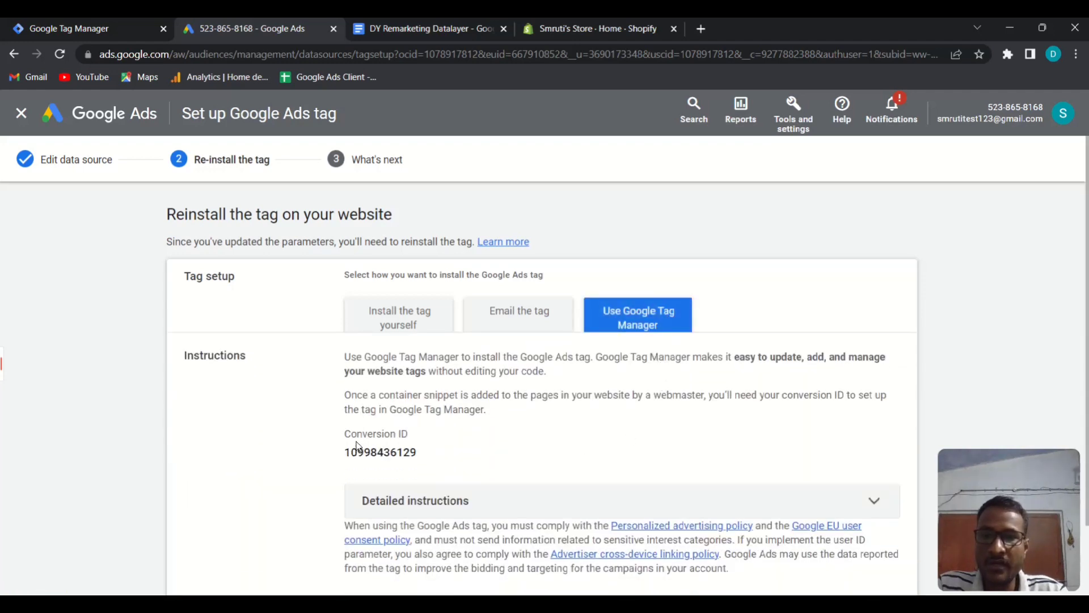
# Step: Copy the conversion ID from Google Ads into the Tag Manager remarketing tag and enable sending dynamic remarketing event data
pyautogui.moveTo(352, 435)
pyautogui.mouseDown()
pyautogui.moveTo(419, 444)
pyautogui.moveTo(423, 457)
pyautogui.moveTo(347, 453)
pyautogui.mouseUp()
pyautogui.hotkey('ctrl', 'c')
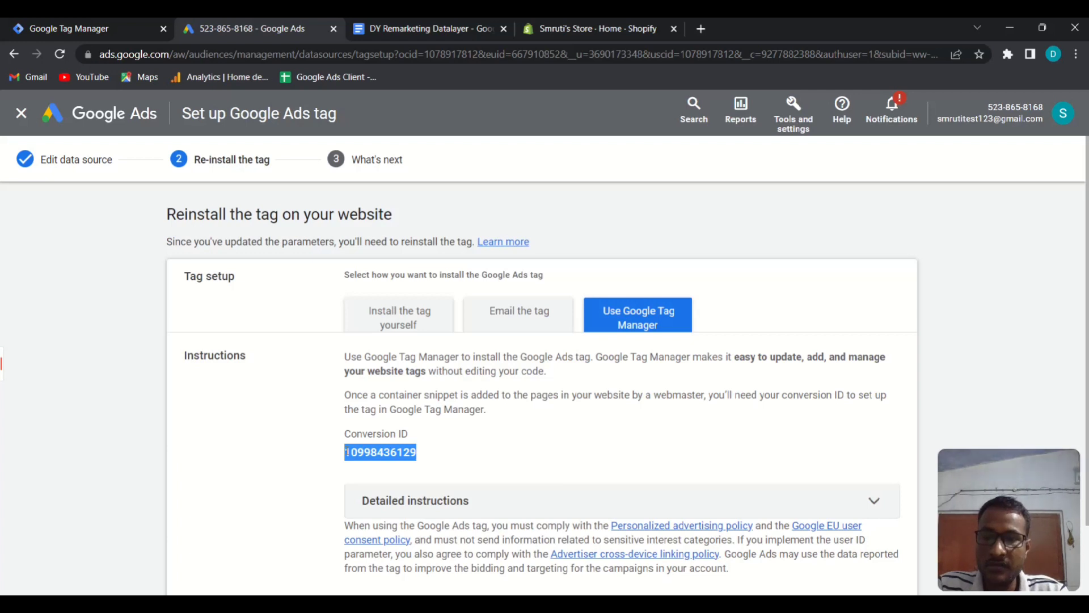
pyautogui.click(79, 27)
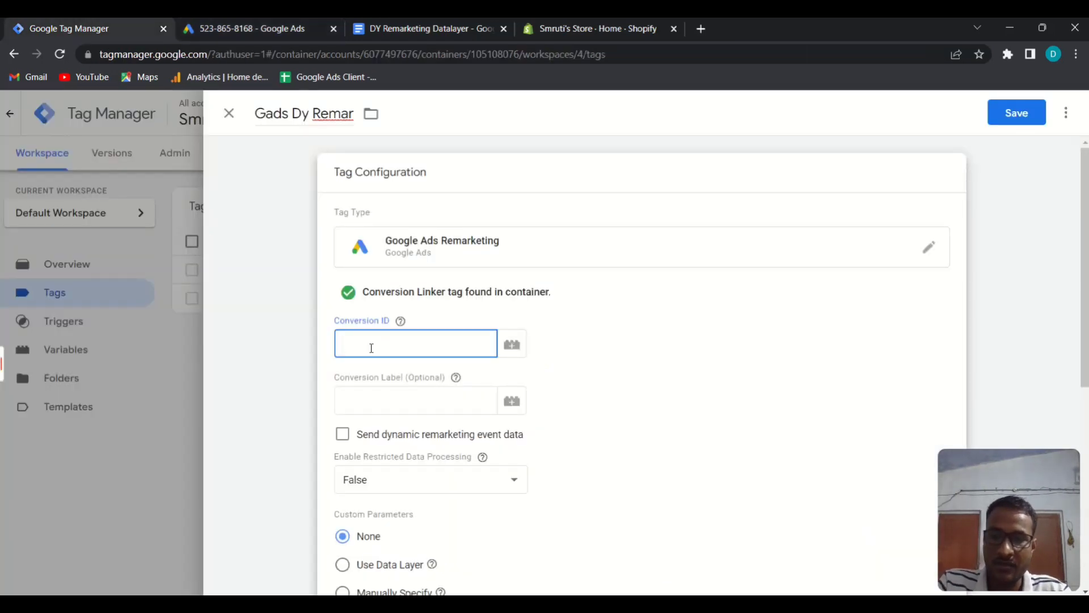
pyautogui.hotkey('ctrl', 'v')
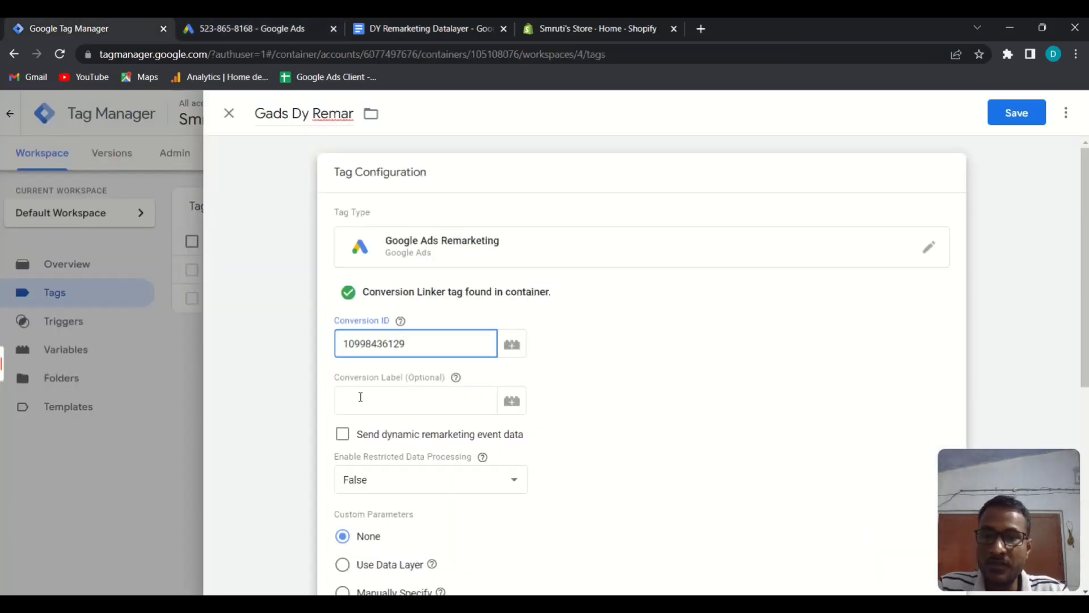
pyautogui.scroll(-3, 624, 423)
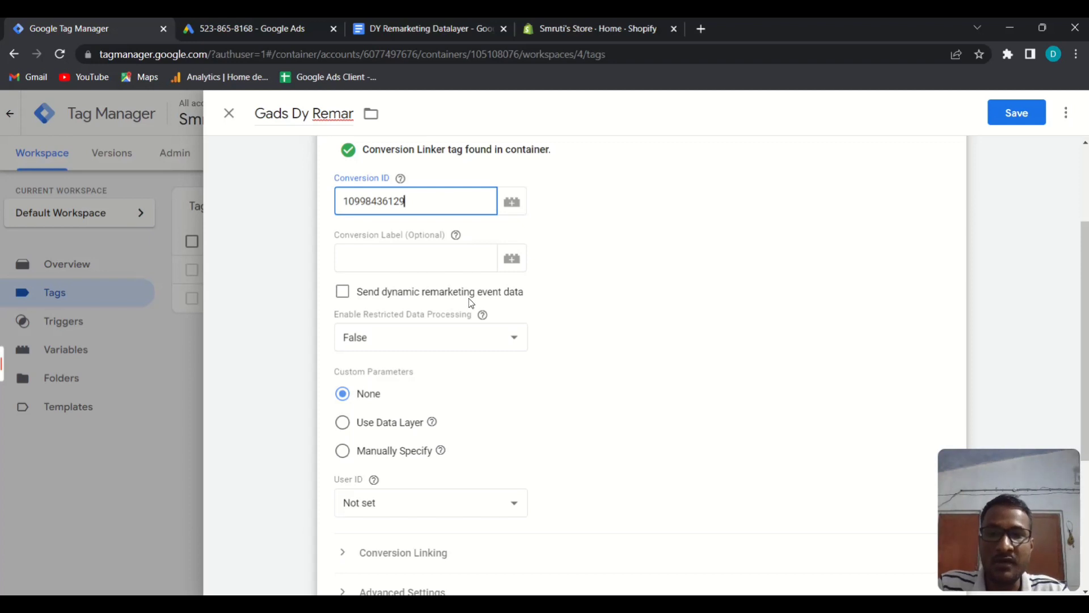
pyautogui.click(339, 292)
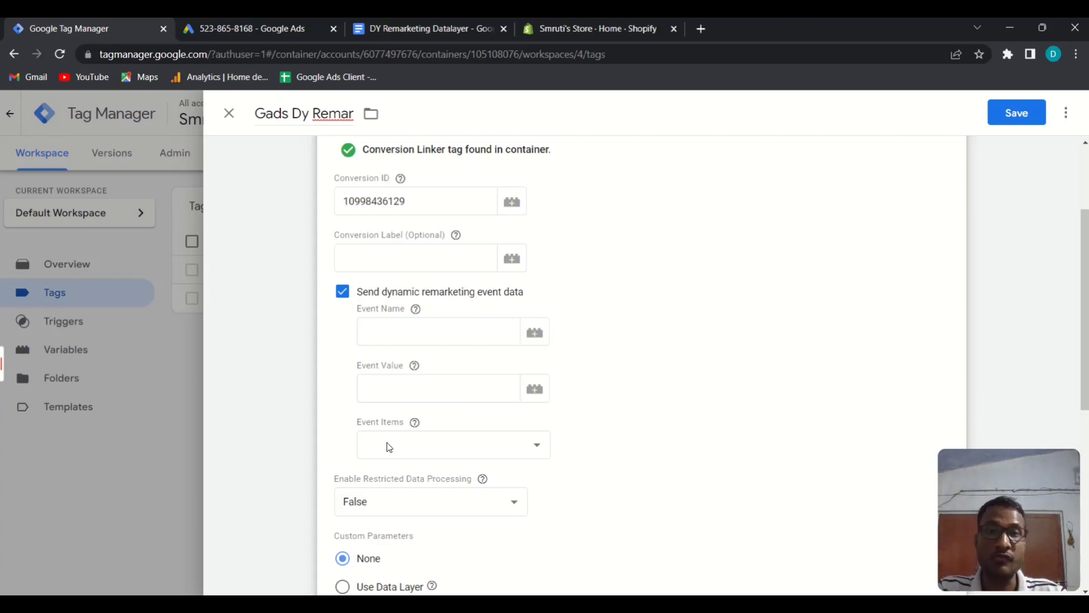
# Step: Switch to the Shopify admin, search for "online" to reach the Online Store themes, and open the Craft theme's code for editing
pyautogui.click(422, 31)
pyautogui.click(656, 271)
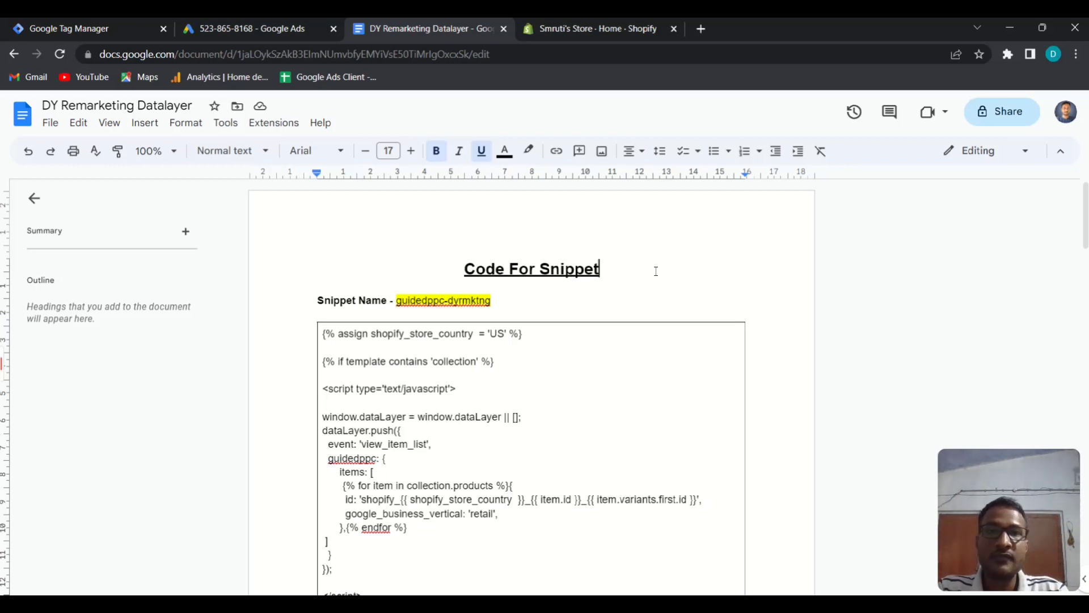
pyautogui.click(566, 26)
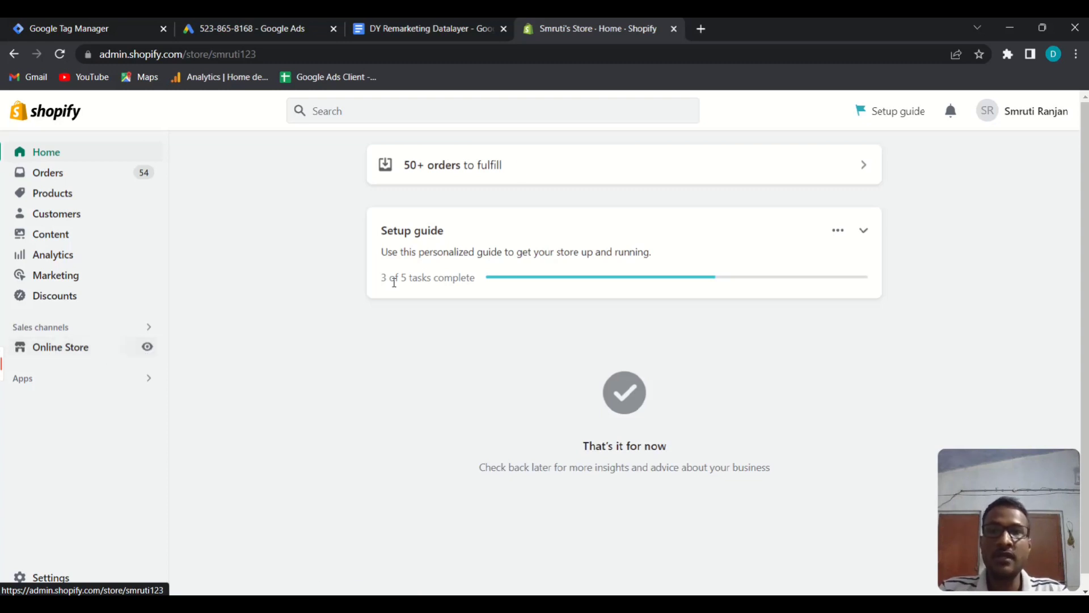
pyautogui.click(363, 110)
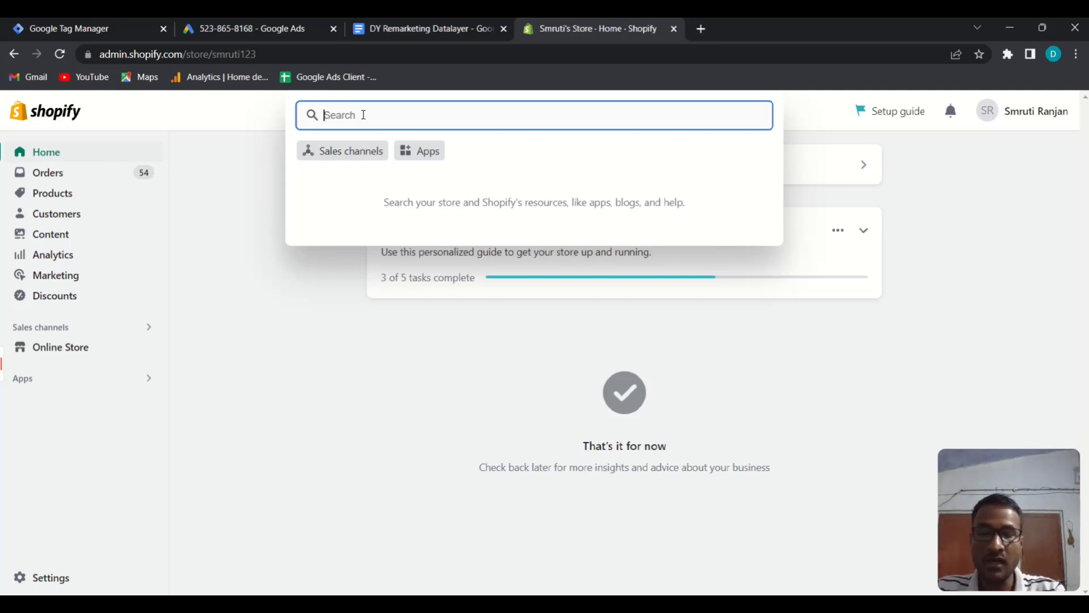
pyautogui.write('onli')
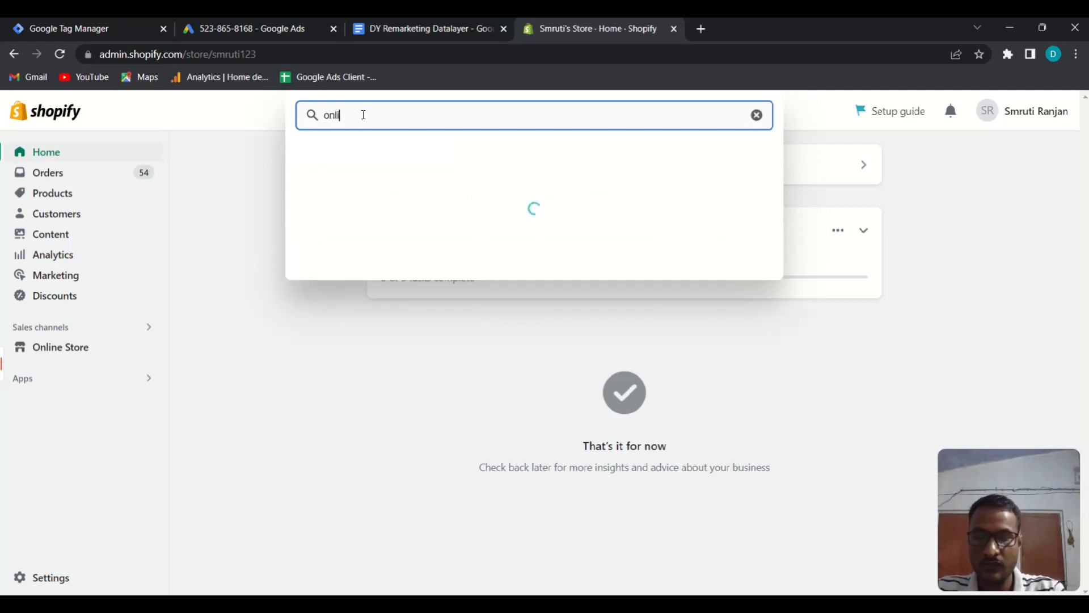
pyautogui.write('ne')
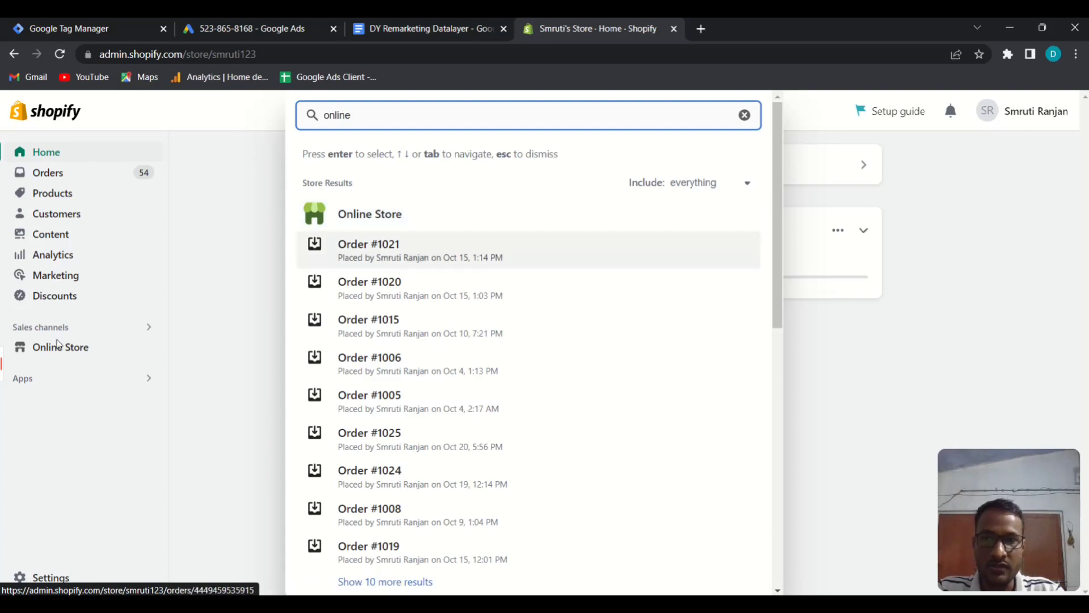
pyautogui.click(452, 224)
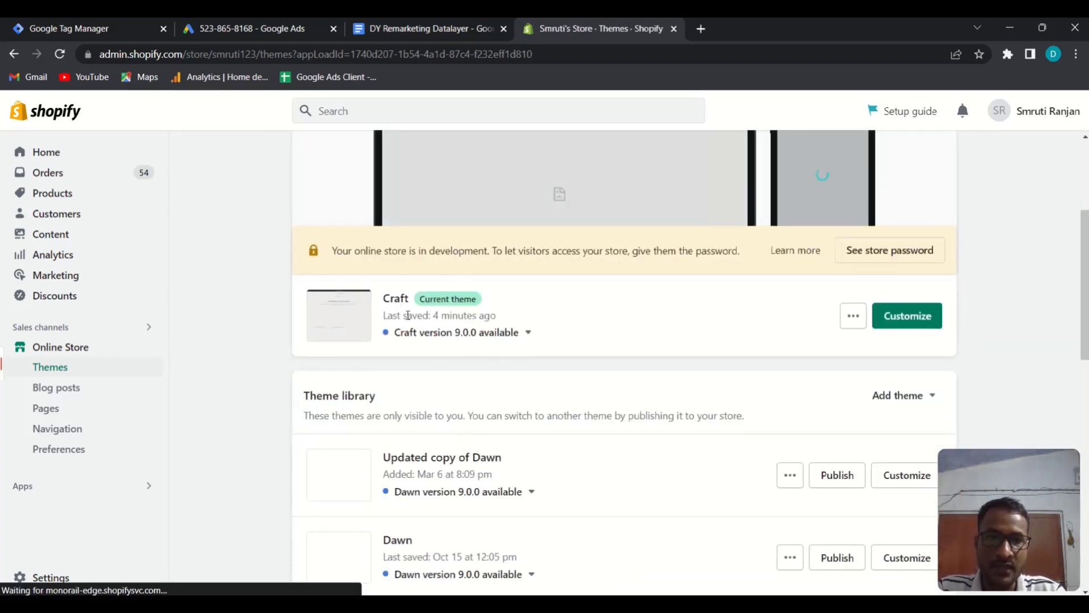
pyautogui.click(854, 316)
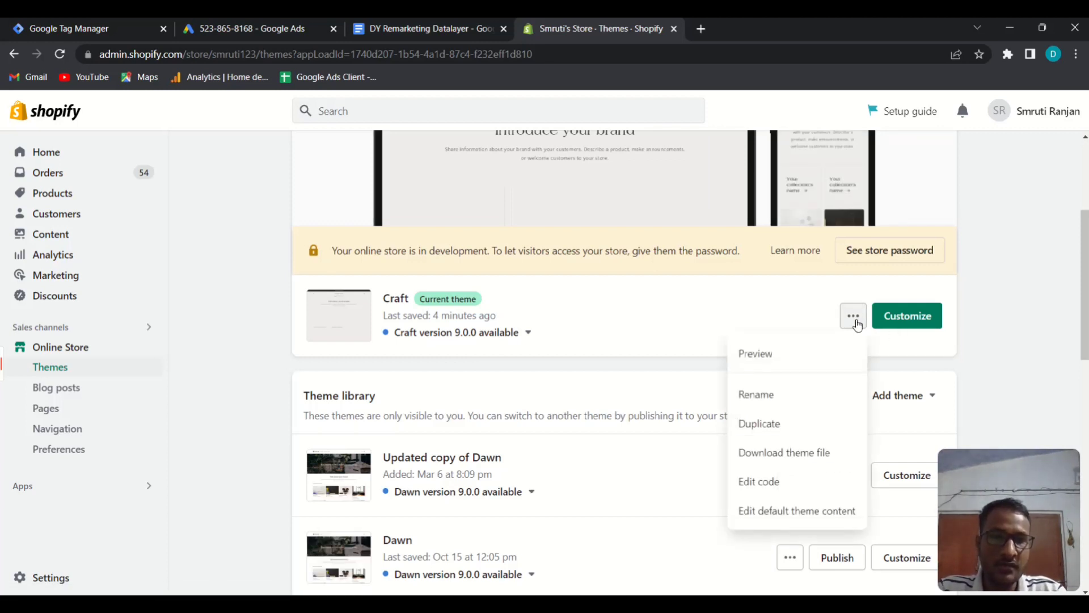
pyautogui.click(769, 491)
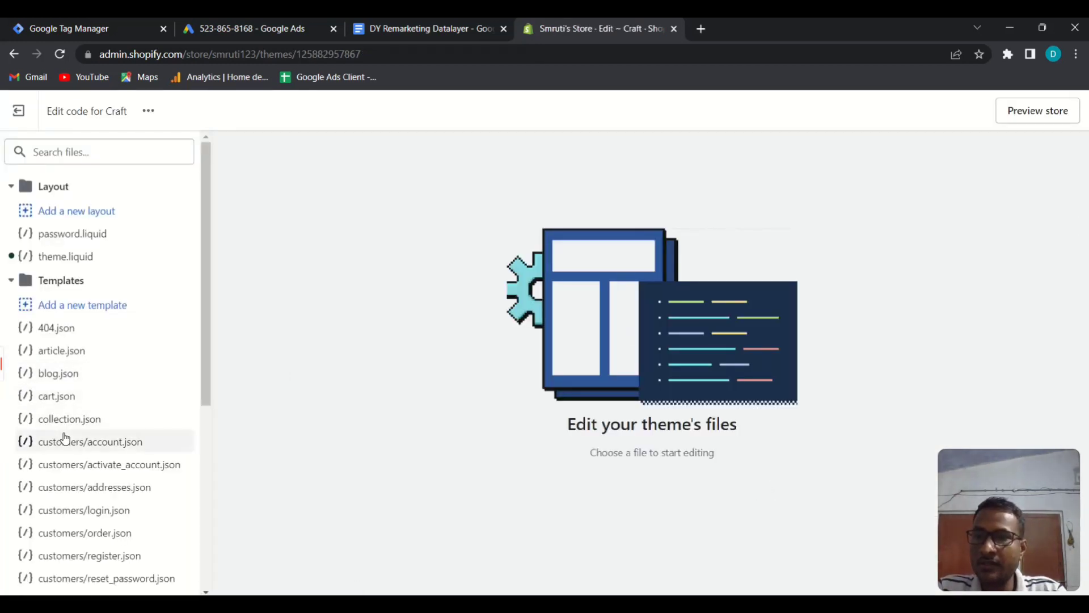
# Step: Start adding a new snippet file in the Craft theme's Snippets folder
pyautogui.scroll(-3, 65, 438)
pyautogui.scroll(-4, 65, 438)
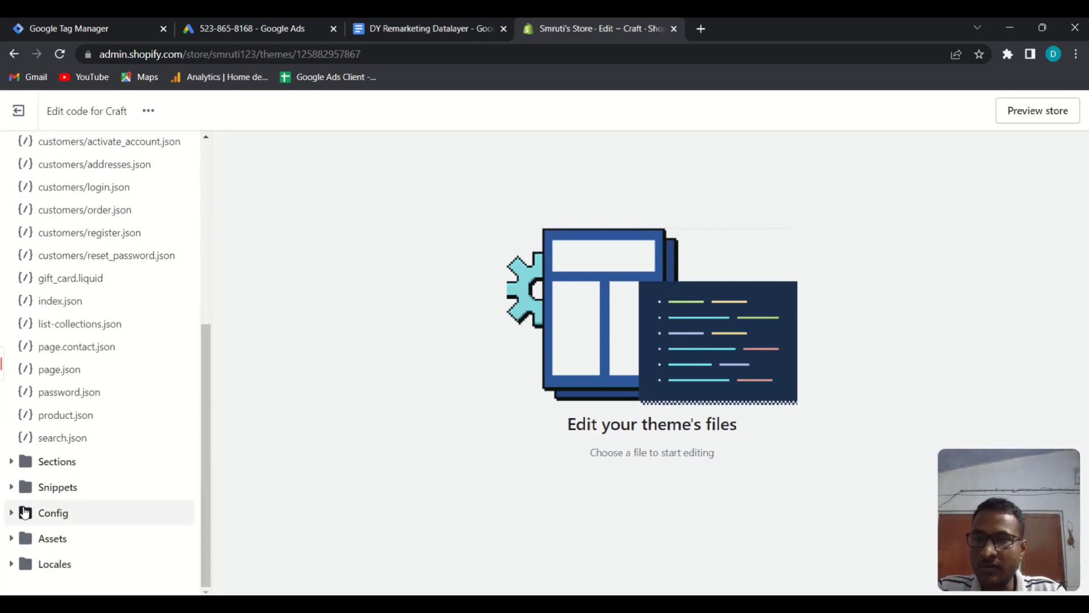
pyautogui.click(61, 495)
pyautogui.scroll(-3, 108, 470)
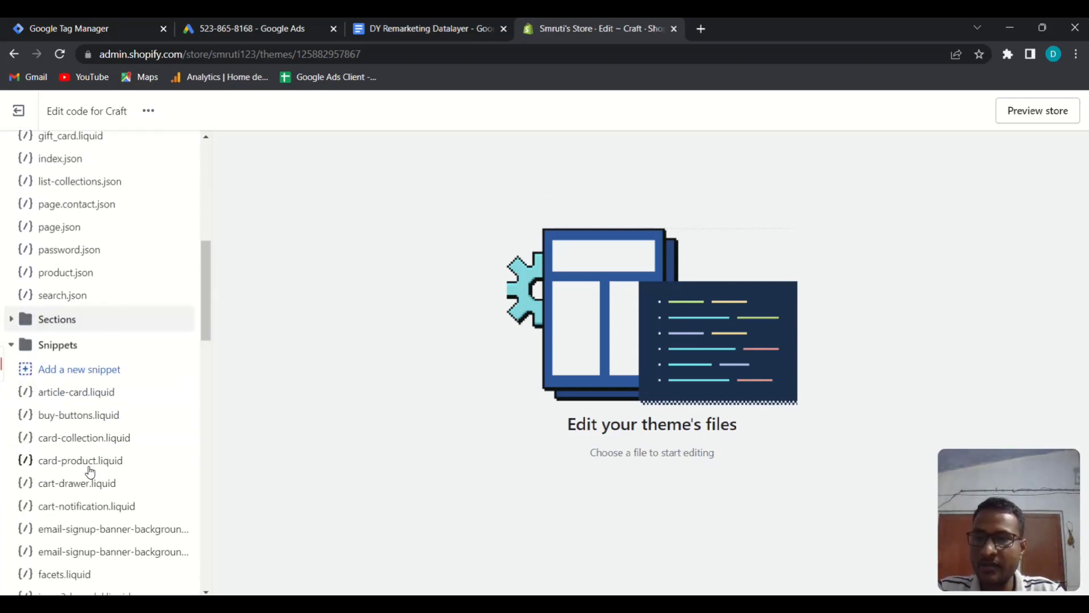
pyautogui.click(98, 376)
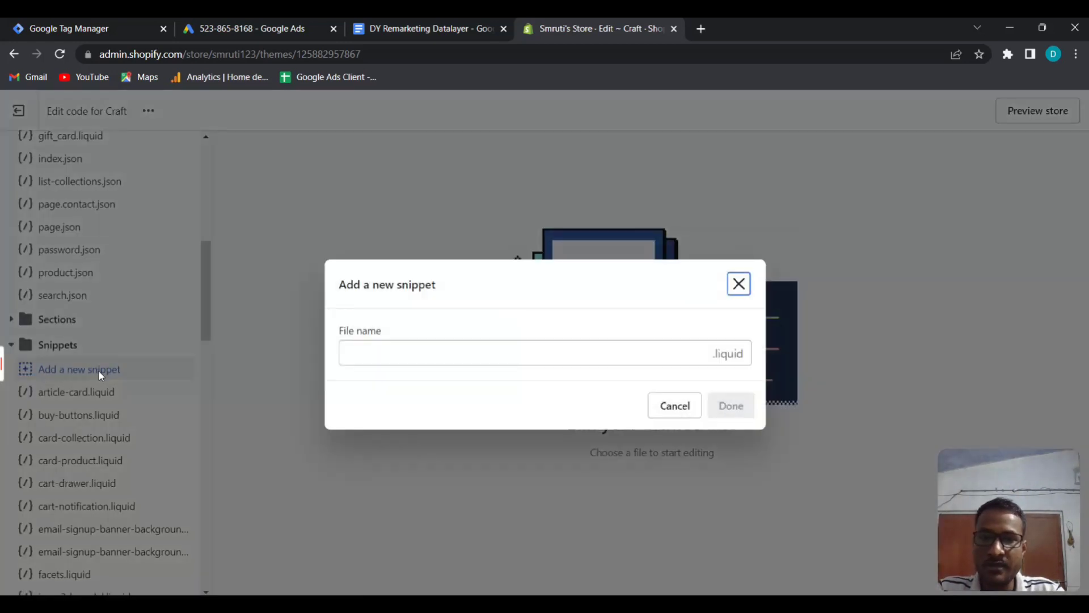
pyautogui.click(398, 347)
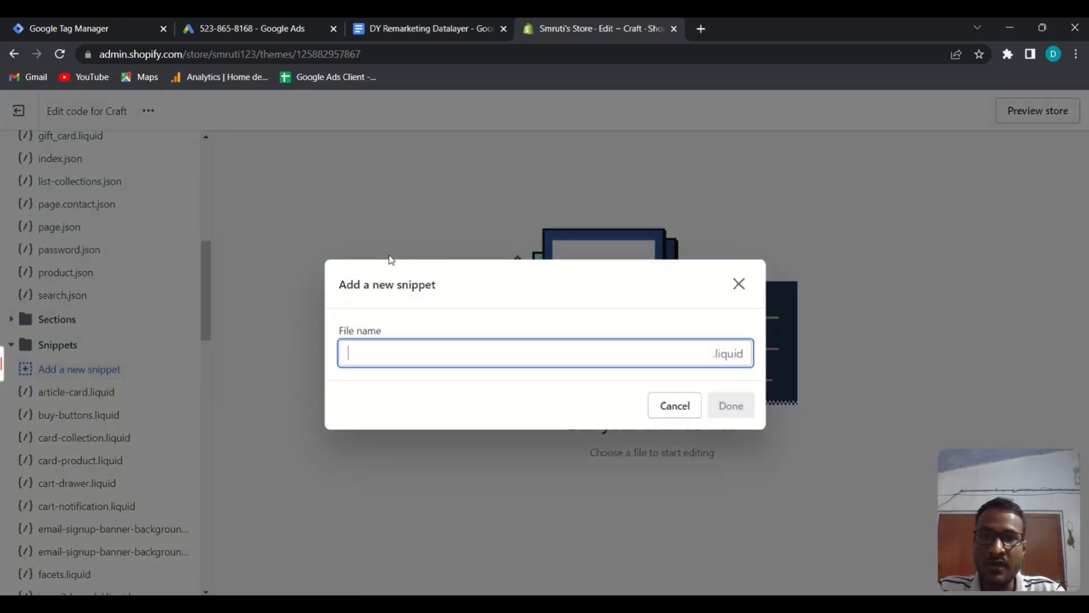
# Step: Copy the snippet name from the DY Remarketing Datalayer document in Google Docs and create the Shopify snippet as guidedppc-dyrmktng
pyautogui.click(393, 26)
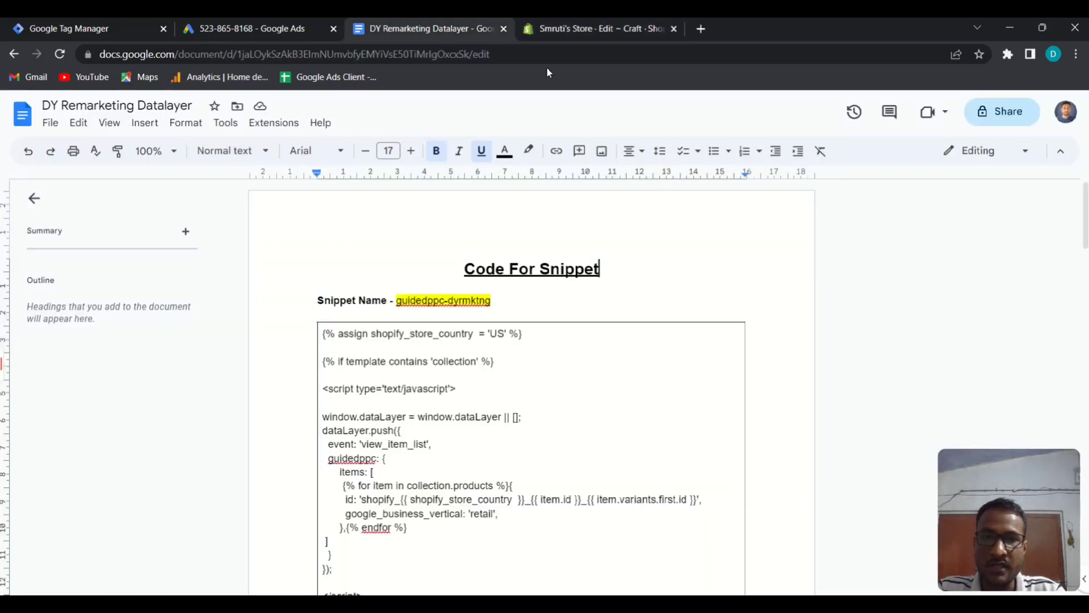
pyautogui.doubleClick(399, 301)
pyautogui.moveTo(399, 301); pyautogui.dragTo(493, 307)
pyautogui.hotkey('ctrl', 'c')
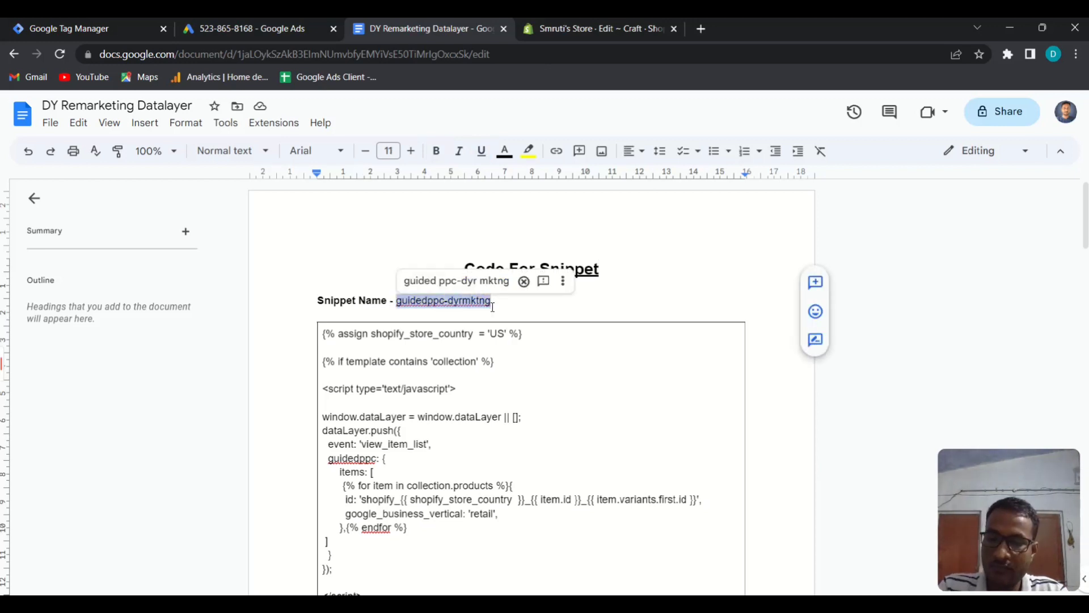
pyautogui.click(596, 27)
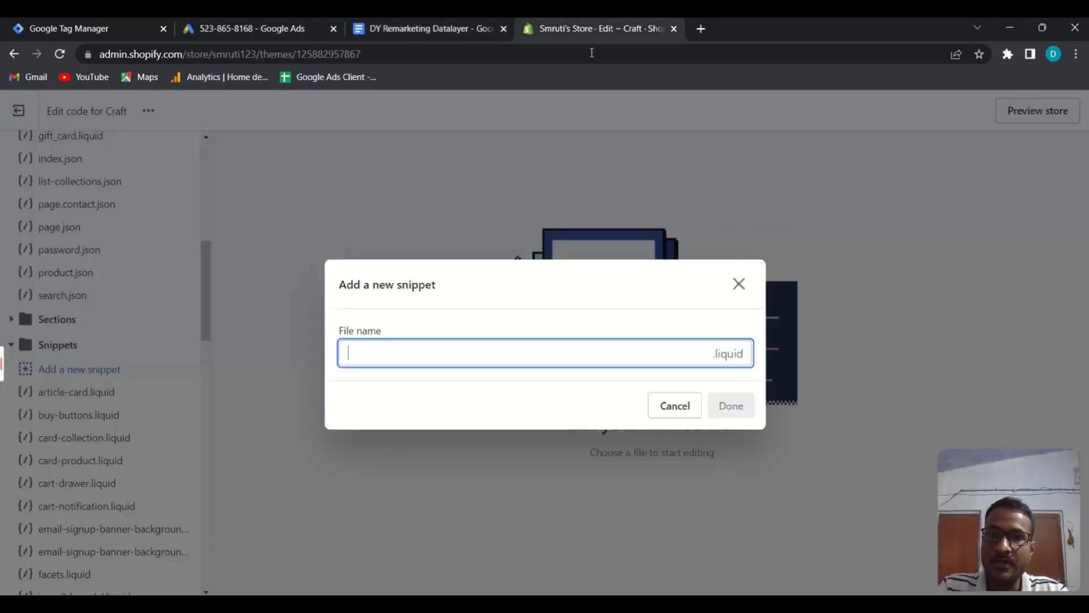
pyautogui.hotkey('ctrl', 'v')
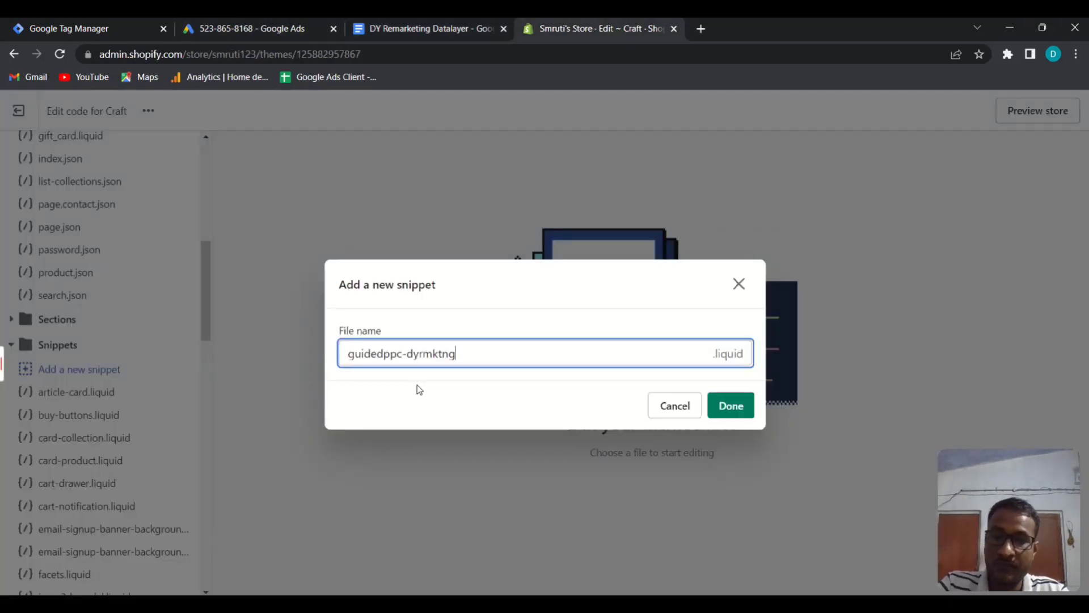
pyautogui.click(733, 413)
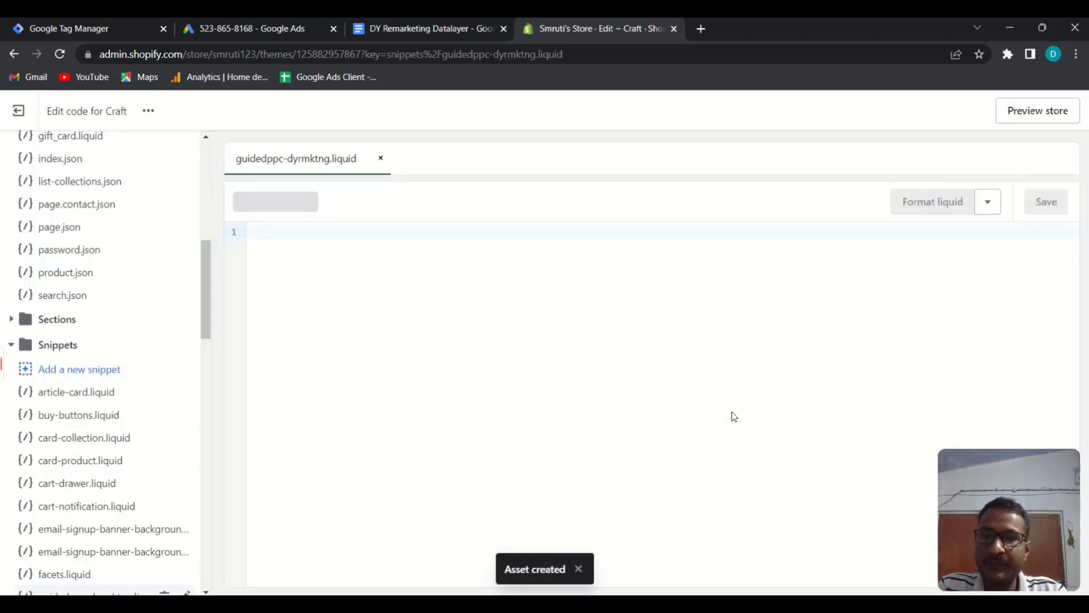
# Step: Switch to the Google Docs document and copy the entire code block under Code For Snippet, through its closing script tag
pyautogui.click(413, 20)
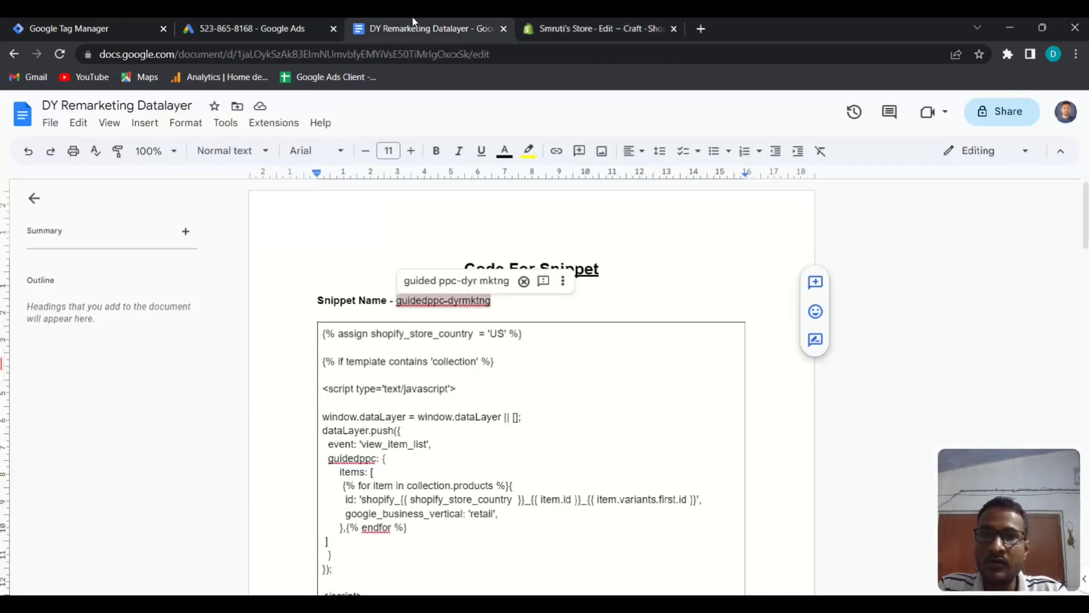
pyautogui.click(532, 367)
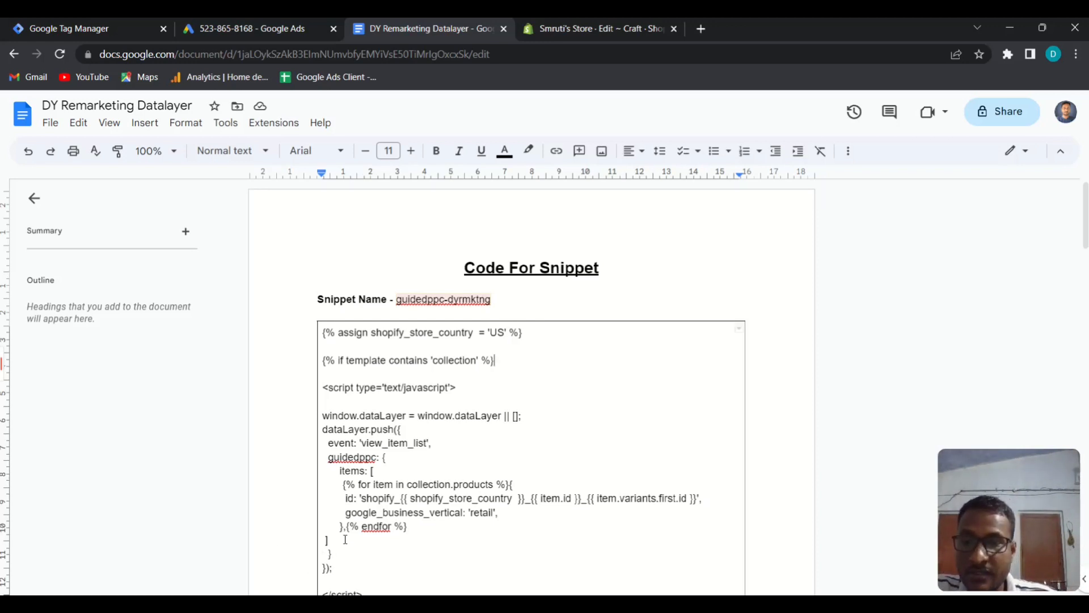
pyautogui.scroll(-1, 346, 540)
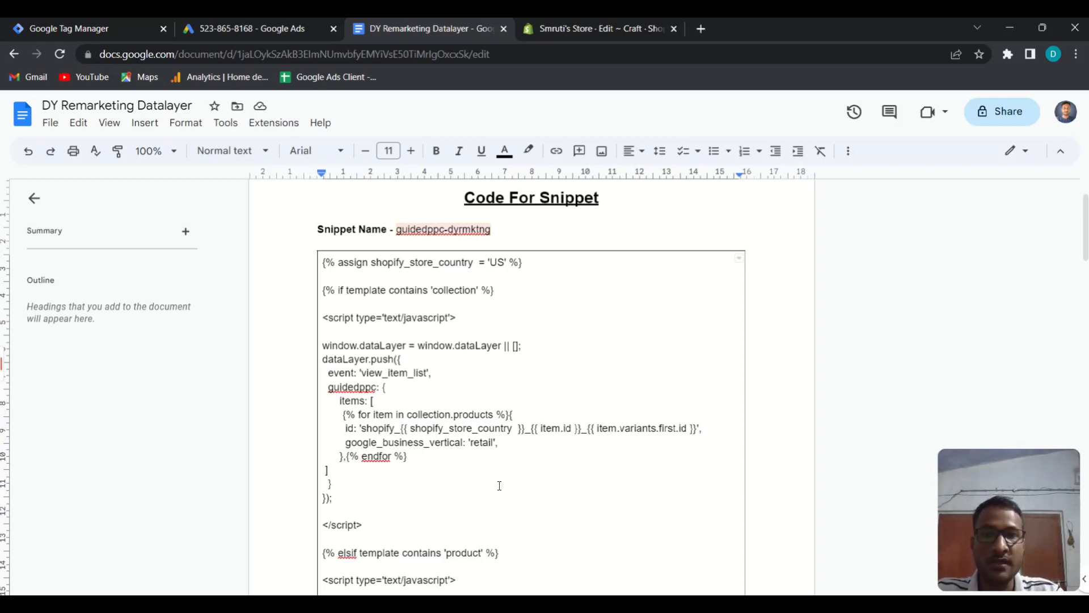
pyautogui.click(578, 369)
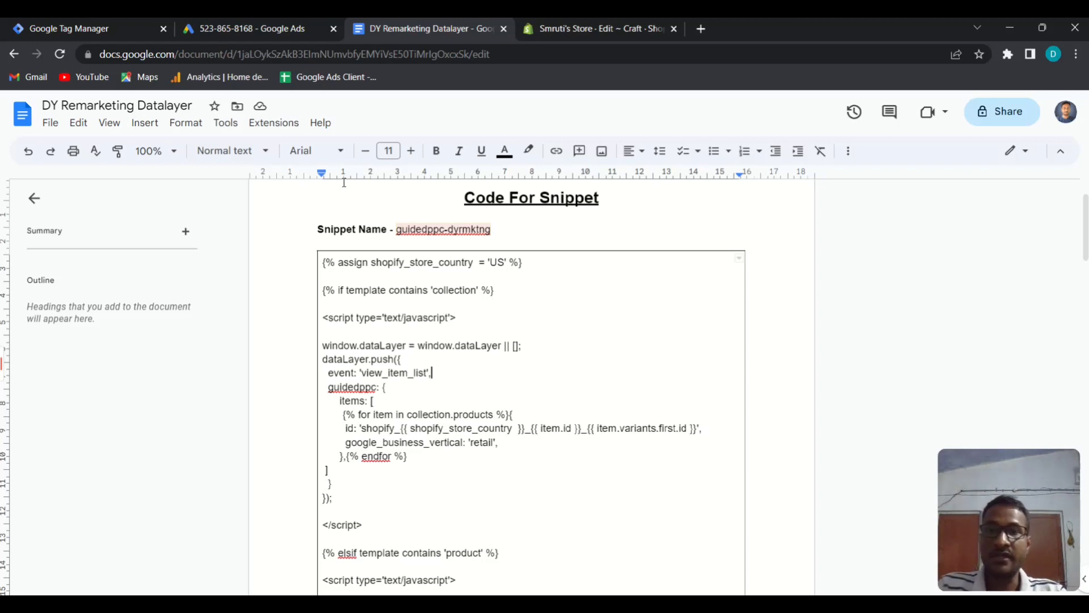
pyautogui.click(492, 262)
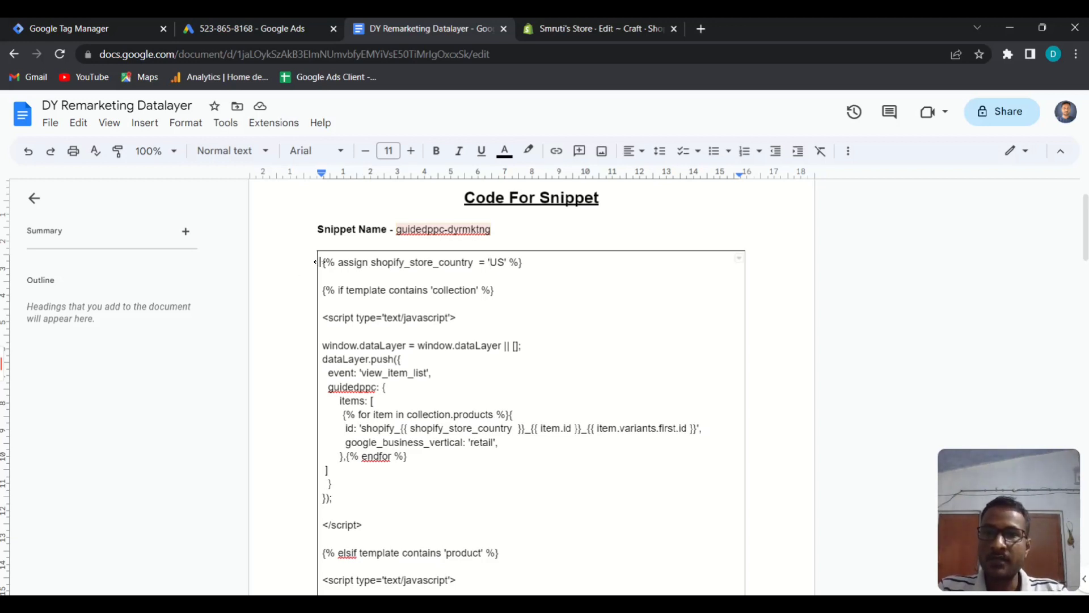
pyautogui.moveTo(324, 264); pyautogui.dragTo(391, 340)
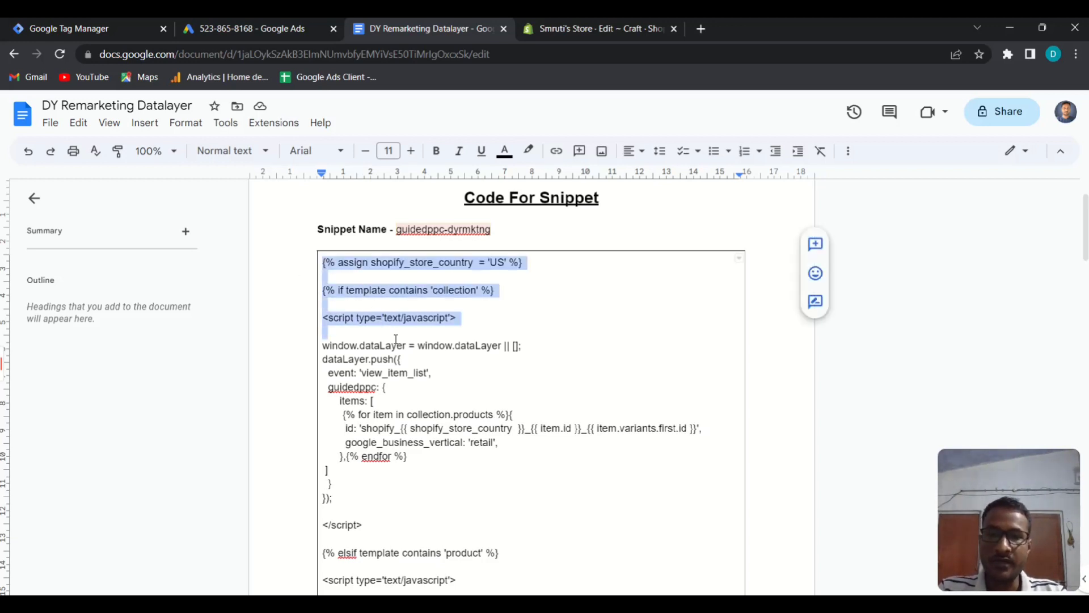
pyautogui.scroll(-10, 396, 339)
pyautogui.scroll(-9, 396, 338)
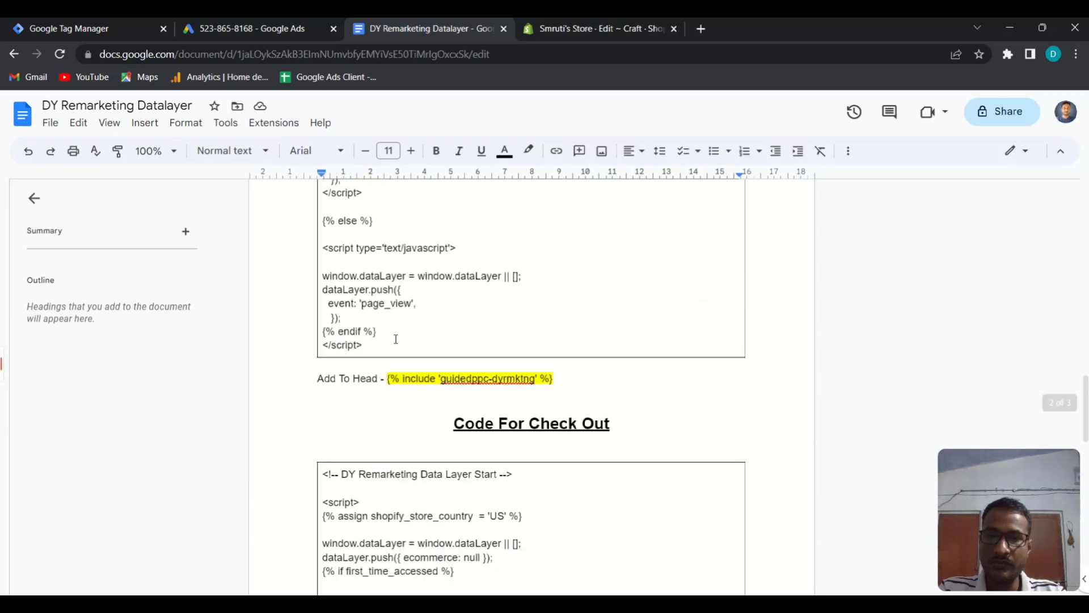
pyautogui.moveTo(396, 338); pyautogui.dragTo(367, 324)
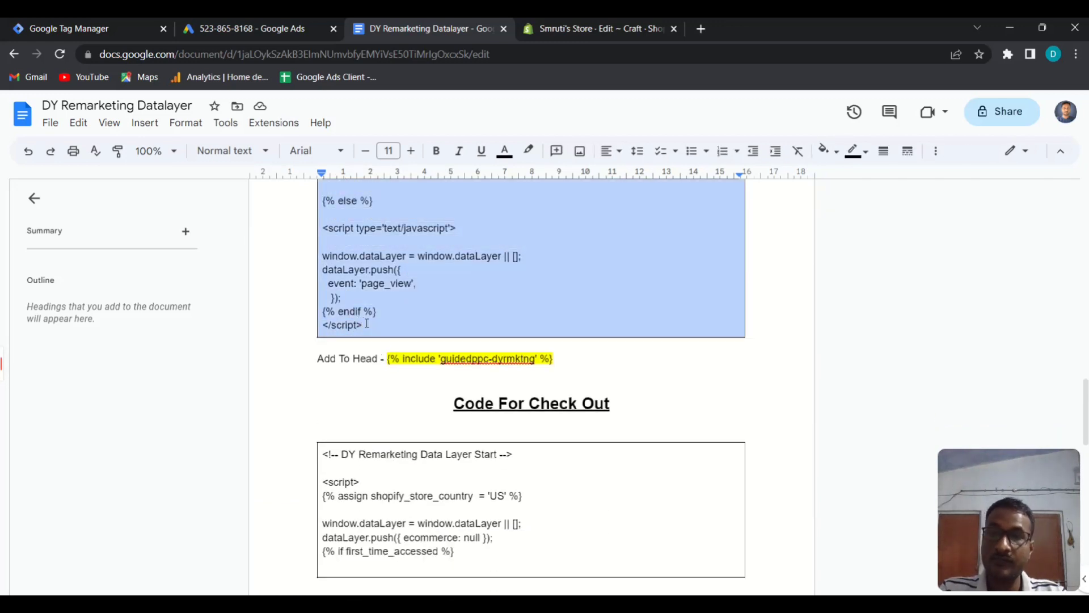
# Step: Switch to the Shopify code editor, paste the copied data layer code into guidedppc-dyrmktng.liquid, and save the file
pyautogui.click(593, 17)
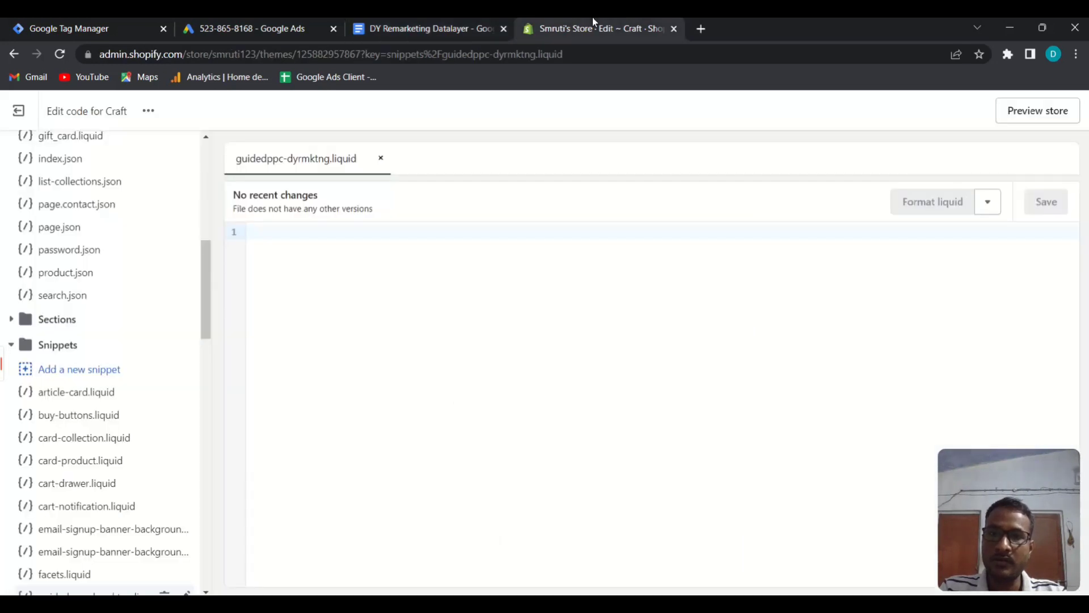
pyautogui.click(318, 273)
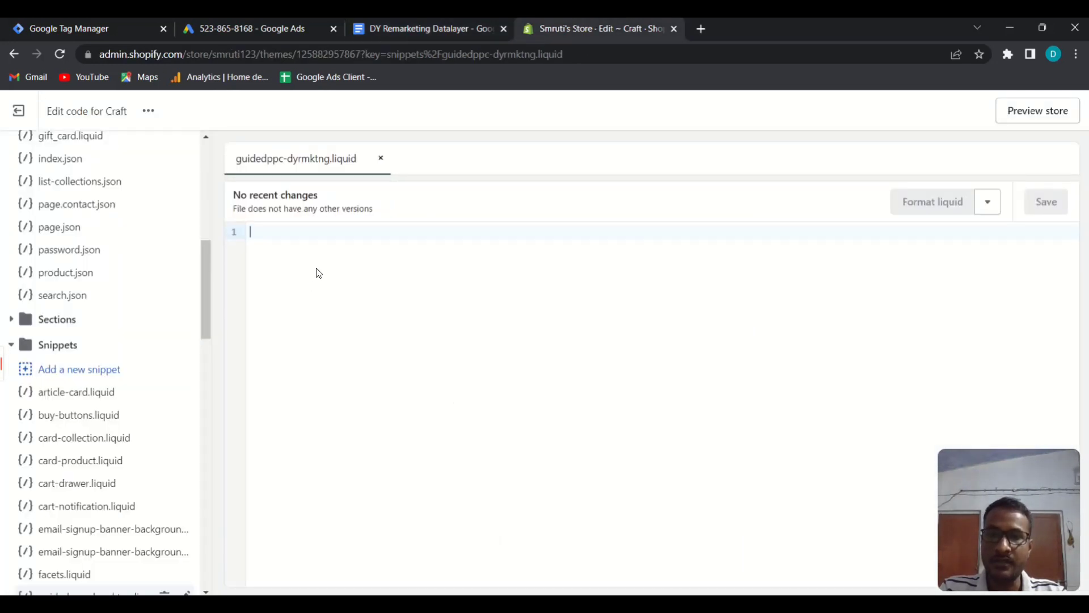
pyautogui.hotkey('ctrl', 'v')
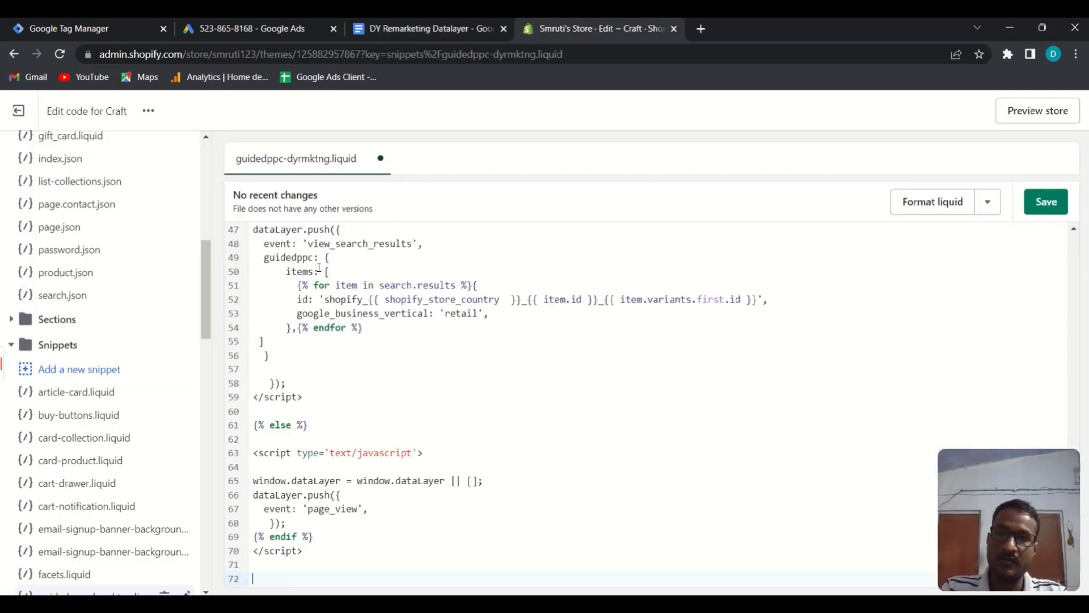
pyautogui.click(1049, 205)
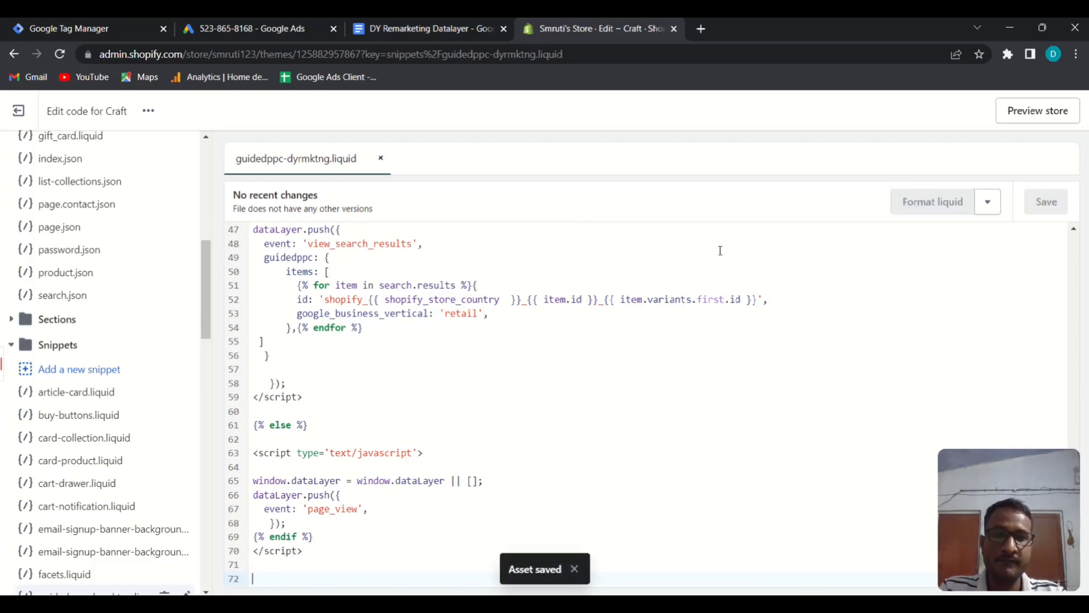
# Step: Open the theme.liquid layout file for editing
pyautogui.scroll(4, 88, 420)
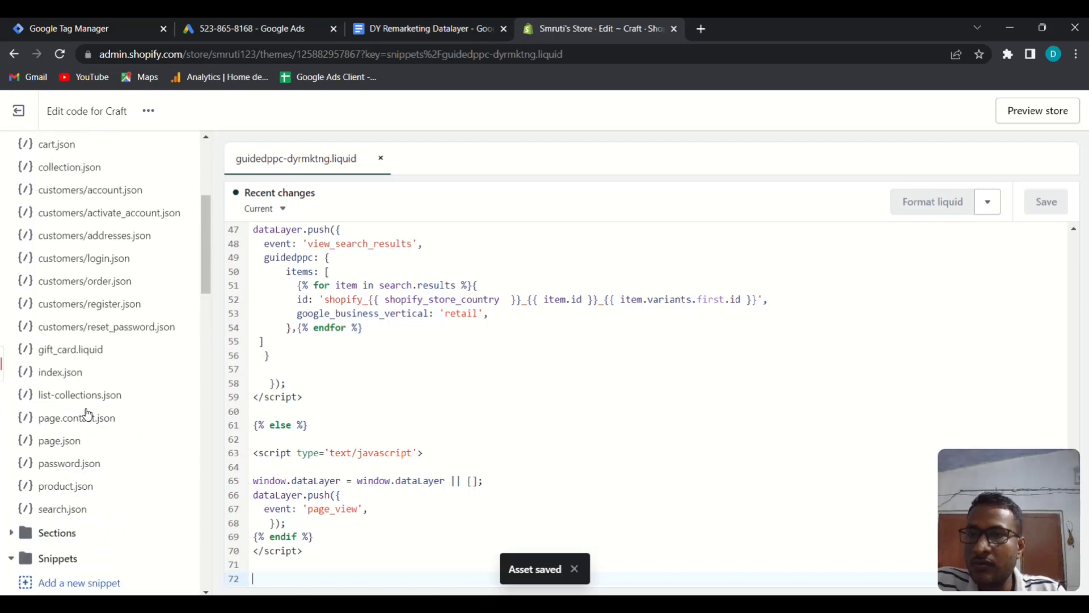
pyautogui.scroll(5, 88, 414)
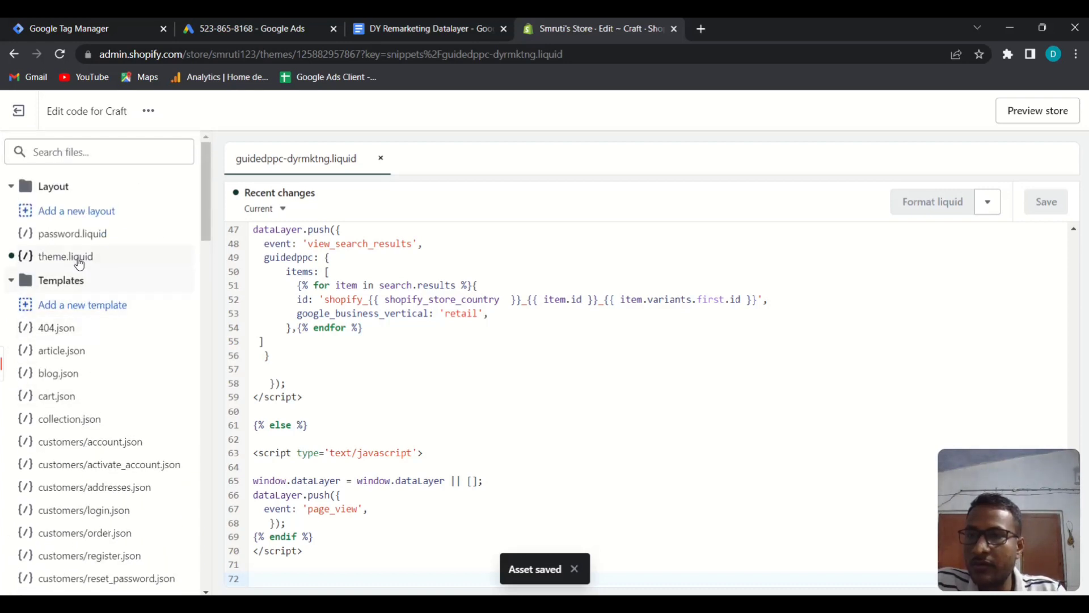
pyautogui.click(80, 262)
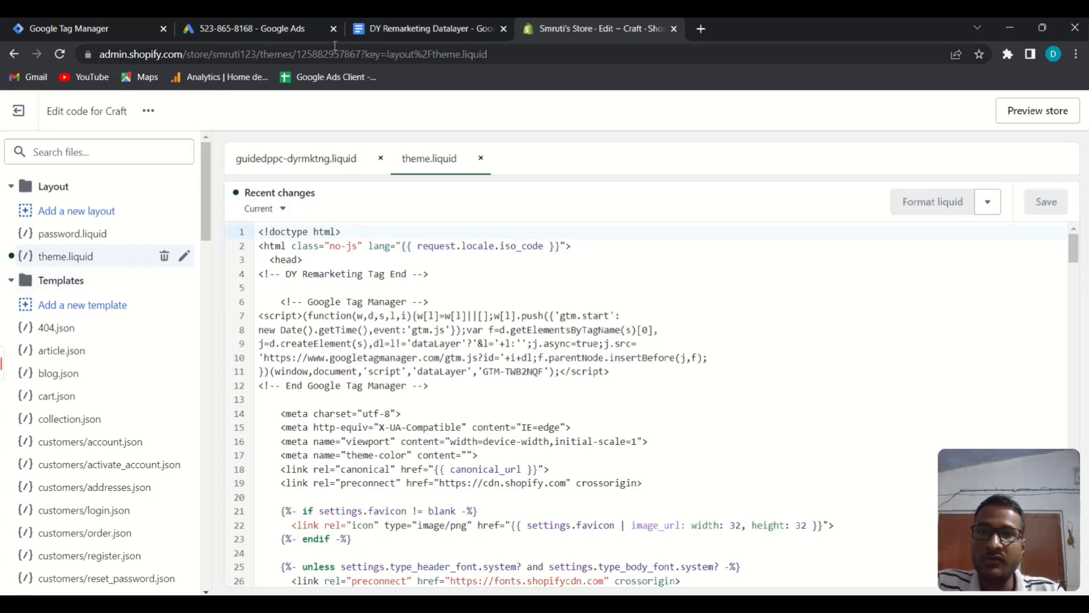
# Step: Switch to the Google Docs document and copy the Add To Head line {% include 'guidedppc-dyrmktng' %}
pyautogui.click(384, 30)
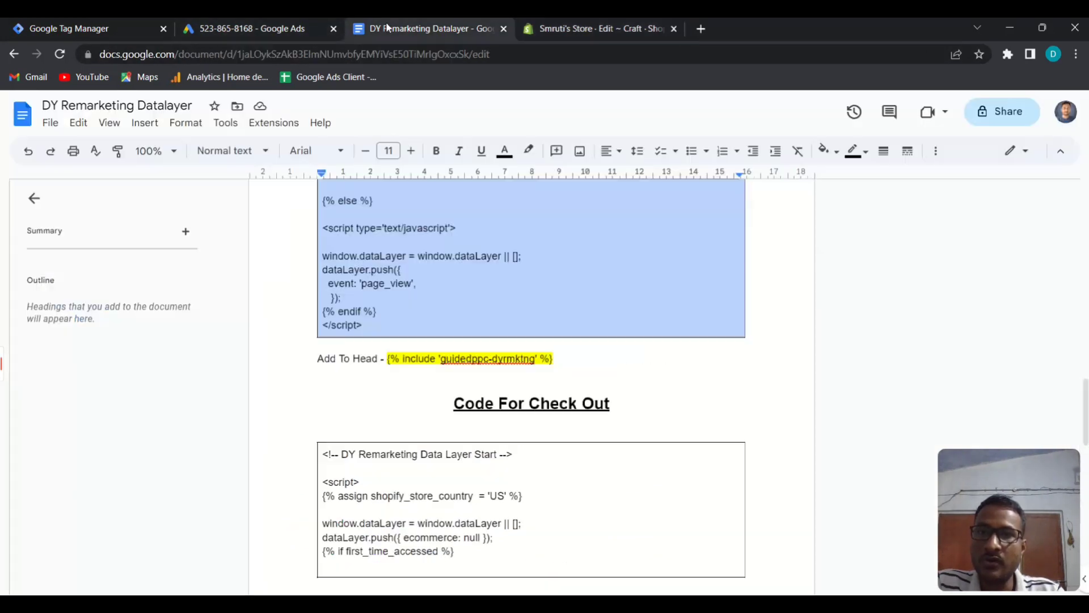
pyautogui.click(385, 359)
pyautogui.hotkey('shift', 'Right')
pyautogui.hotkey('shift', 'Right')
pyautogui.hotkey('shift', 'Right')
pyautogui.hotkey('shift', 'Right')
pyautogui.hotkey('shift', 'Right')
pyautogui.hotkey('shift', 'Right')
pyautogui.hotkey('shift', 'Right')
pyautogui.hotkey('shift', 'Right')
pyautogui.hotkey('shift', 'Right')
pyautogui.hotkey('shift', 'Right')
pyautogui.hotkey('shift', 'Right')
pyautogui.hotkey('shift', 'Right')
pyautogui.hotkey('shift', 'Right')
pyautogui.hotkey('shift', 'Right')
pyautogui.hotkey('shift', 'Right')
pyautogui.hotkey('shift', 'Right')
pyautogui.press('Right')
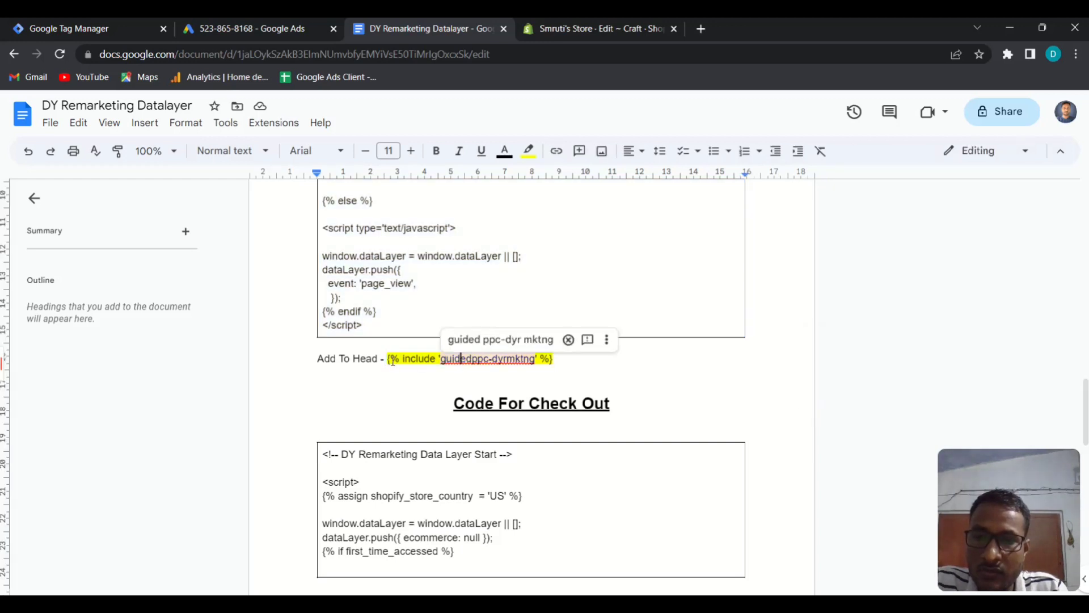
pyautogui.moveTo(388, 358); pyautogui.dragTo(554, 362)
pyautogui.hotkey('ctrl', 'c')
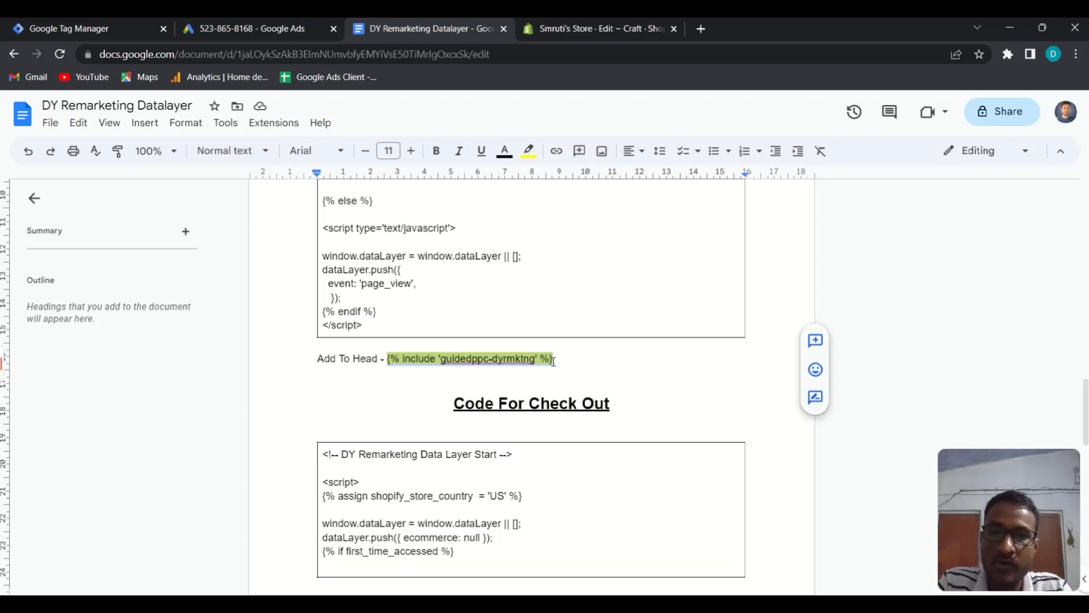
# Step: In Shopify's theme.liquid, insert {% include 'guidedppc-dyrmktng' %} on a new line below the End Google Tag Manager comment and save
pyautogui.click(558, 30)
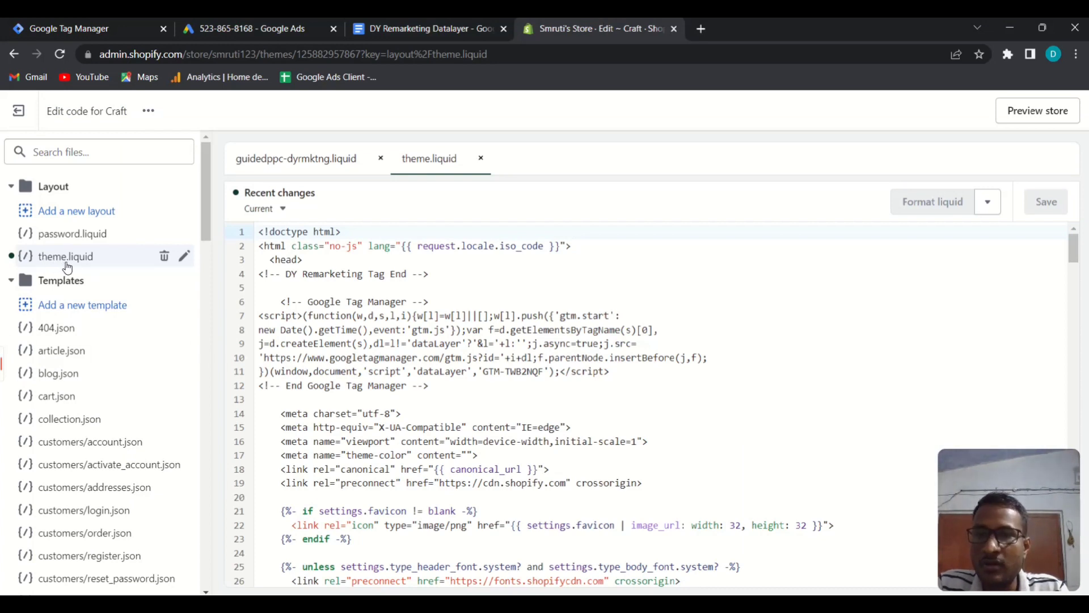
pyautogui.click(271, 260)
pyautogui.moveTo(272, 260); pyautogui.dragTo(430, 385)
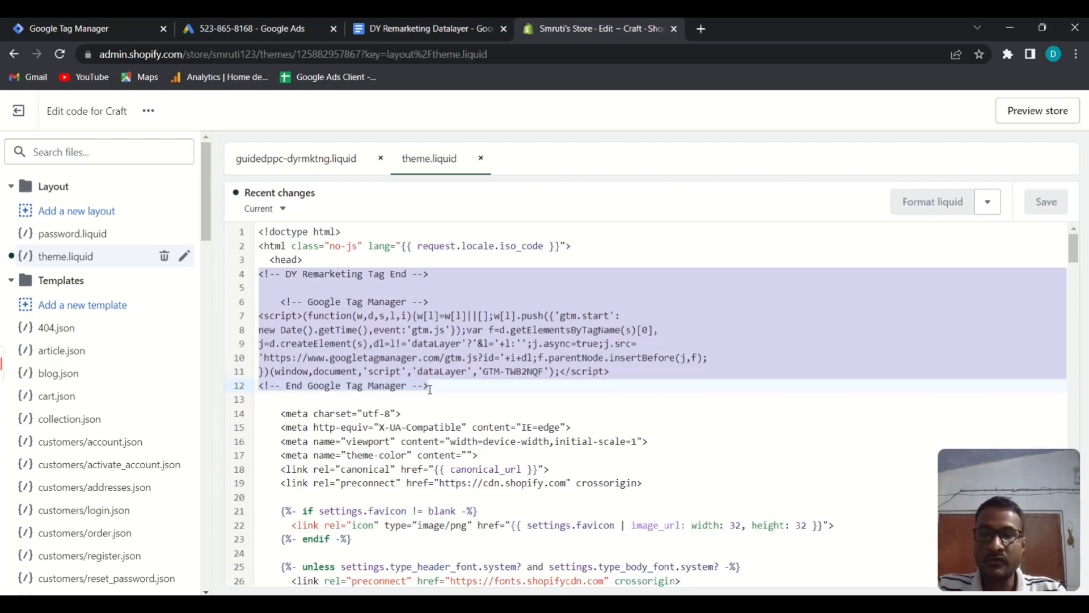
pyautogui.click(430, 389)
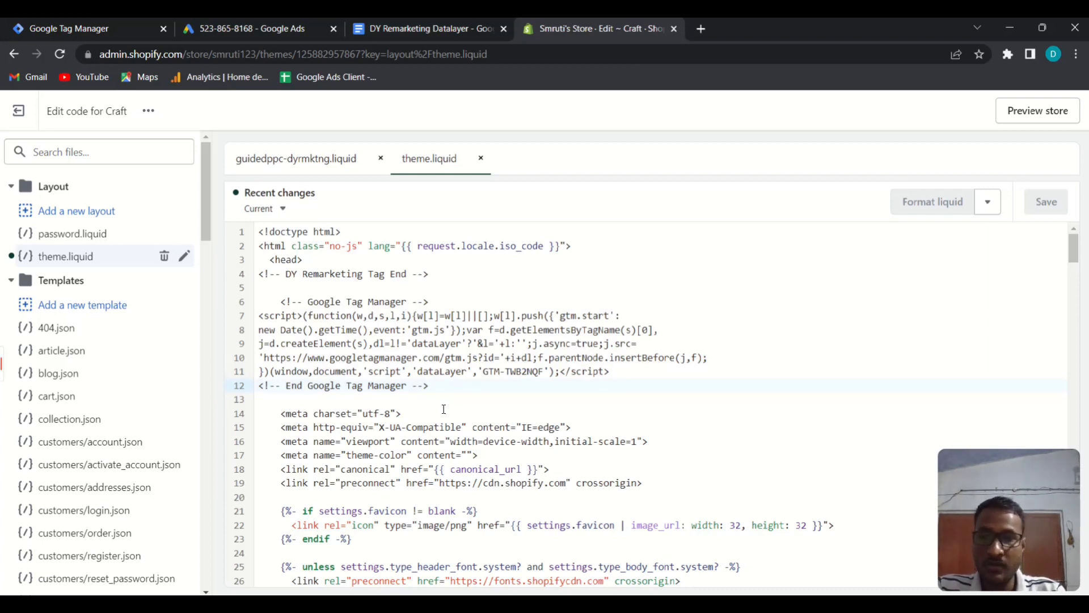
pyautogui.press('Return')
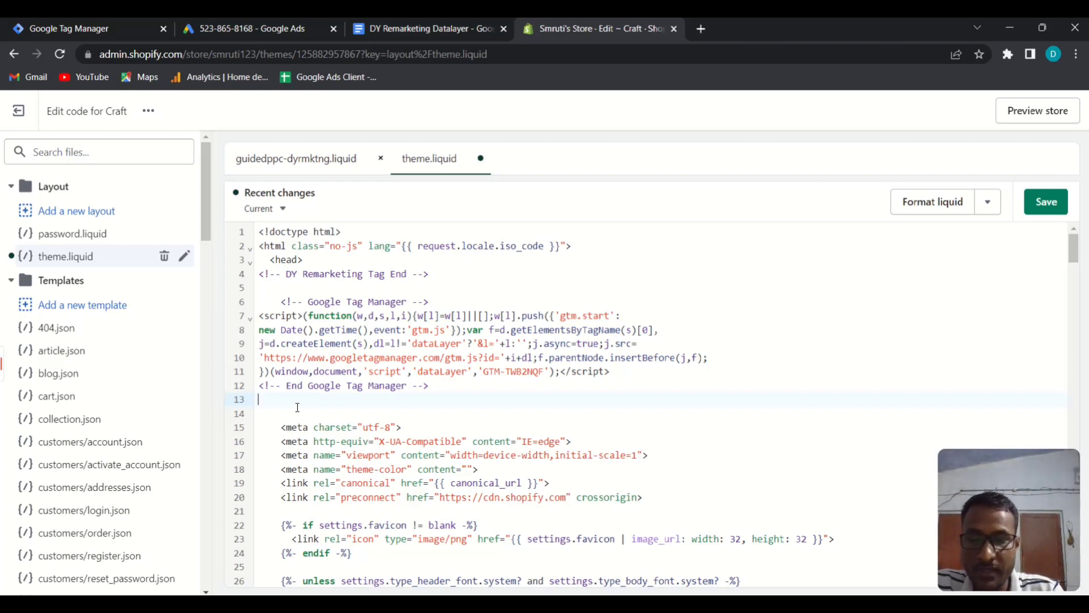
pyautogui.hotkey('ctrl', 'v')
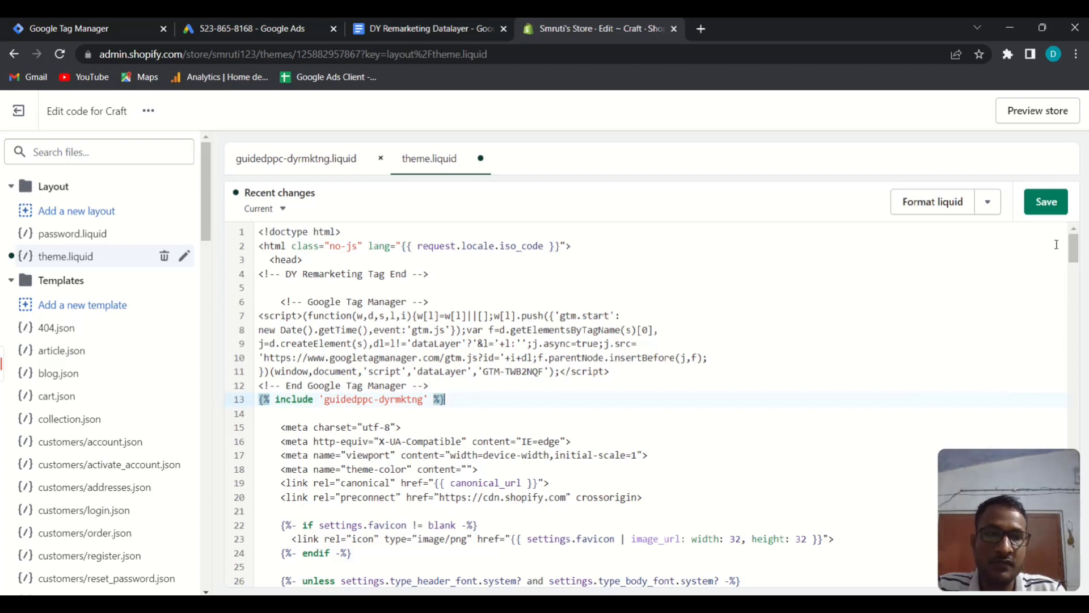
pyautogui.click(1046, 204)
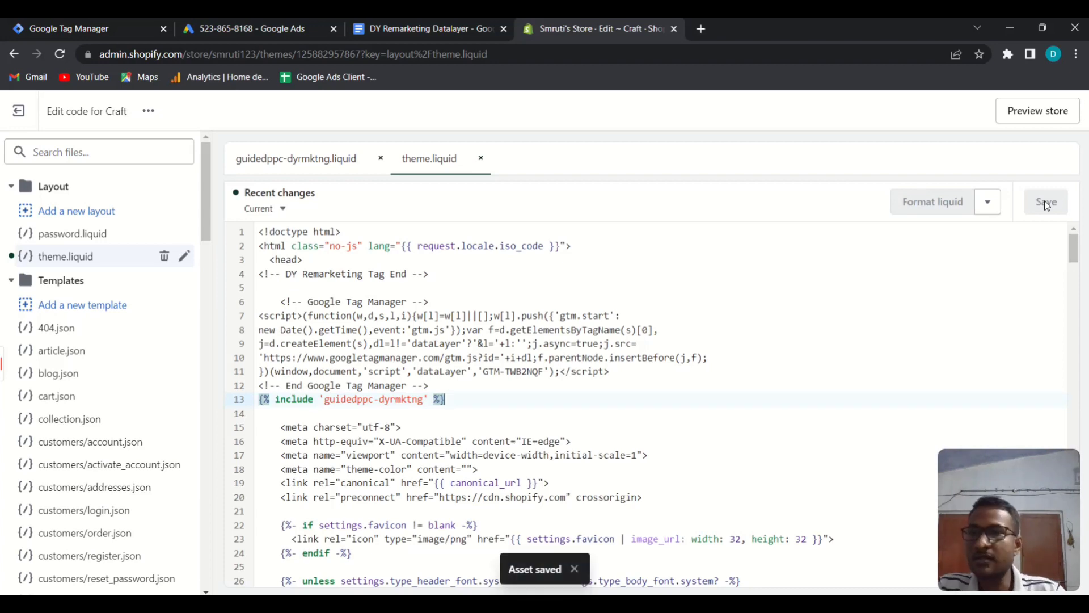
# Step: Leave the code editor, open Shopify's checkout settings, and place the cursor below the GuidedPPC Google Ads tag End comment in the Order status page scripts
pyautogui.click(23, 111)
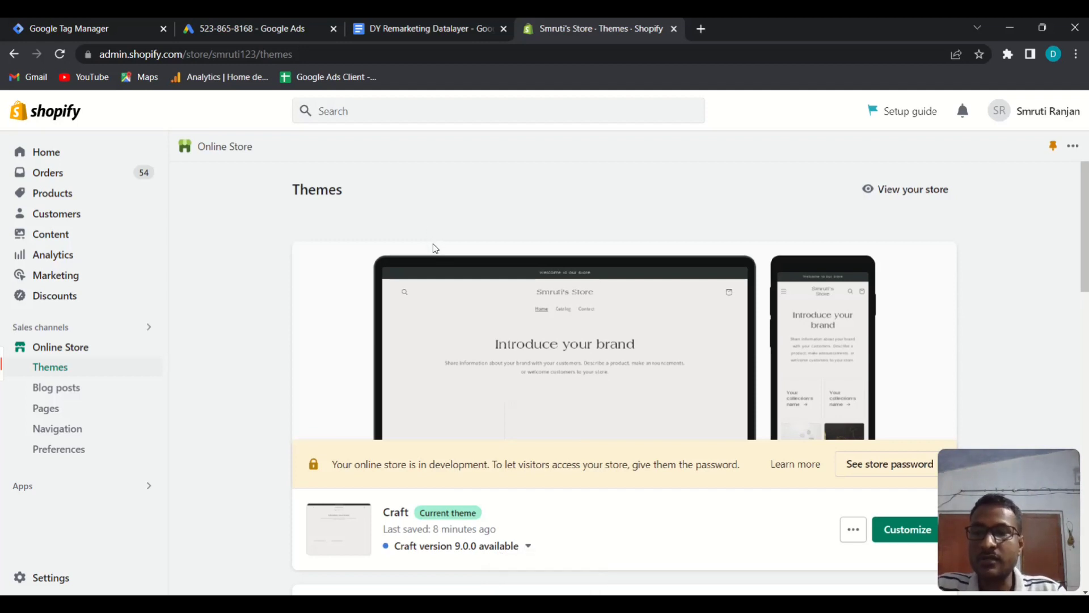
pyautogui.click(41, 578)
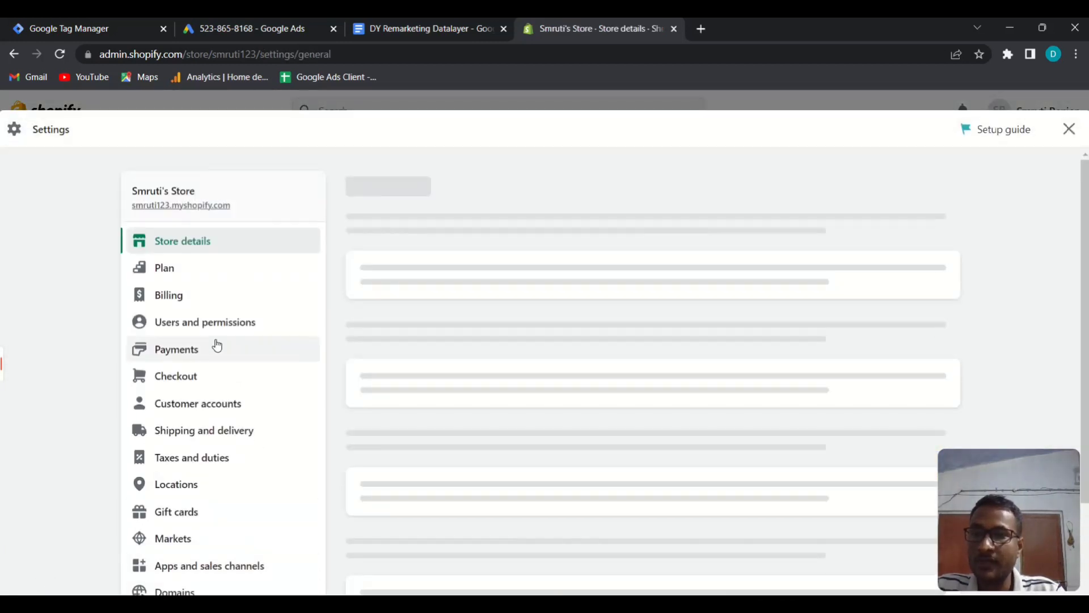
pyautogui.click(182, 380)
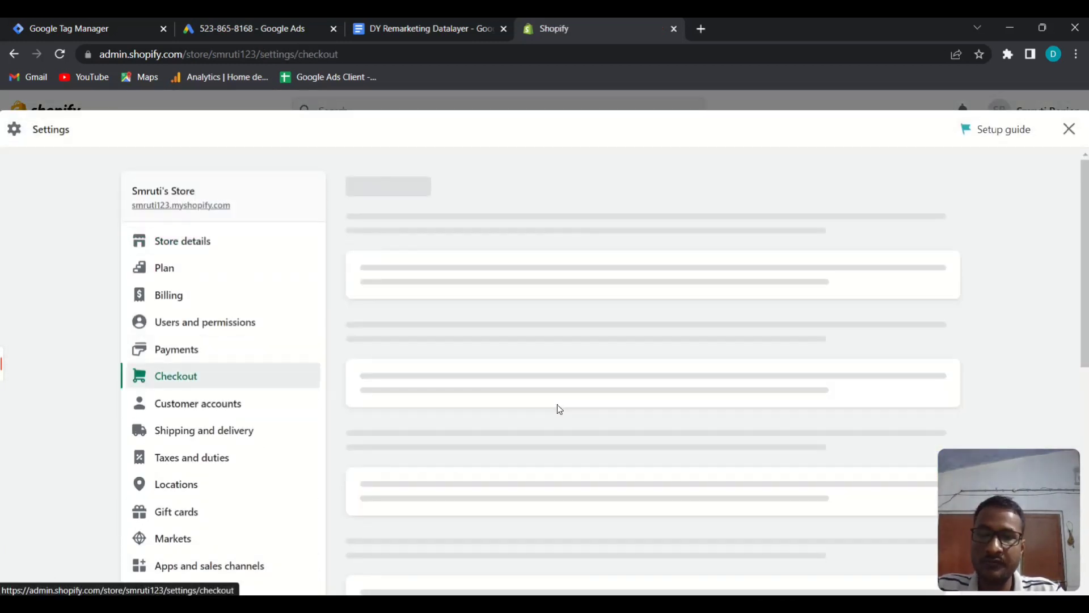
pyautogui.scroll(-15, 558, 407)
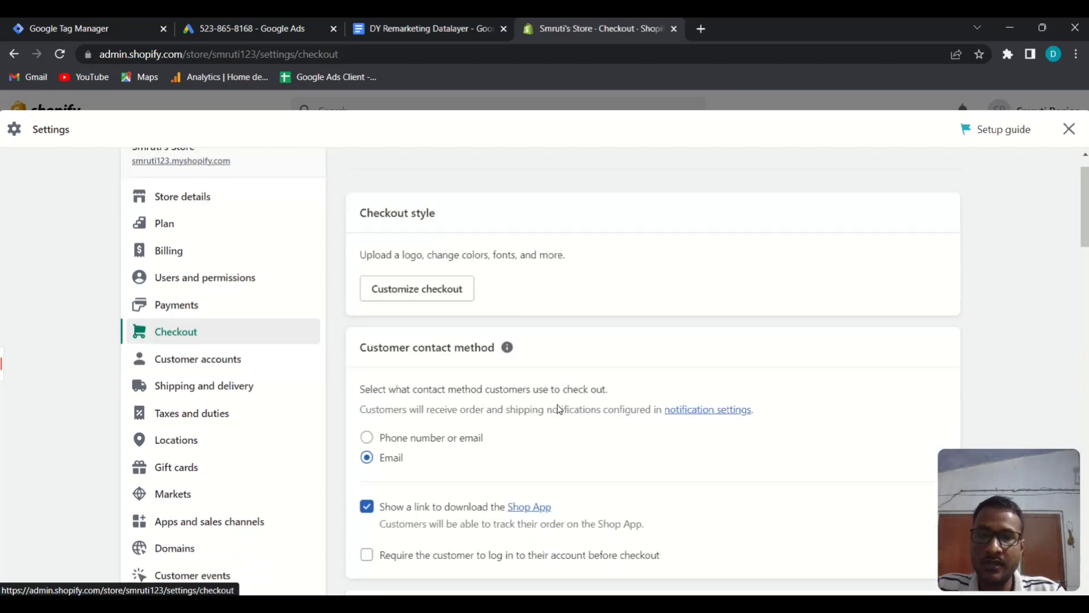
pyautogui.scroll(-20, 560, 408)
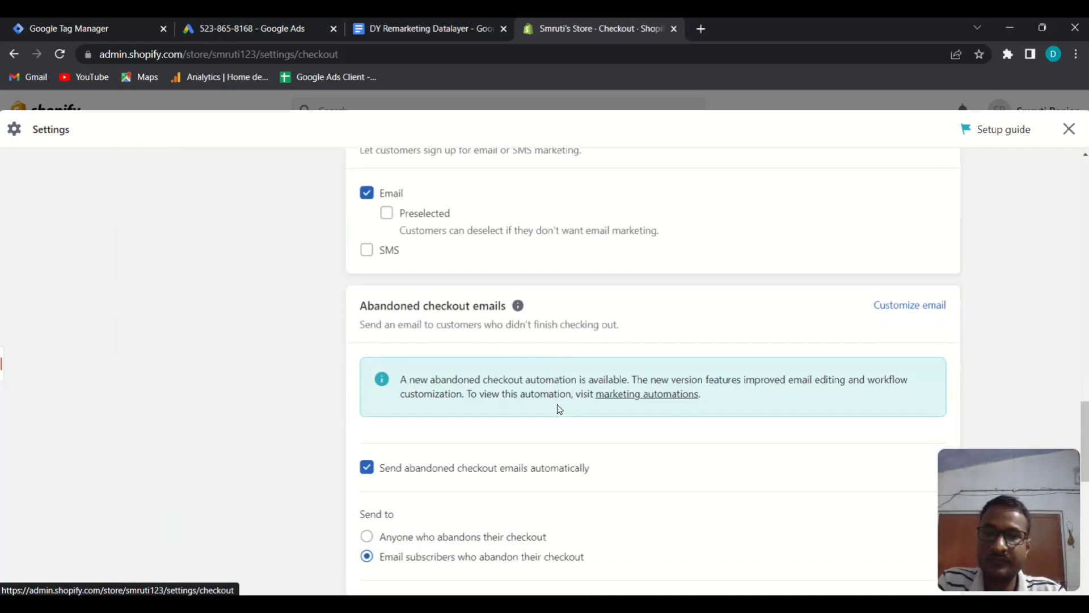
pyautogui.scroll(-4, 559, 409)
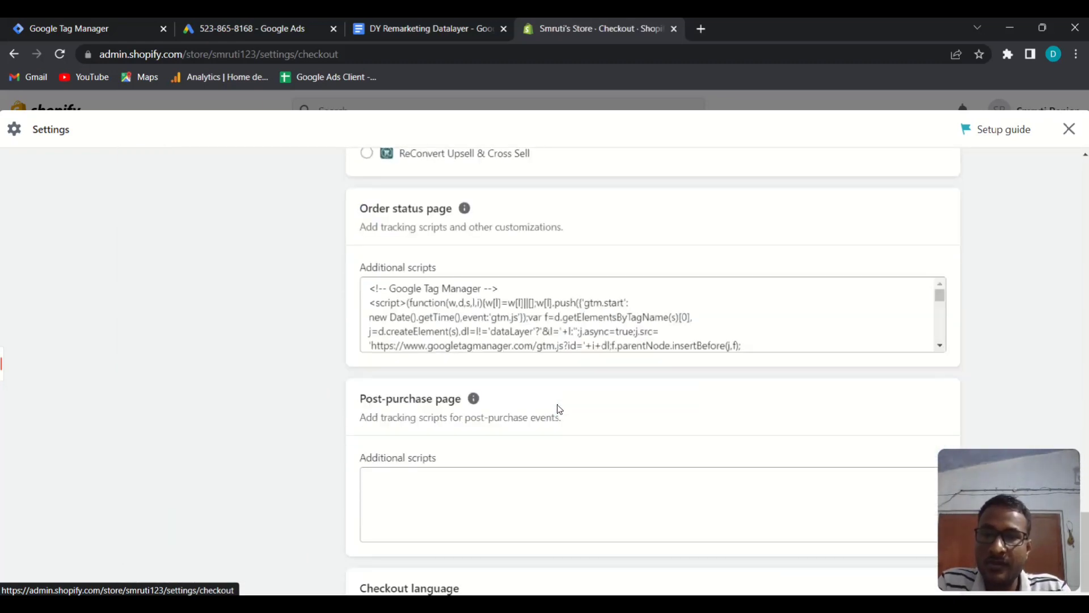
pyautogui.moveTo(360, 208); pyautogui.dragTo(447, 208)
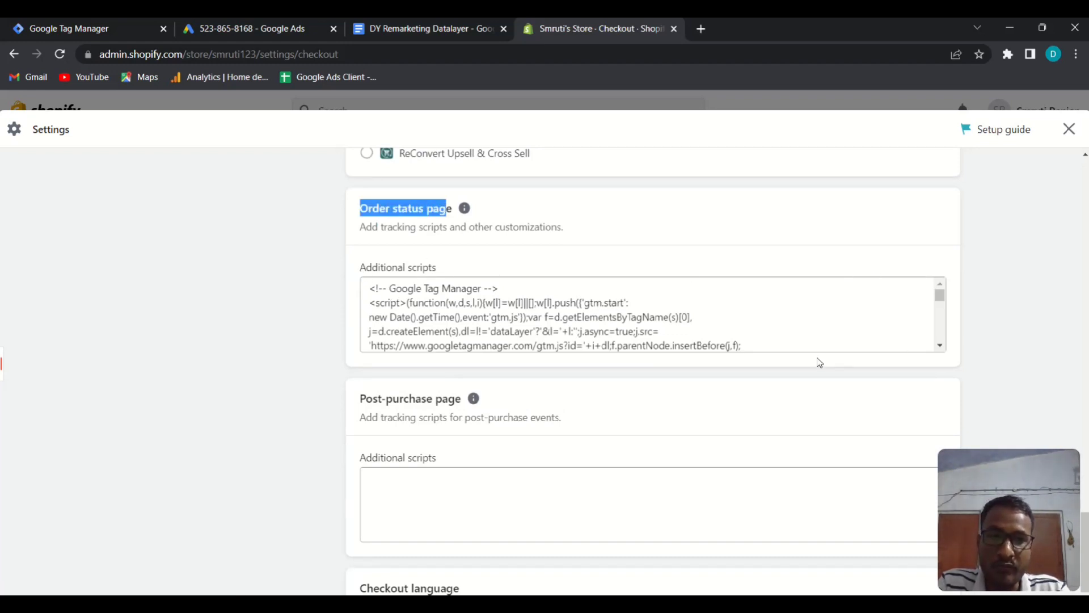
pyautogui.moveTo(941, 299); pyautogui.dragTo(949, 354)
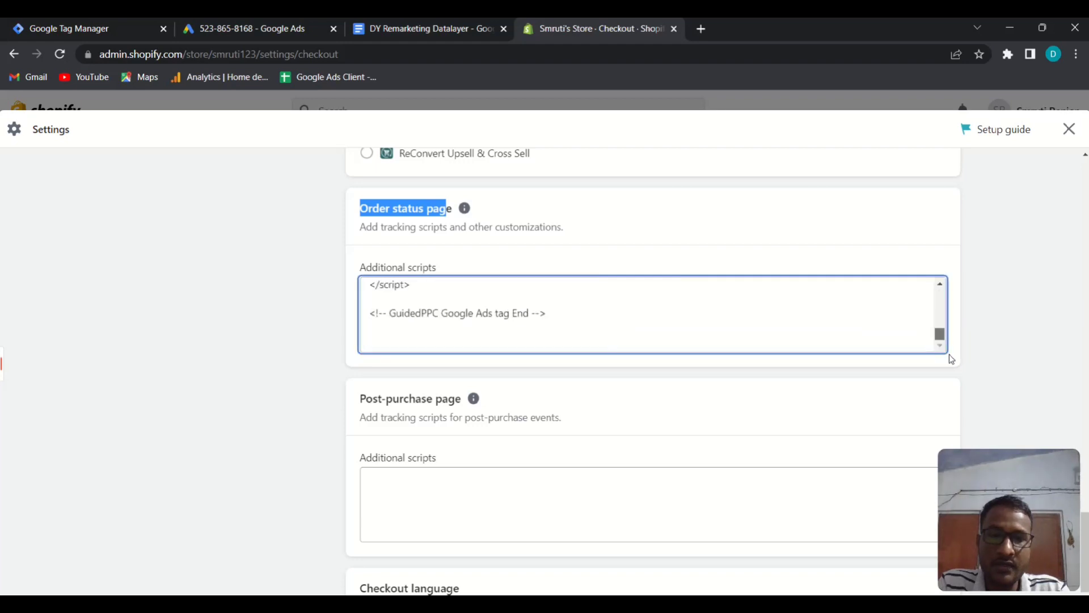
pyautogui.click(375, 341)
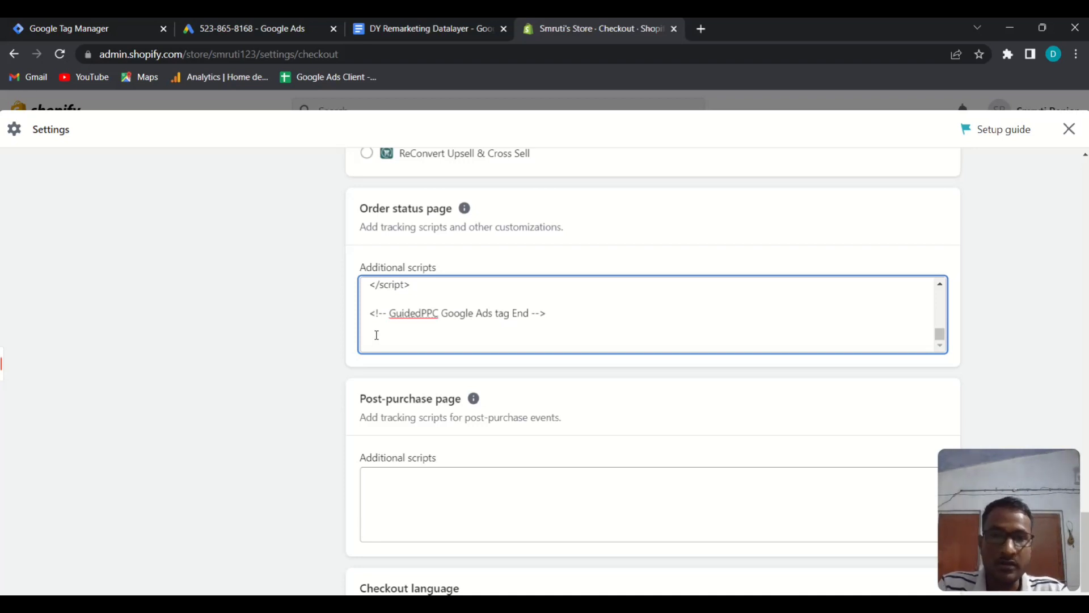
# Step: Switch to the Google Docs document and copy the full Code For Check Out block, from DY Remarketing Data Layer Start to End
pyautogui.click(419, 18)
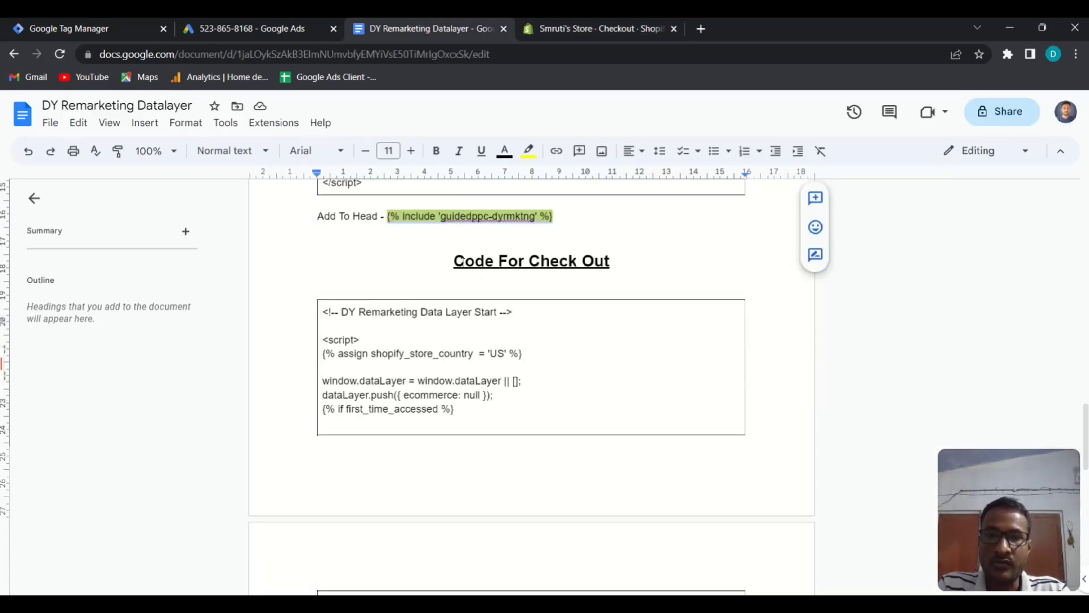
pyautogui.moveTo(453, 261); pyautogui.dragTo(671, 252)
pyautogui.click(319, 244)
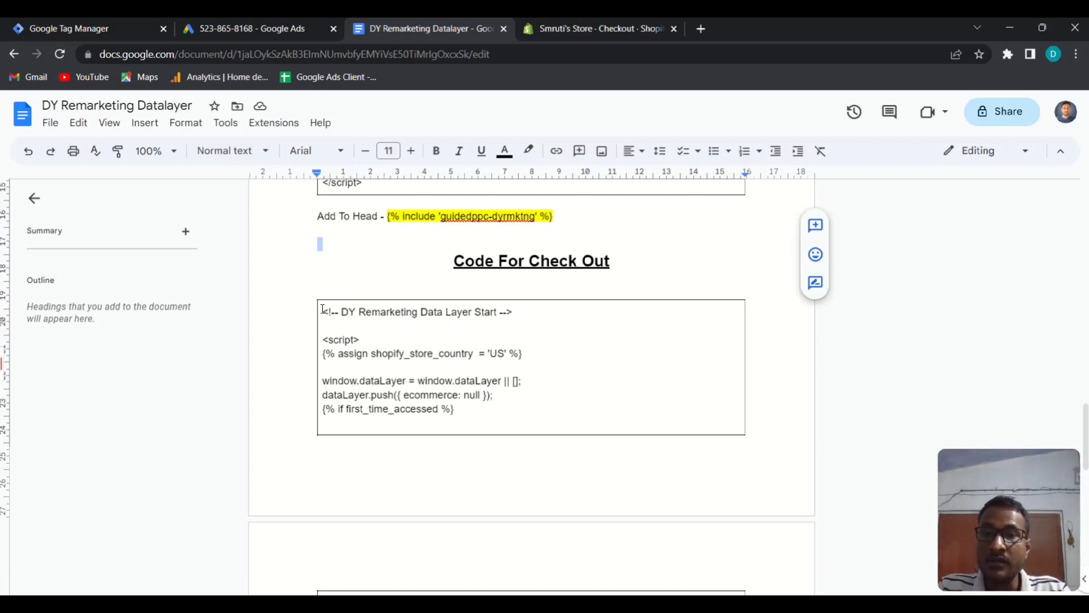
pyautogui.moveTo(322, 311)
pyautogui.mouseDown()
pyautogui.moveTo(399, 337)
pyautogui.moveTo(454, 394)
pyautogui.moveTo(514, 401)
pyautogui.mouseUp()
pyautogui.scroll(-8, 448, 383)
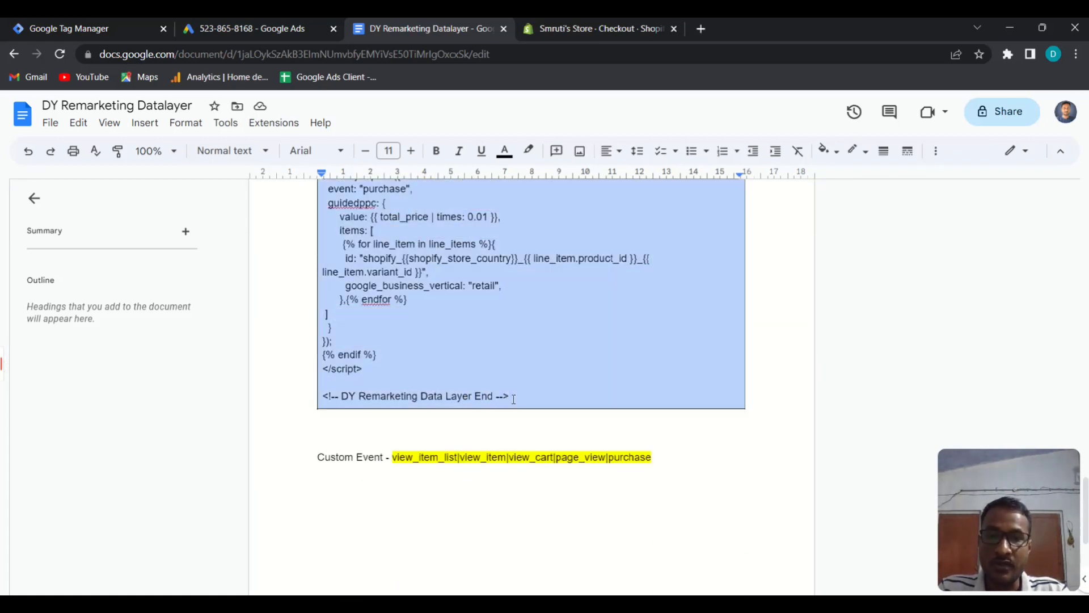
# Step: Switch back to Shopify, paste the checkout code at the end of the Order status page's additional scripts, save, and close the settings
pyautogui.click(584, 21)
pyautogui.hotkey('ctrl', 'v')
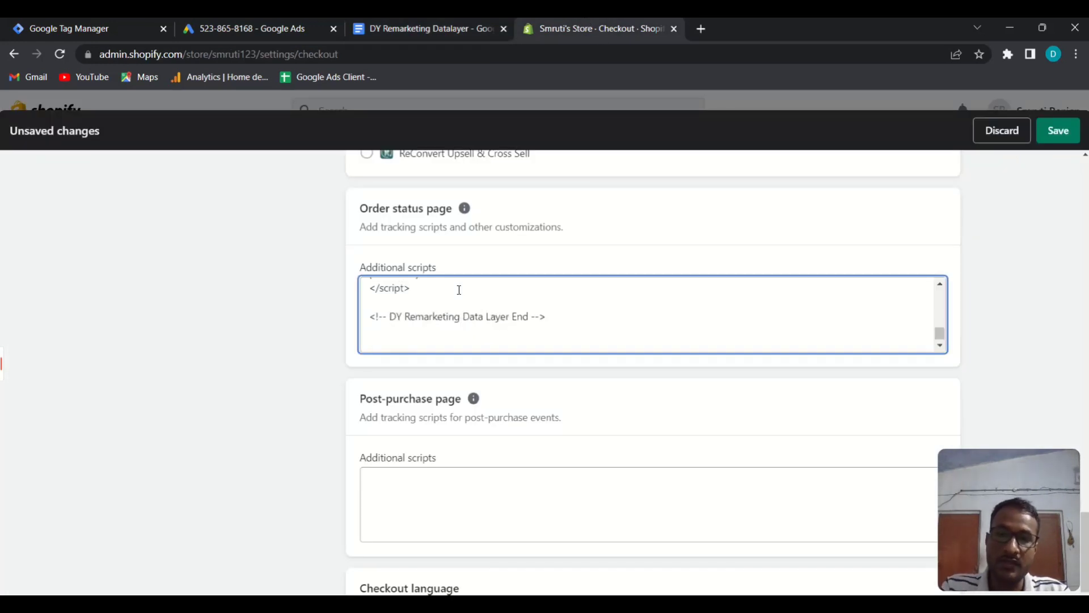
pyautogui.click(1060, 130)
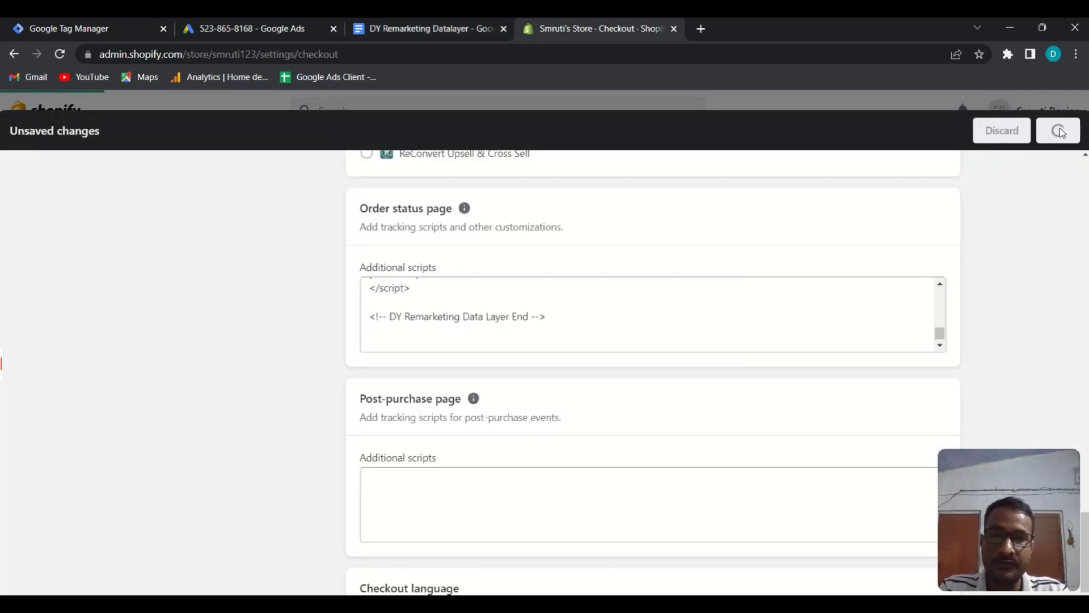
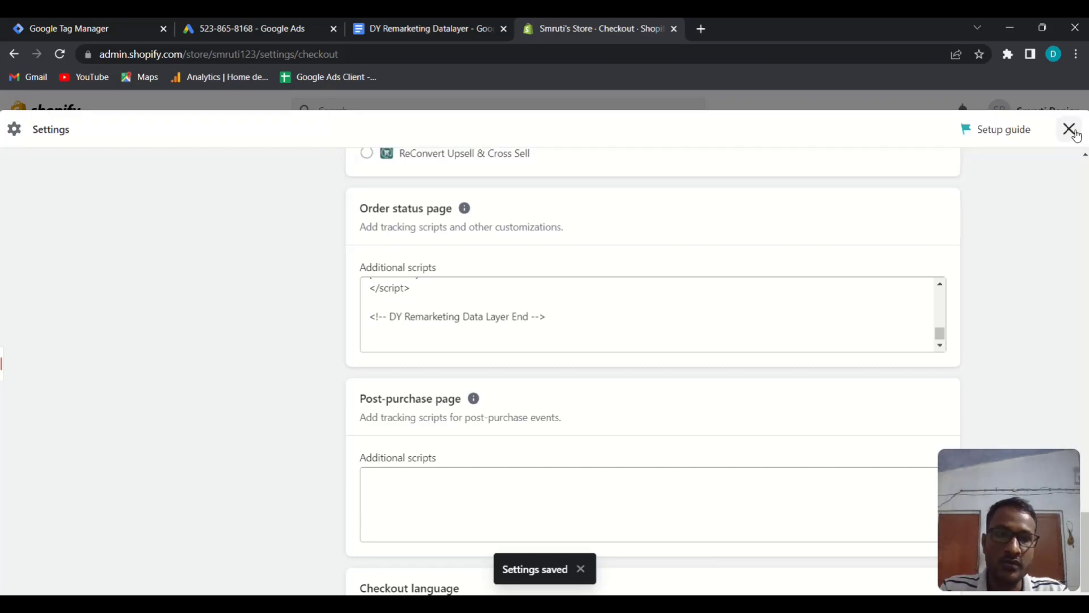
pyautogui.click(1071, 130)
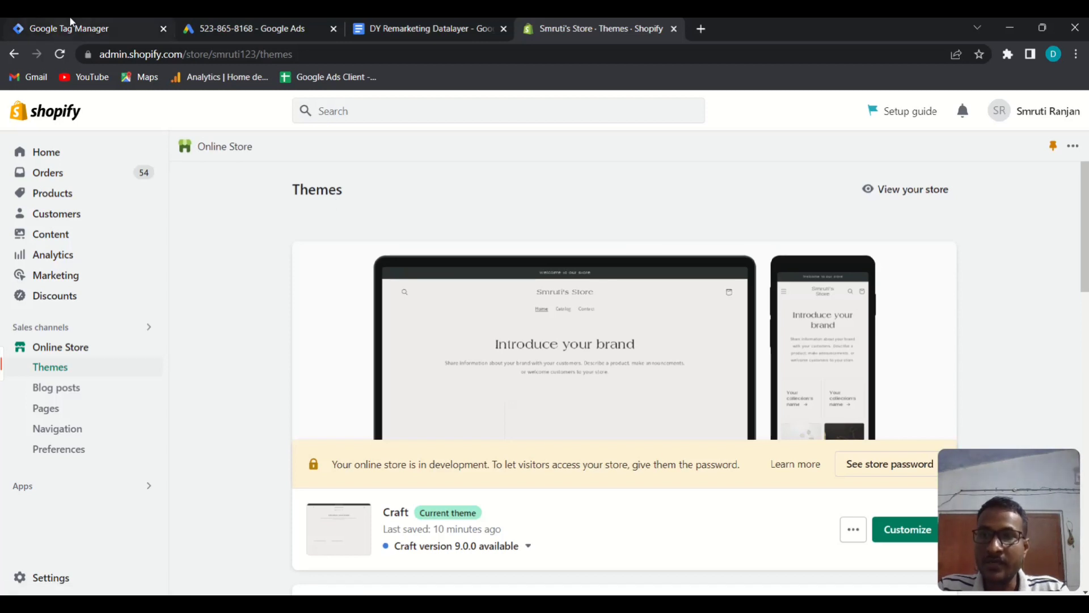
# Step: Switch to Google Tag Manager and set the Gads Dy Remar tag's Event Name to the Event variable
pyautogui.moveTo(73, 26)
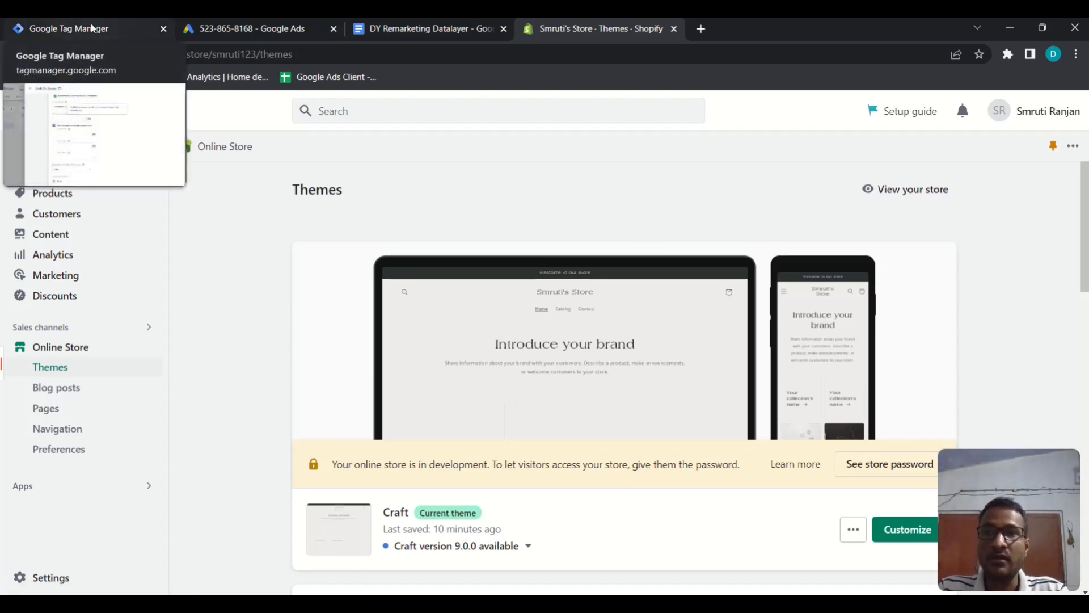
pyautogui.click(93, 28)
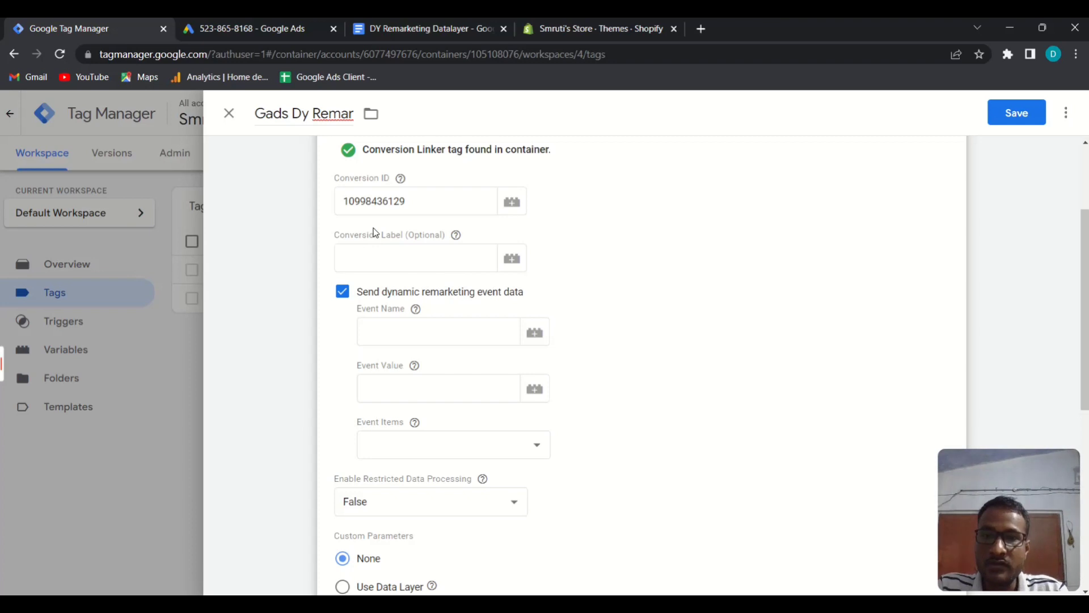
pyautogui.click(535, 335)
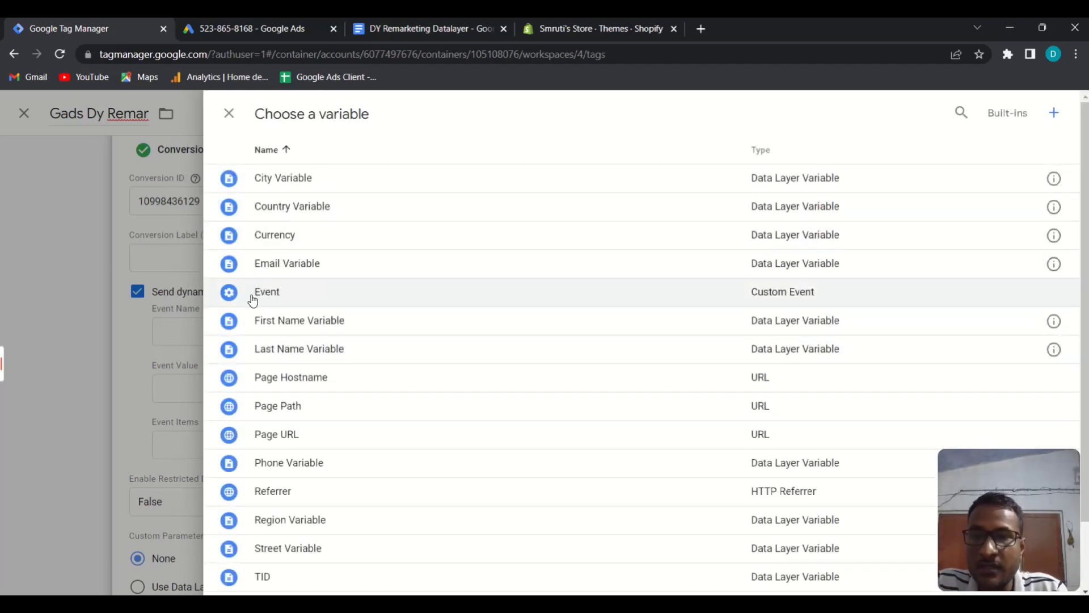
pyautogui.click(291, 292)
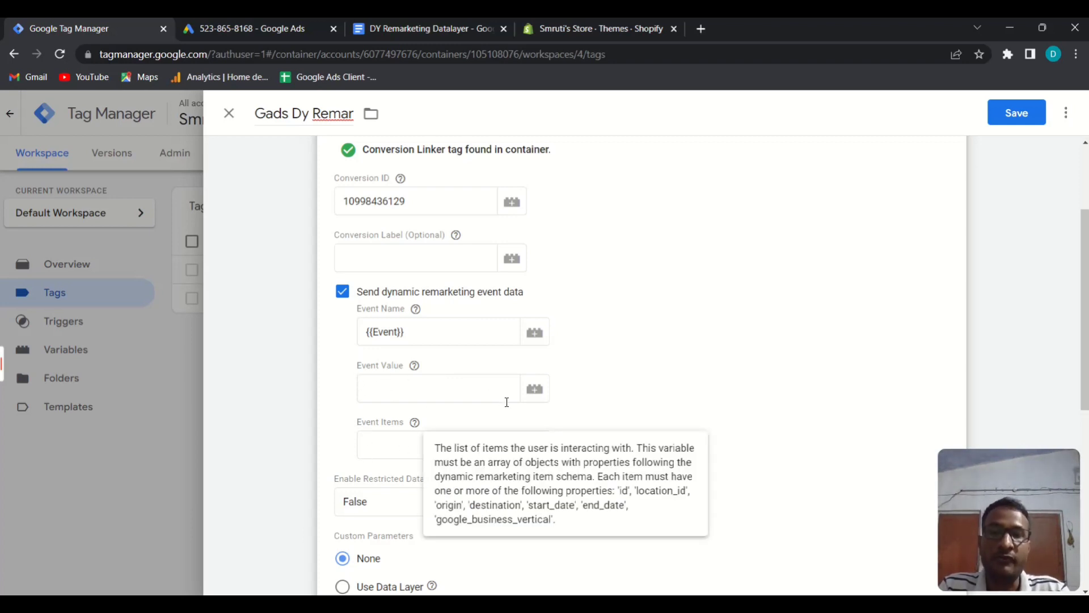
# Step: Create a new variable for the tag's Event Value, name it Dy Value, and set its type to Data Layer Variable
pyautogui.click(535, 389)
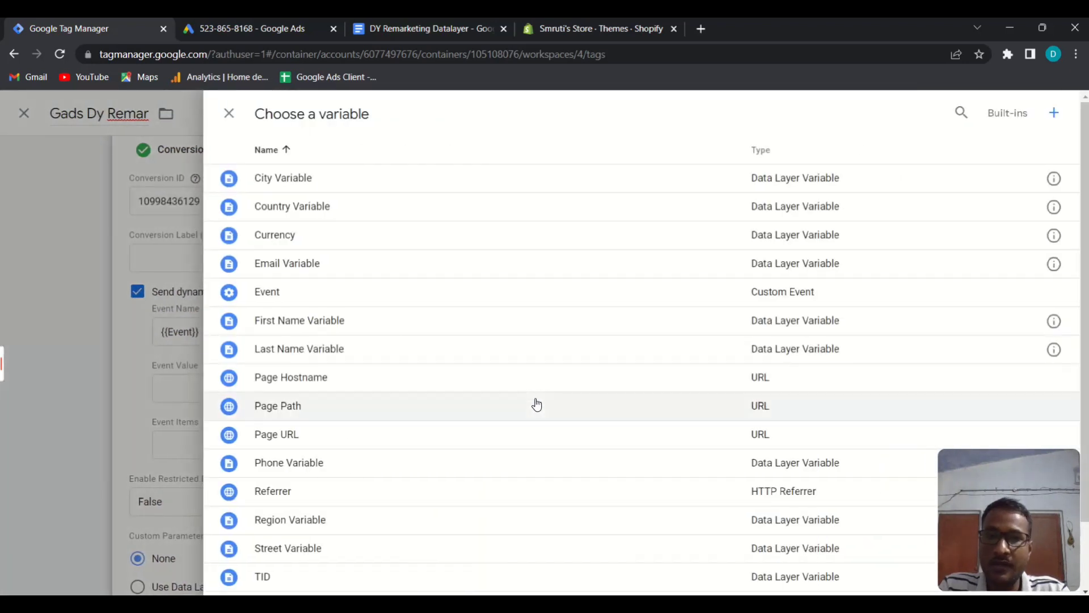
pyautogui.click(1055, 114)
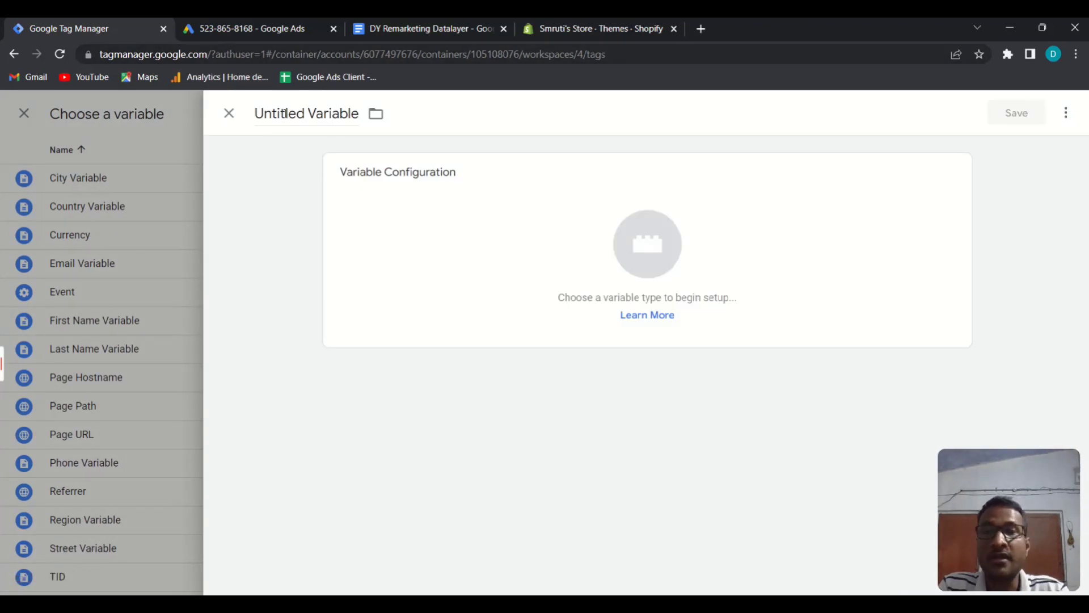
pyautogui.click(322, 119)
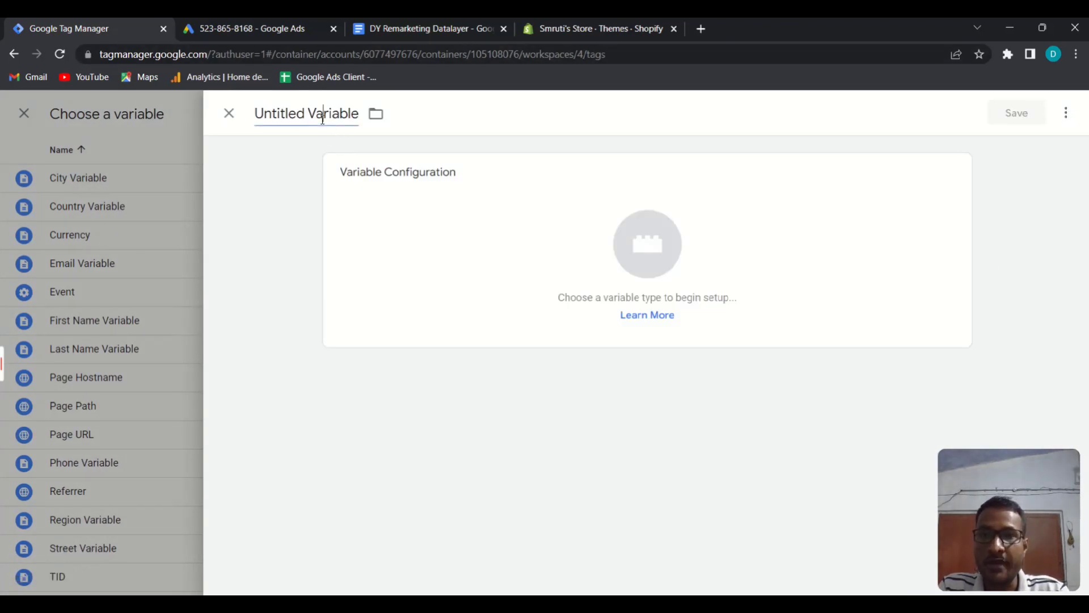
pyautogui.hotkey('ctrl', 'a')
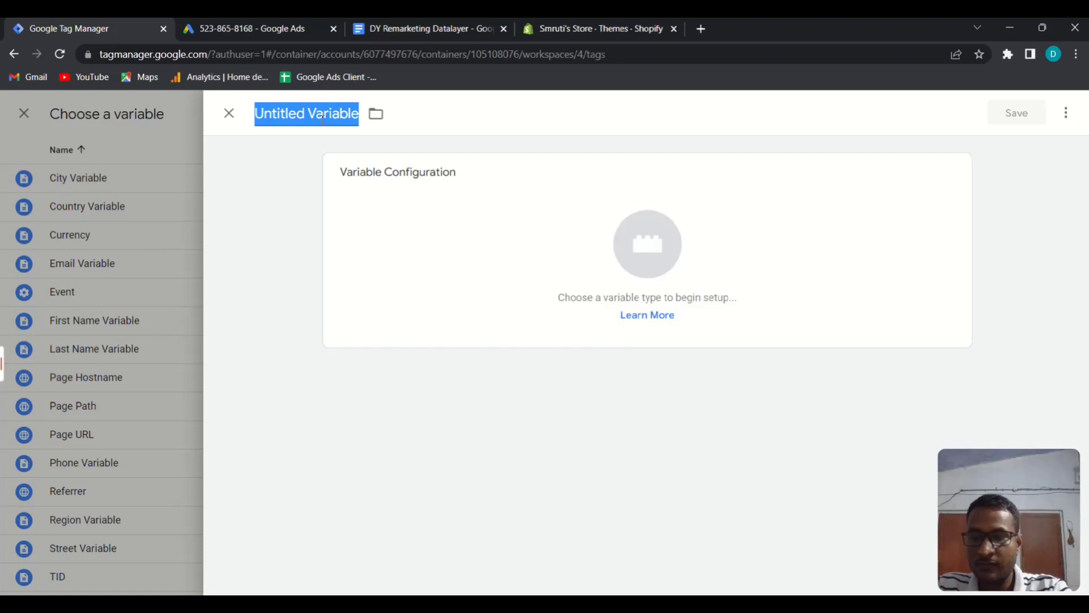
pyautogui.write('Dy ')
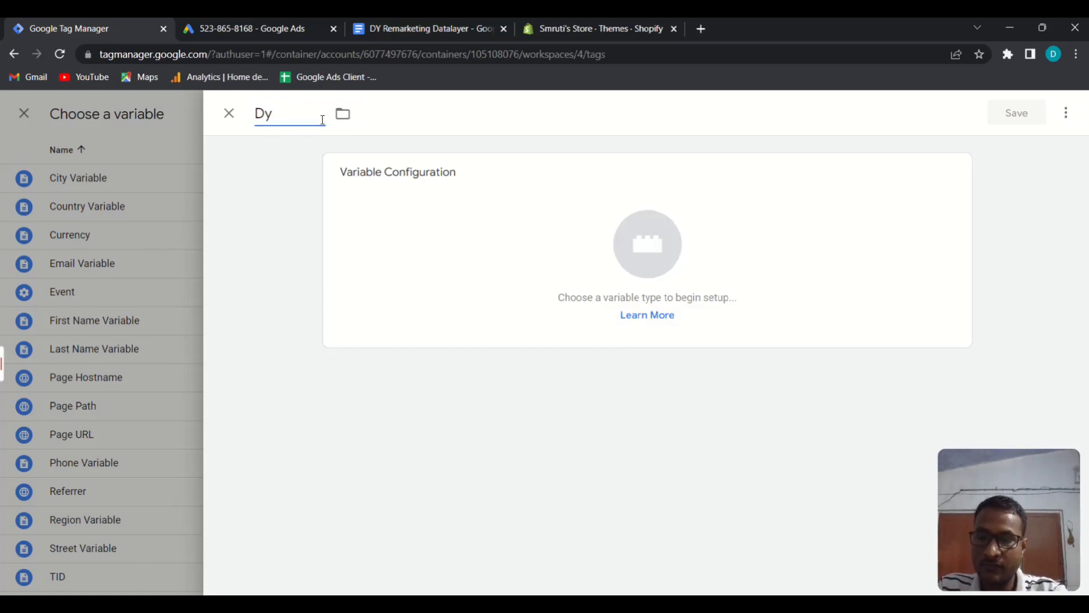
pyautogui.write('Value')
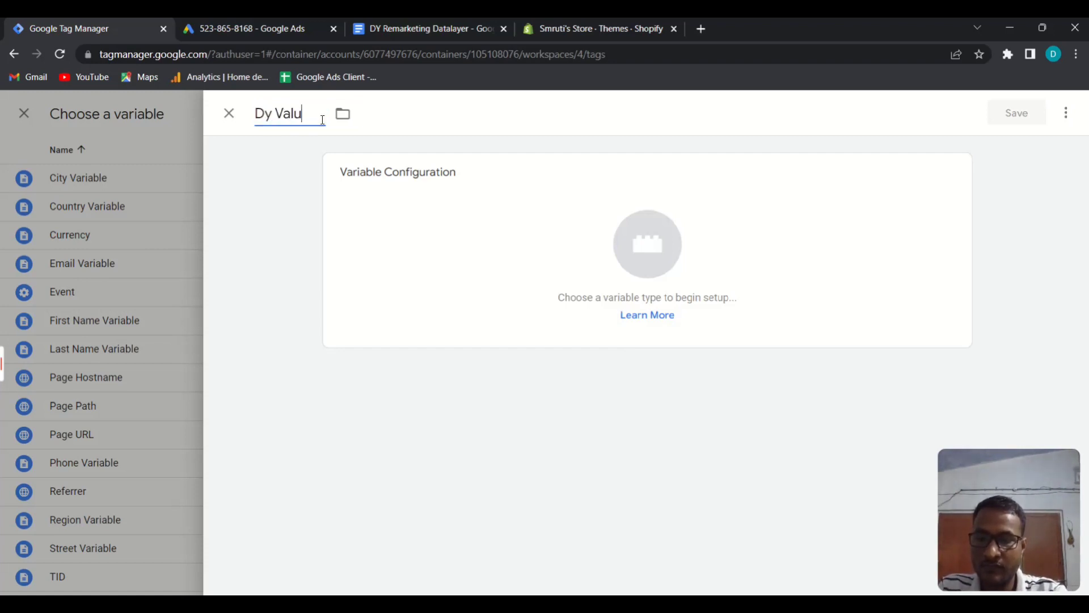
pyautogui.click(446, 225)
pyautogui.scroll(-3, 817, 317)
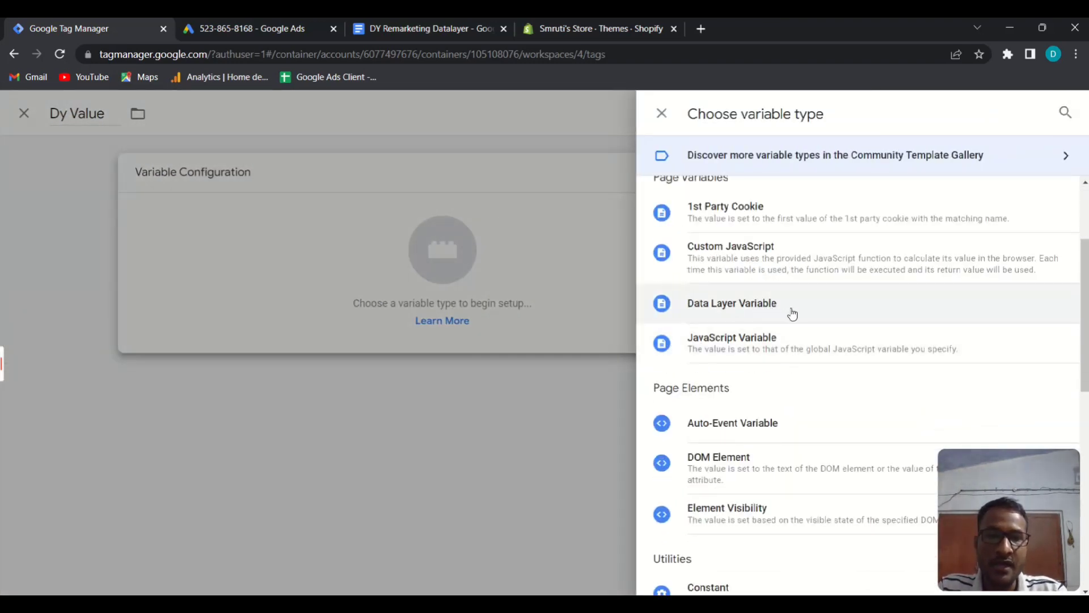
pyautogui.click(732, 303)
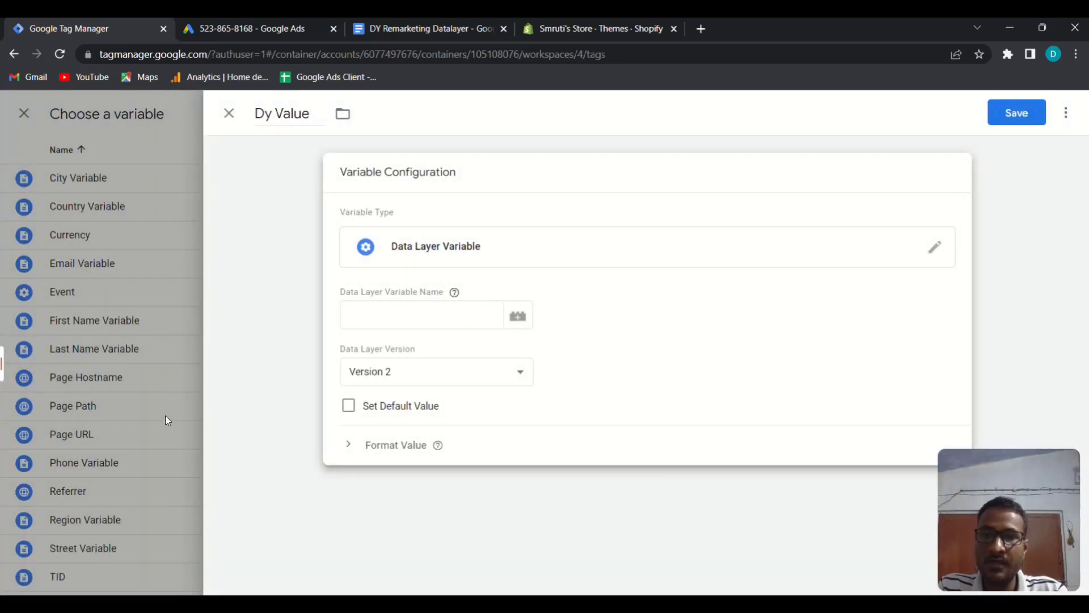
# Step: Check the data layer code in the Google Docs document, set Dy Value's Data Layer Variable Name to guidedppc.value in Tag Manager, and save the variable
pyautogui.click(377, 313)
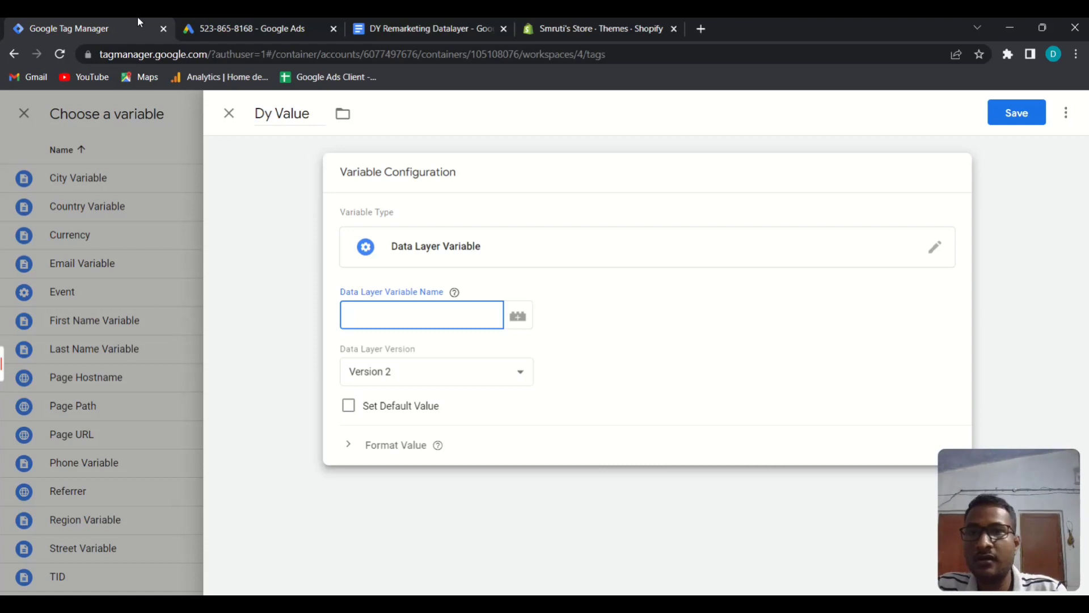
pyautogui.click(392, 27)
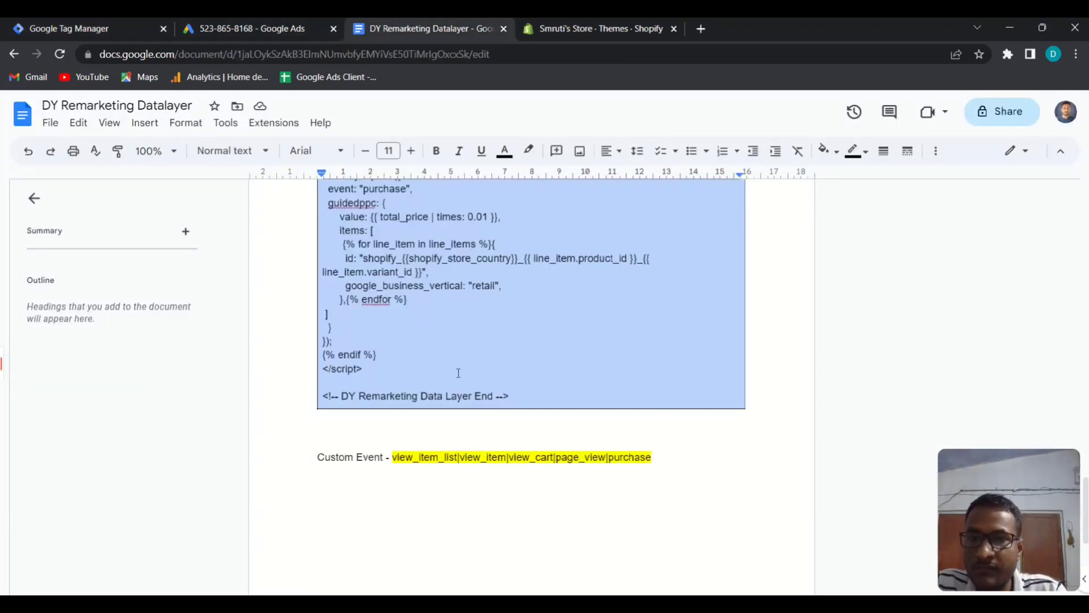
pyautogui.scroll(3, 458, 373)
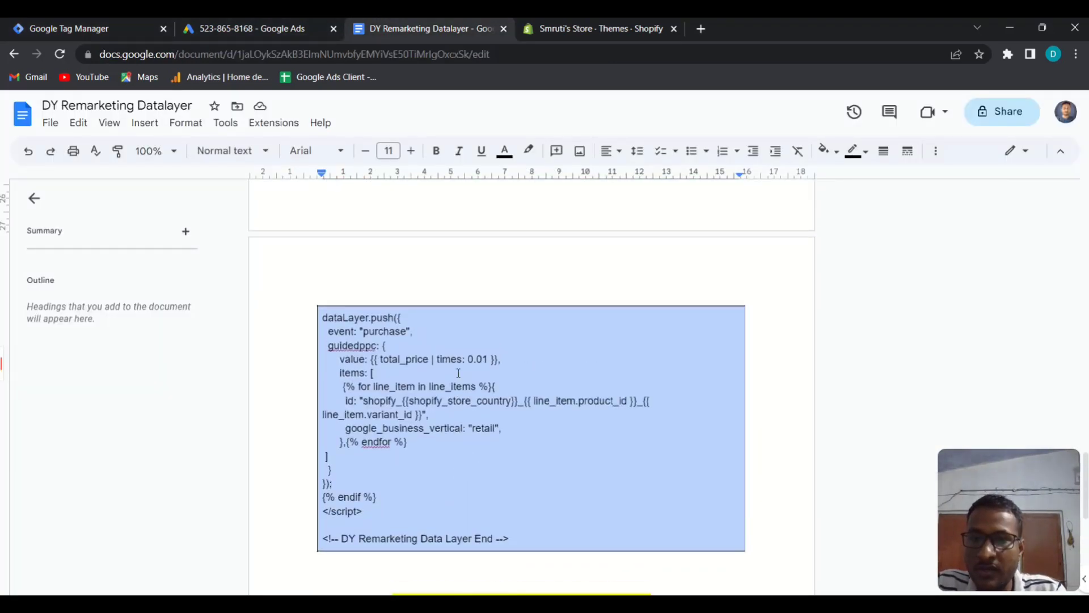
pyautogui.click(275, 28)
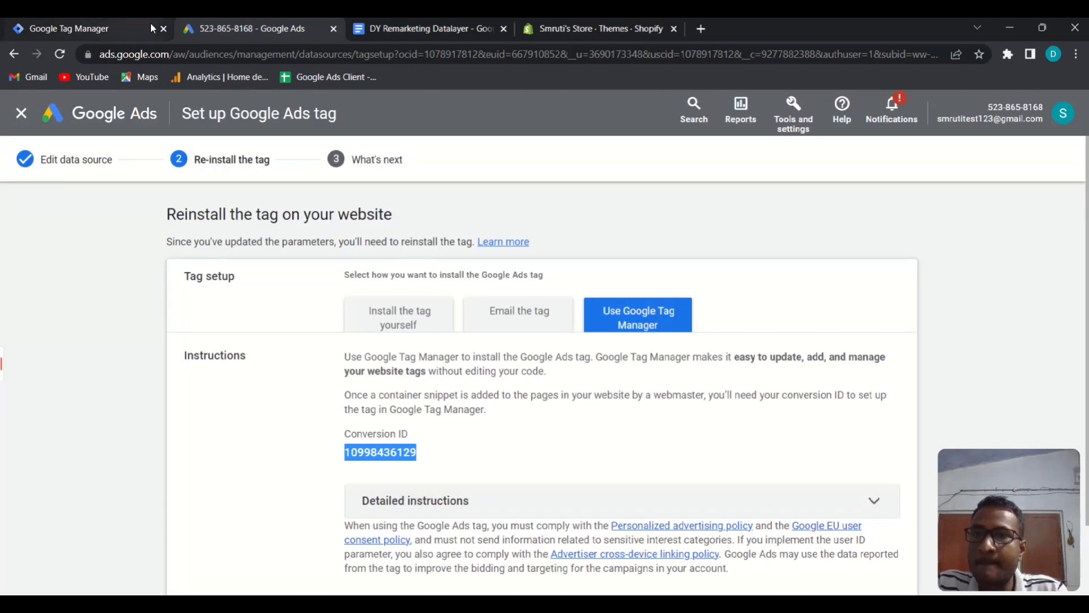
pyautogui.click(79, 29)
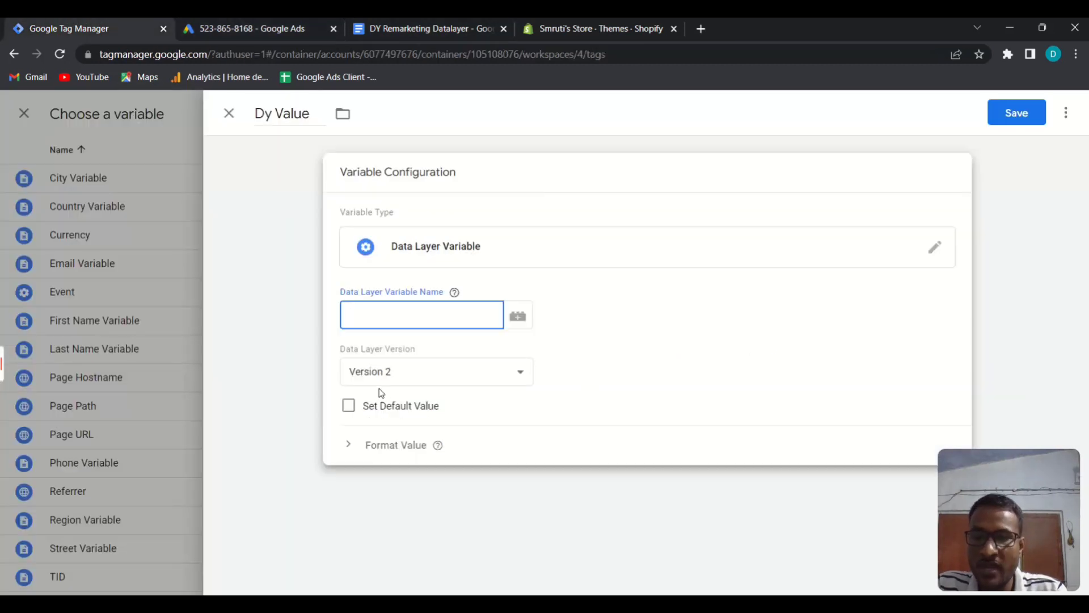
pyautogui.write('gu')
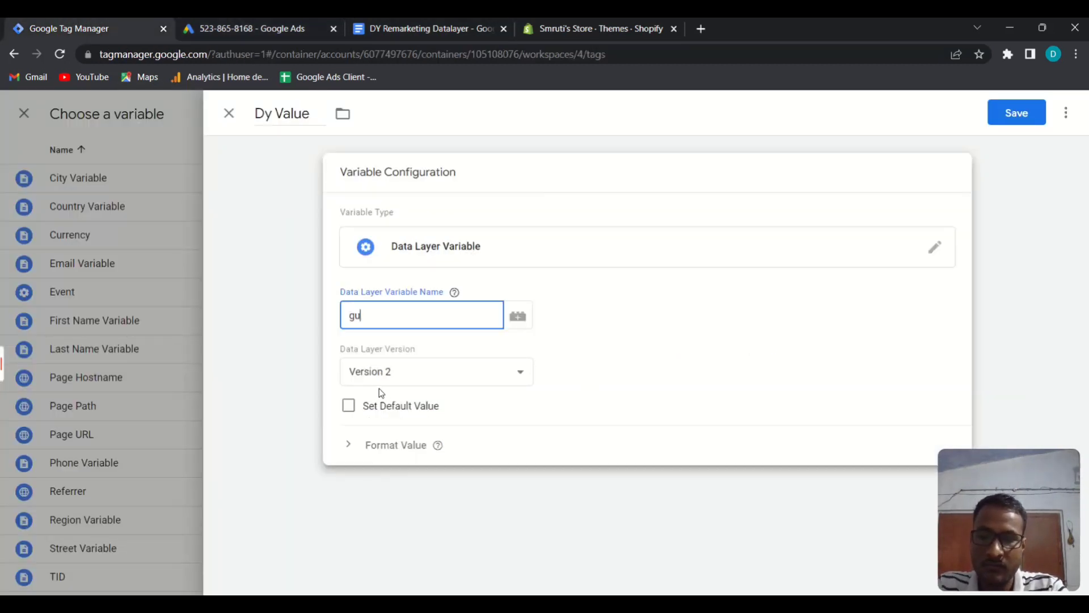
pyautogui.write('ided')
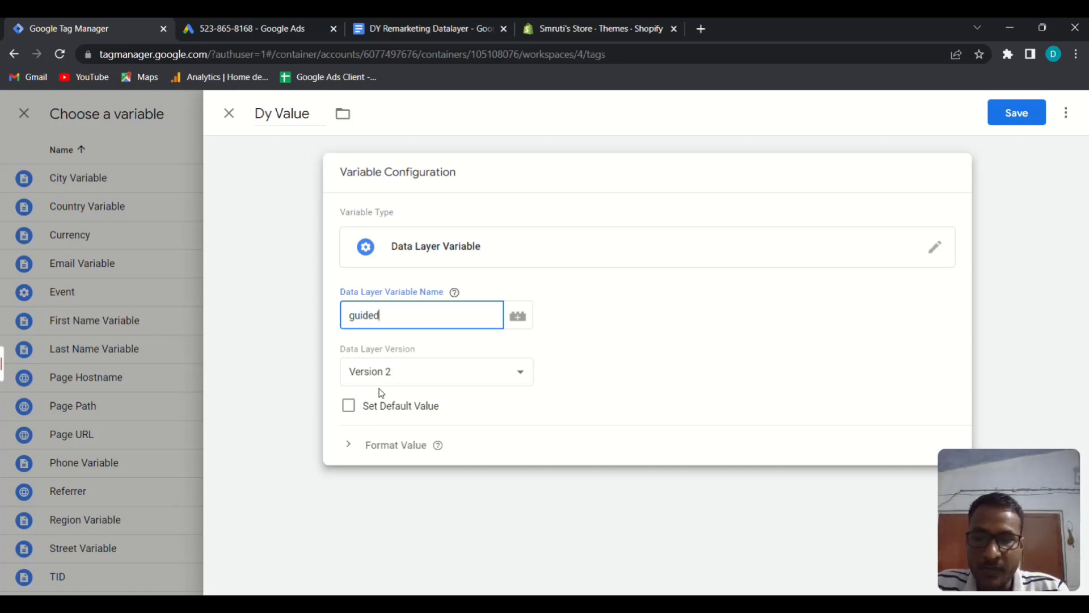
pyautogui.write('ppc')
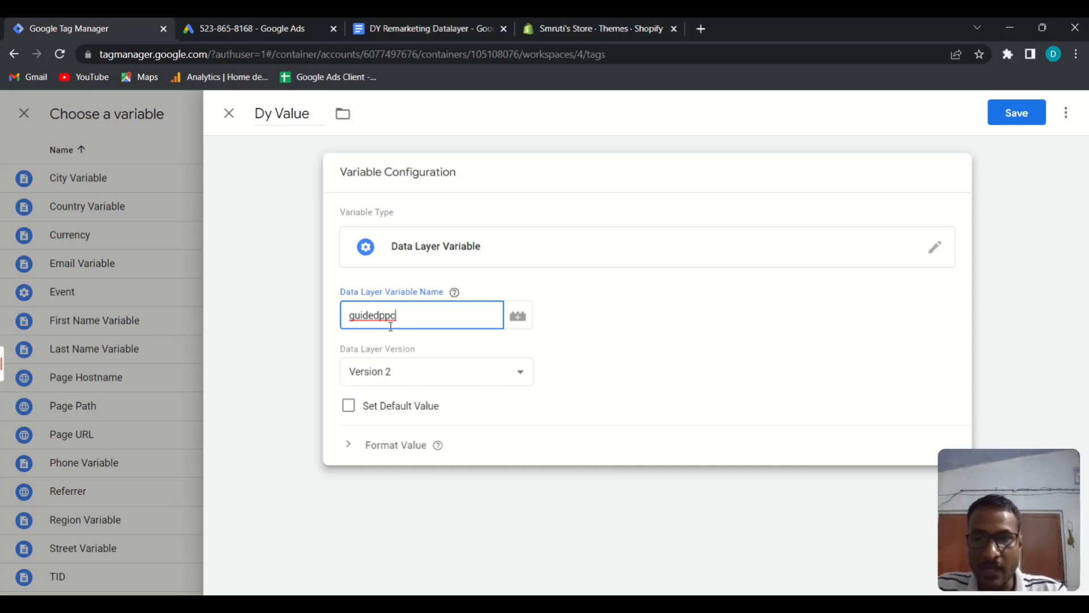
pyautogui.write('.')
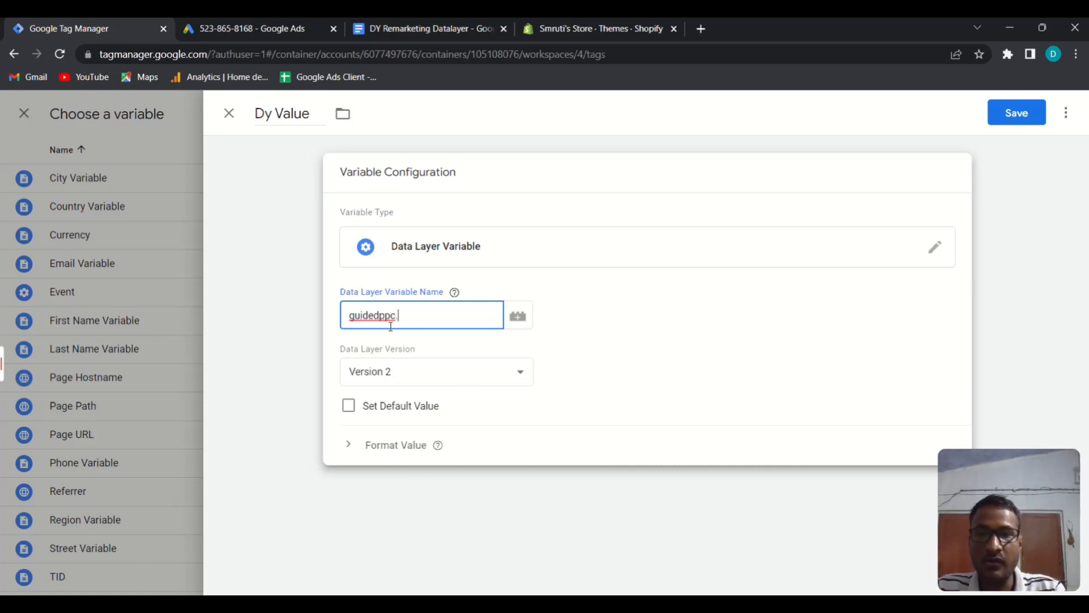
pyautogui.write('value')
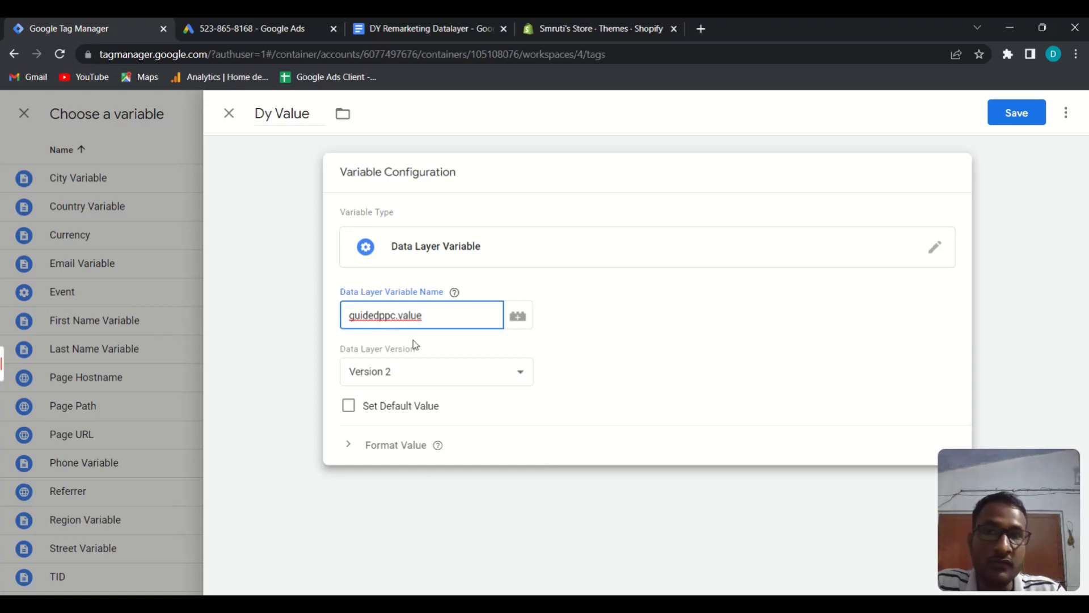
pyautogui.click(1020, 113)
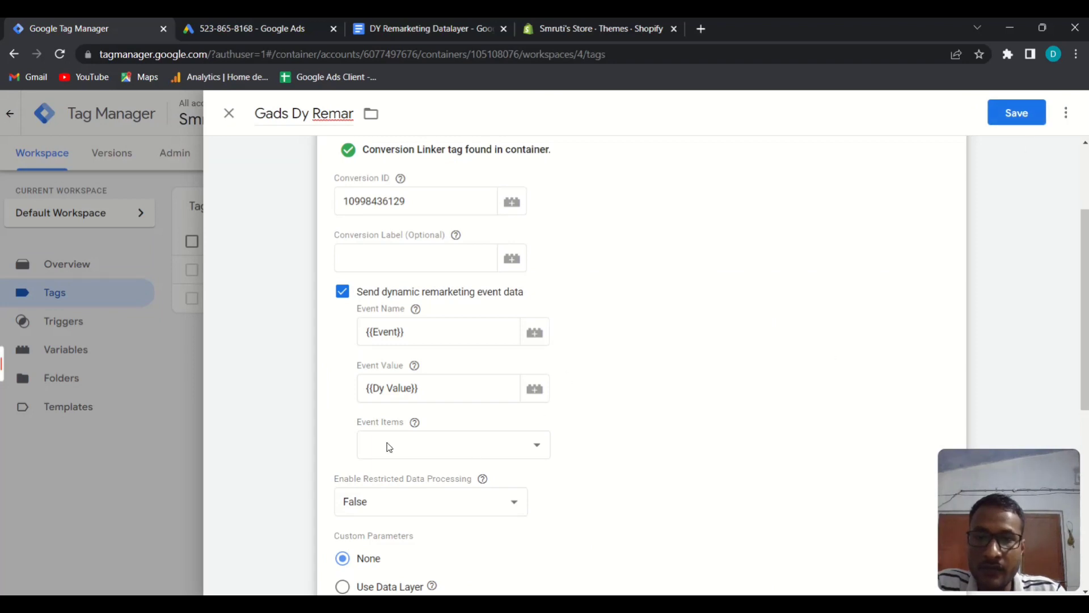
# Step: Create a new variable for the tag's Event Items, name it Dy Itrems, and set its type to Data Layer Variable
pyautogui.scroll(-2, 386, 443)
pyautogui.click(533, 377)
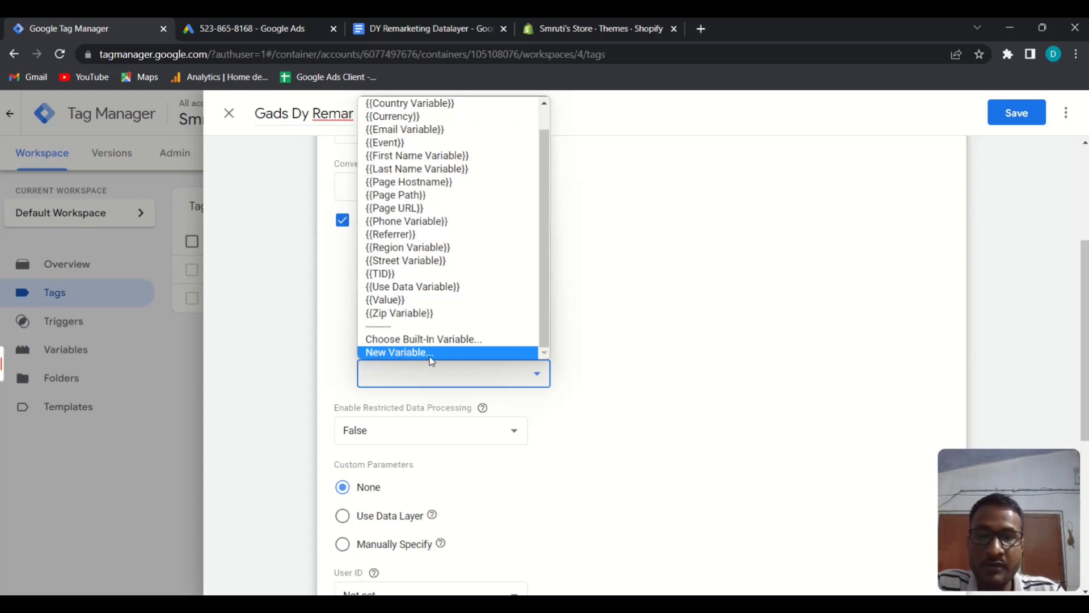
pyautogui.click(430, 357)
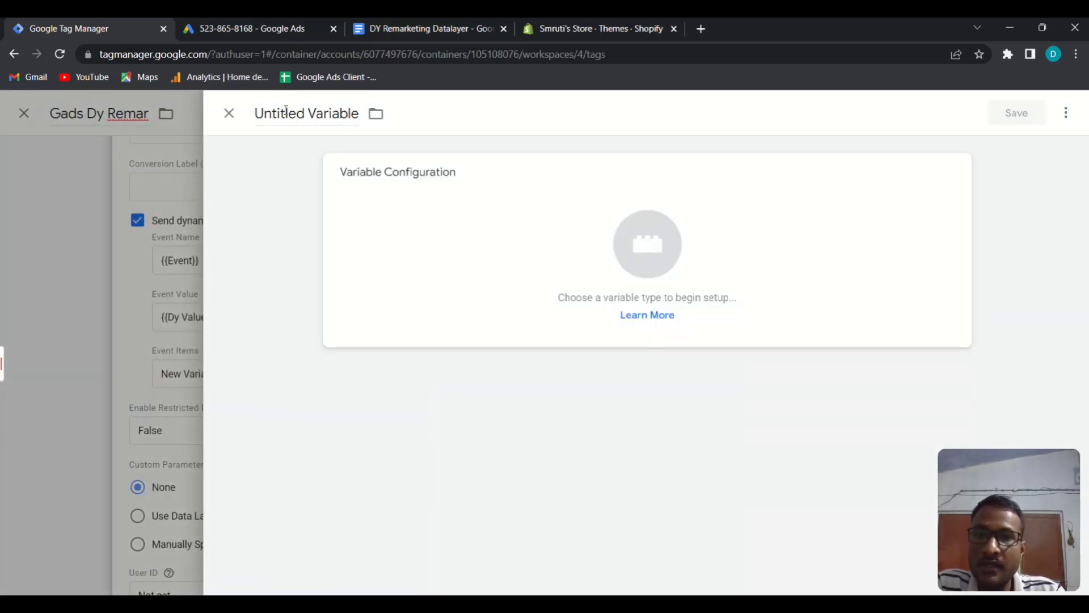
pyautogui.tripleClick(310, 116)
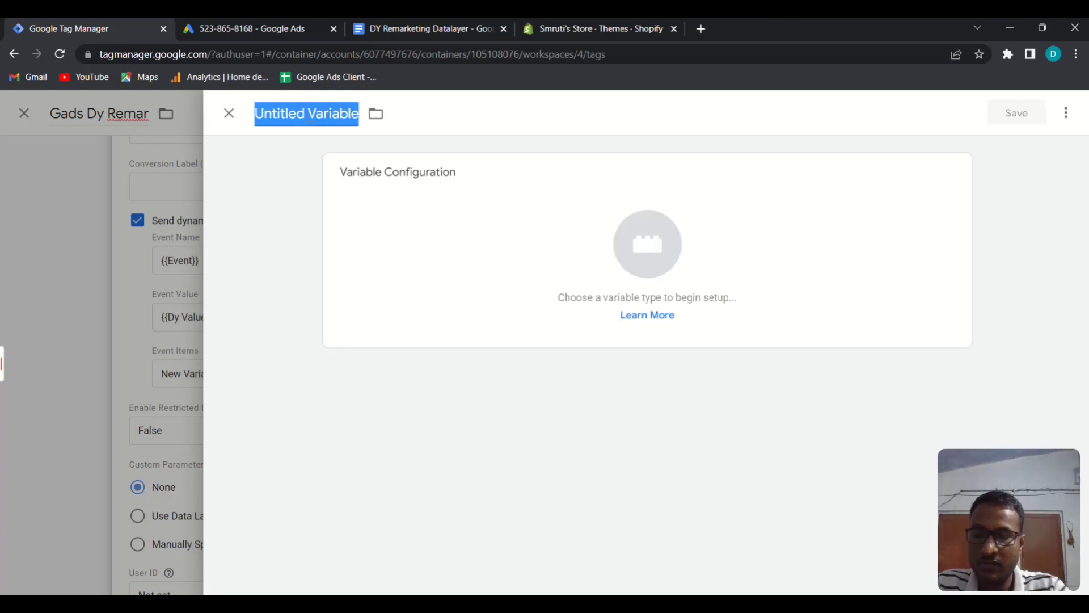
pyautogui.write('Dy ')
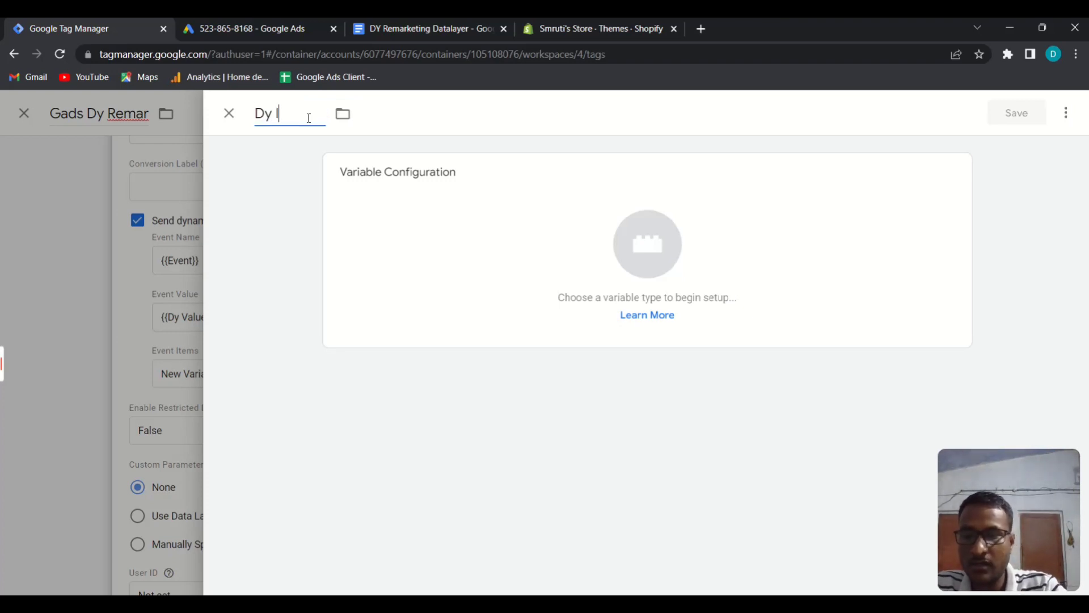
pyautogui.write('Itrem')
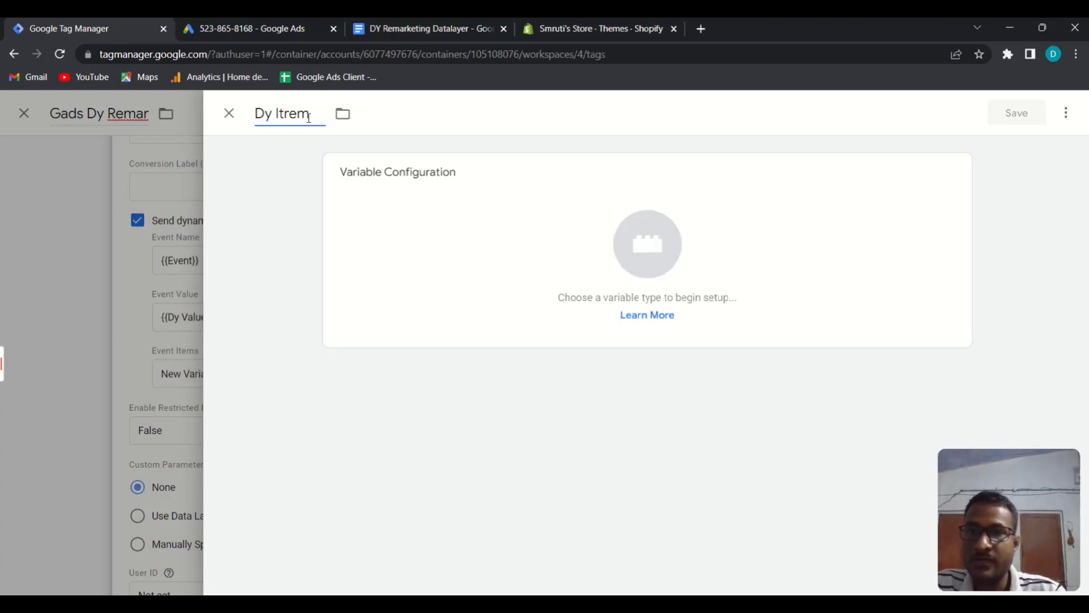
pyautogui.write('s')
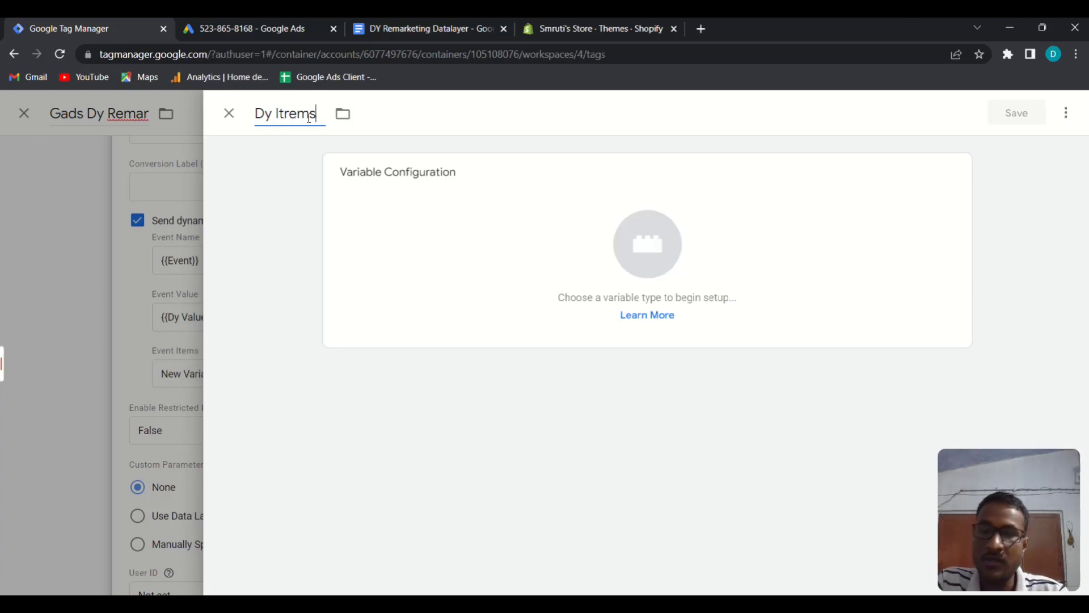
pyautogui.click(363, 250)
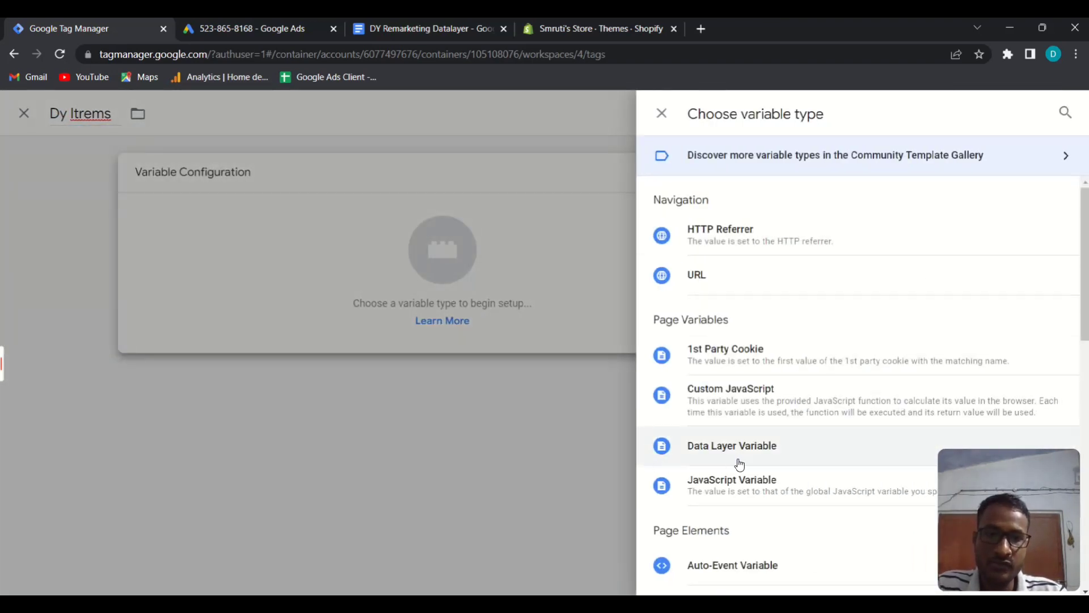
pyautogui.click(773, 460)
# Step: Set the Dy Itrems variable's Data Layer Variable Name to guidedppc.items, check it against the Google Docs code, and save the variable
pyautogui.click(369, 317)
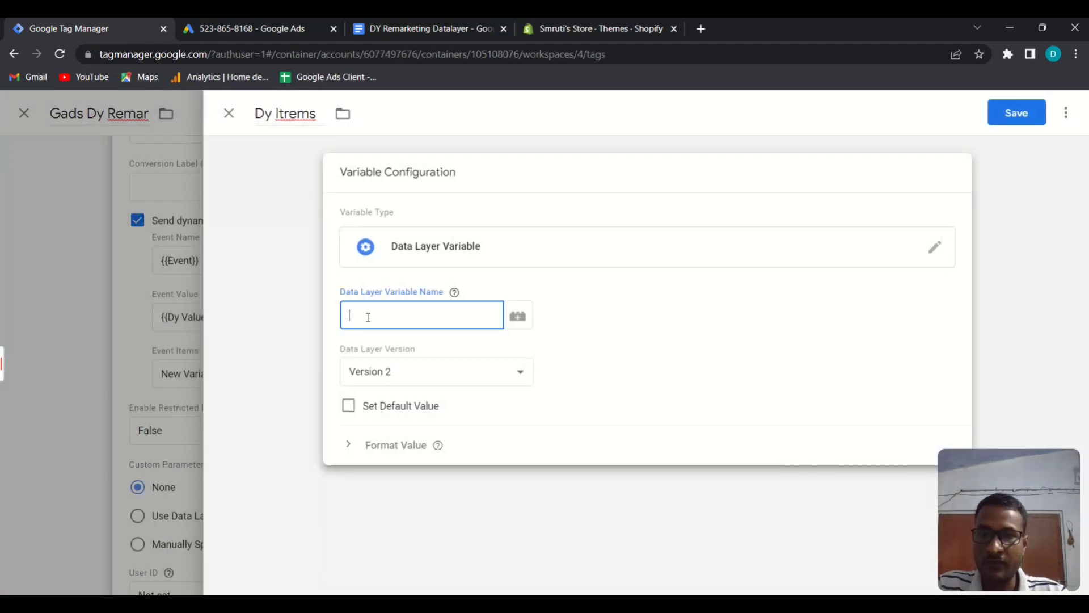
pyautogui.write('guidedppc')
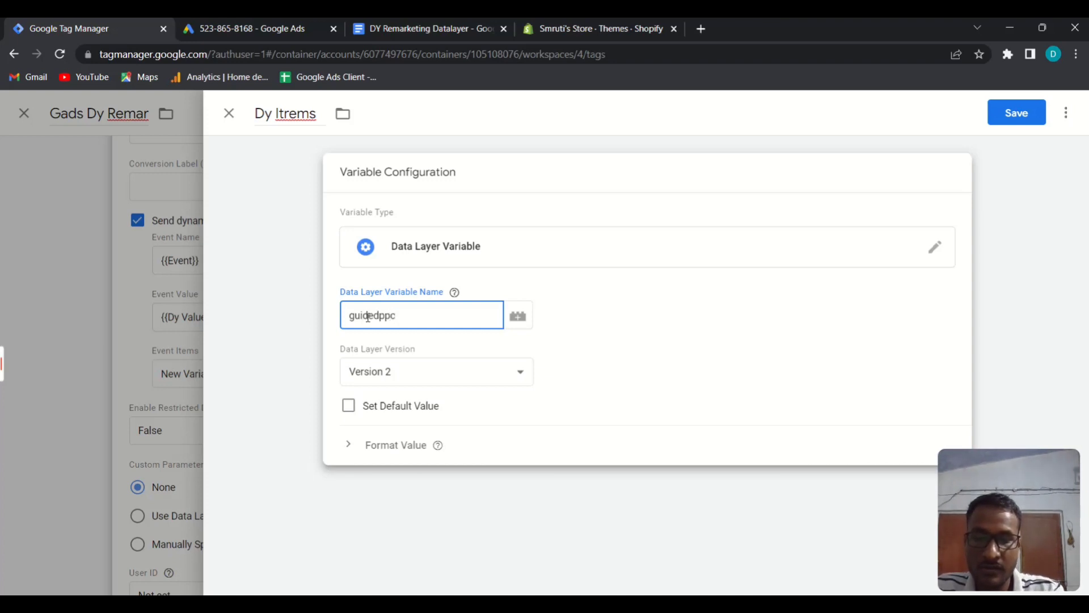
pyautogui.write('.')
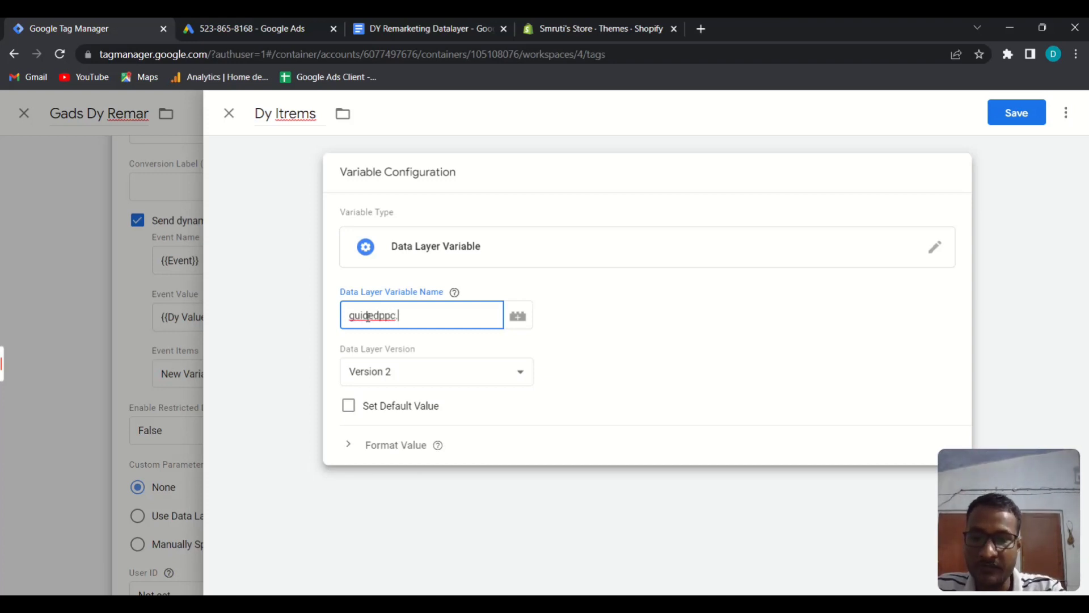
pyautogui.write('items')
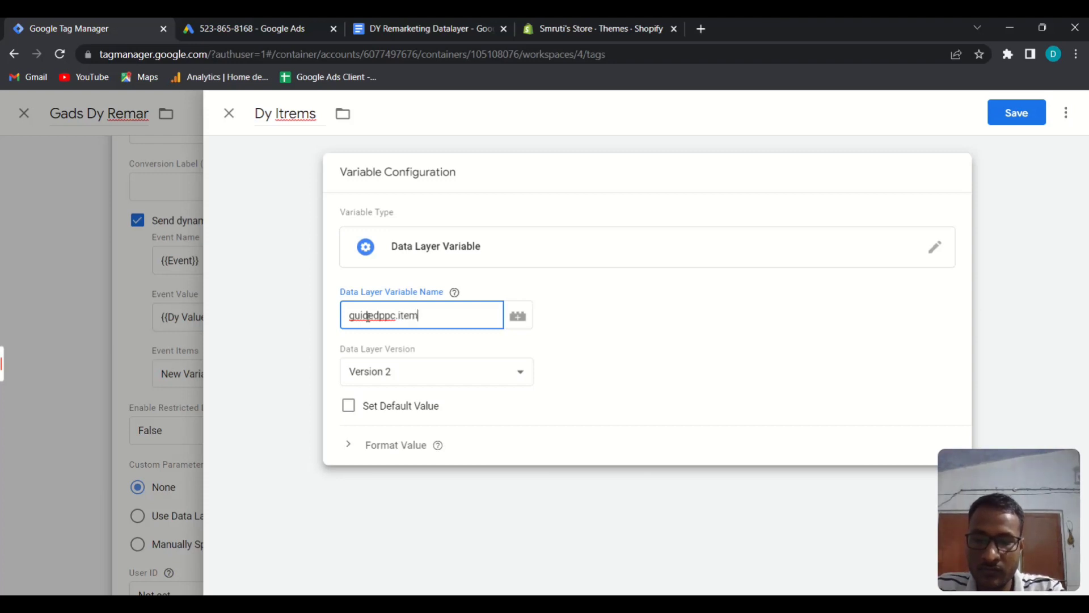
pyautogui.doubleClick(368, 316)
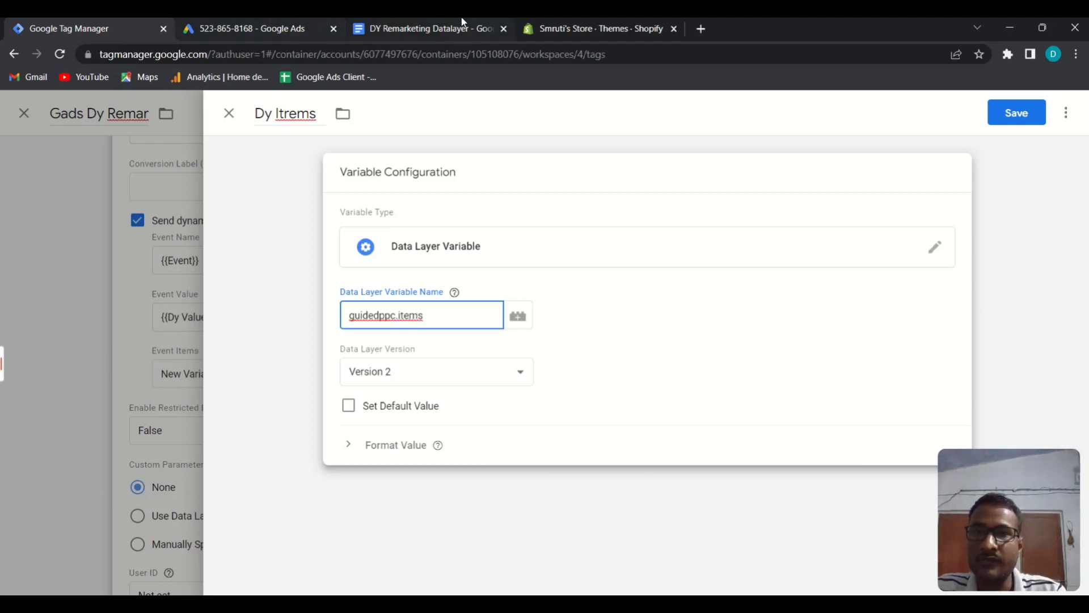
pyautogui.click(432, 29)
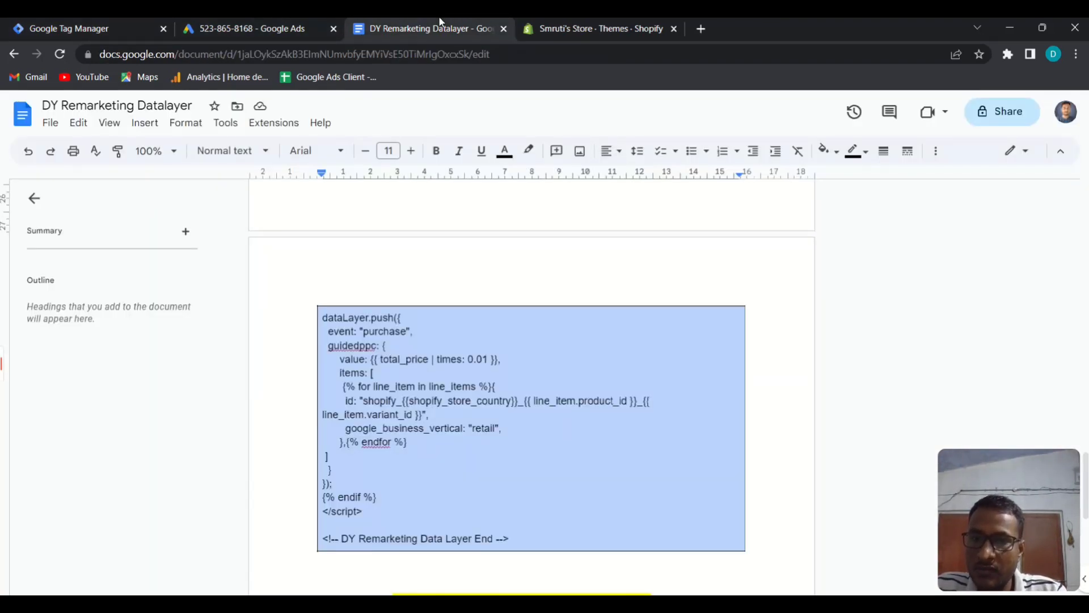
pyautogui.click(52, 28)
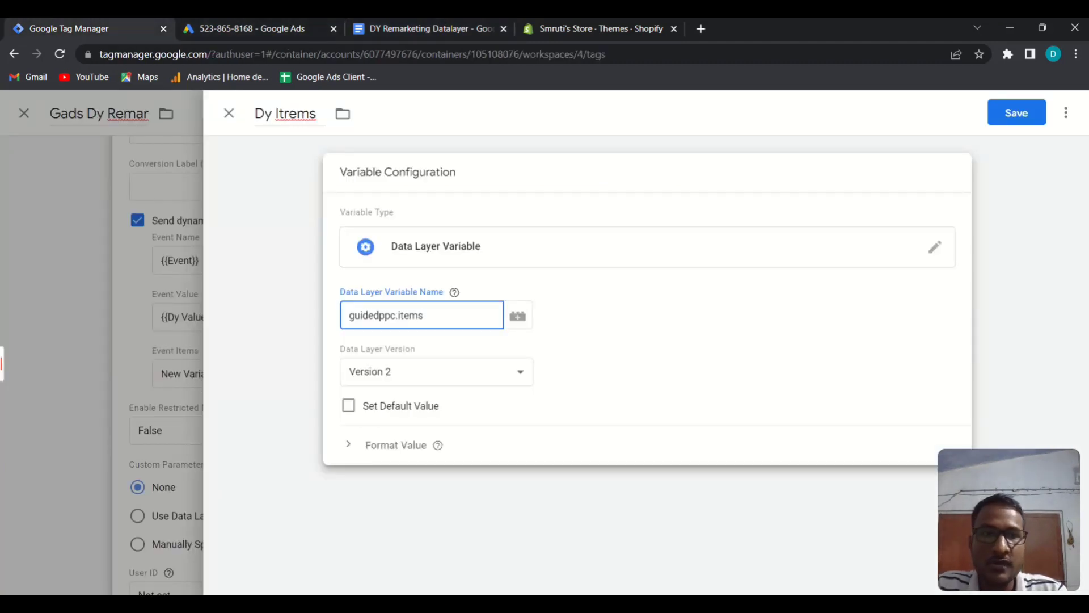
pyautogui.click(1012, 114)
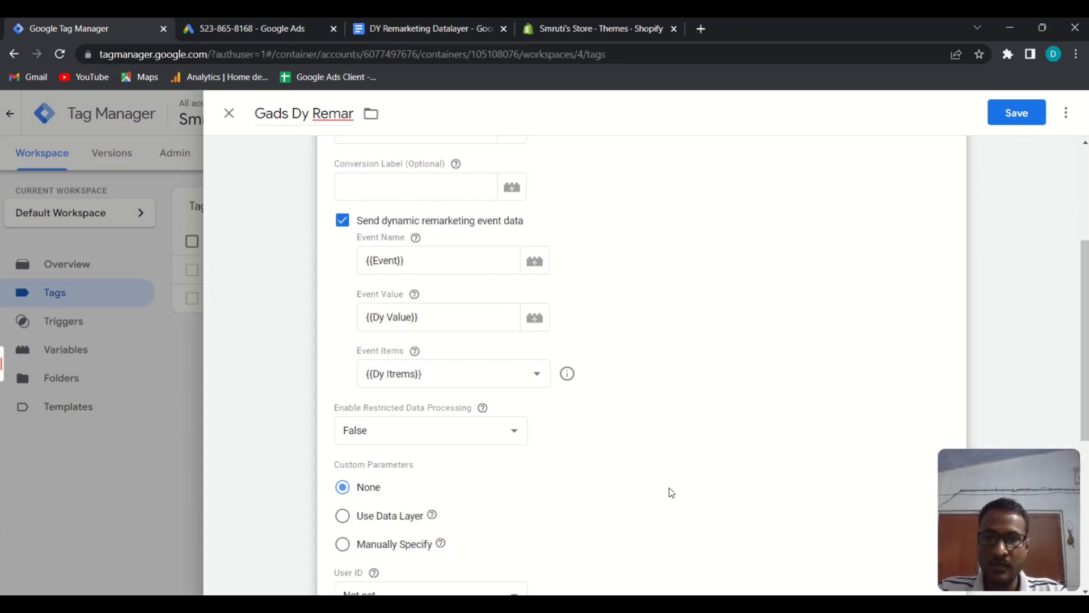
# Step: Create a new trigger for the Gads Dy Remar tag, name it Gads Remar Trigger, and set its type to Custom Event
pyautogui.scroll(-5, 671, 494)
pyautogui.scroll(-1, 671, 494)
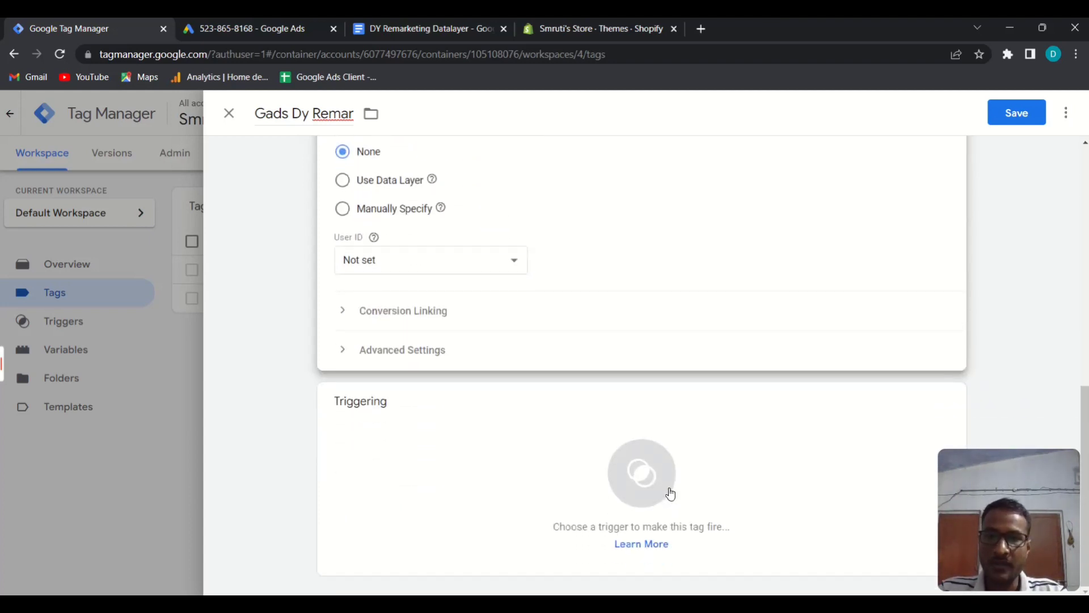
pyautogui.click(440, 467)
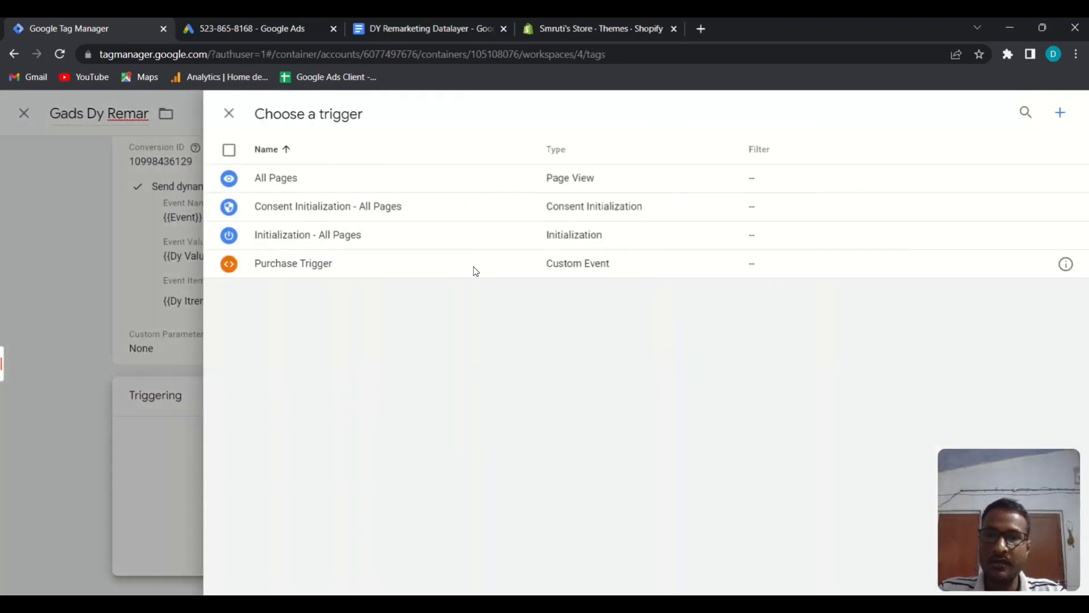
pyautogui.click(1061, 114)
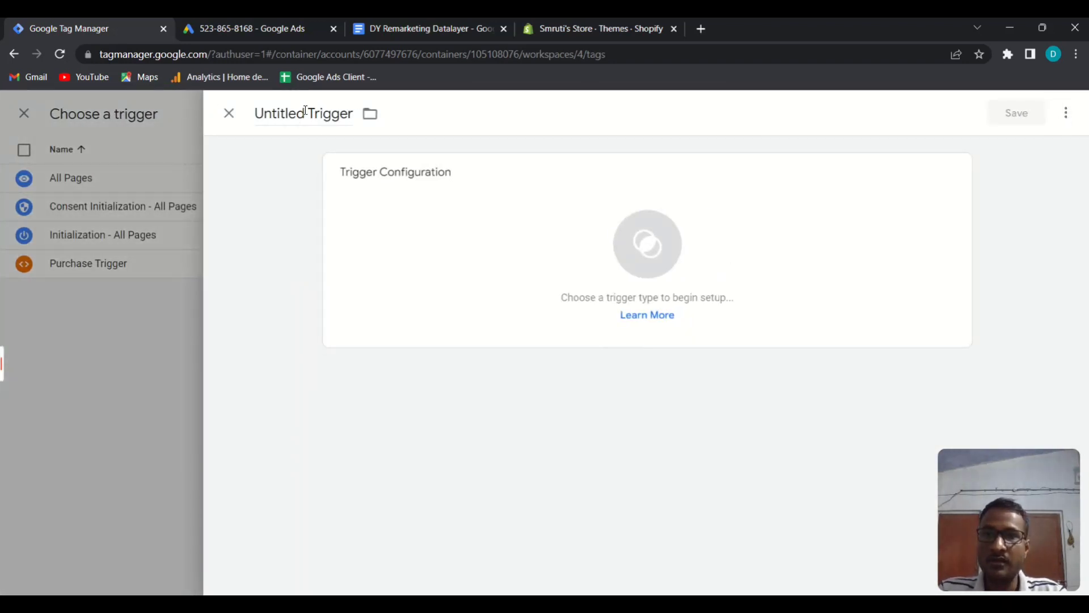
pyautogui.moveTo(304, 113); pyautogui.dragTo(241, 119)
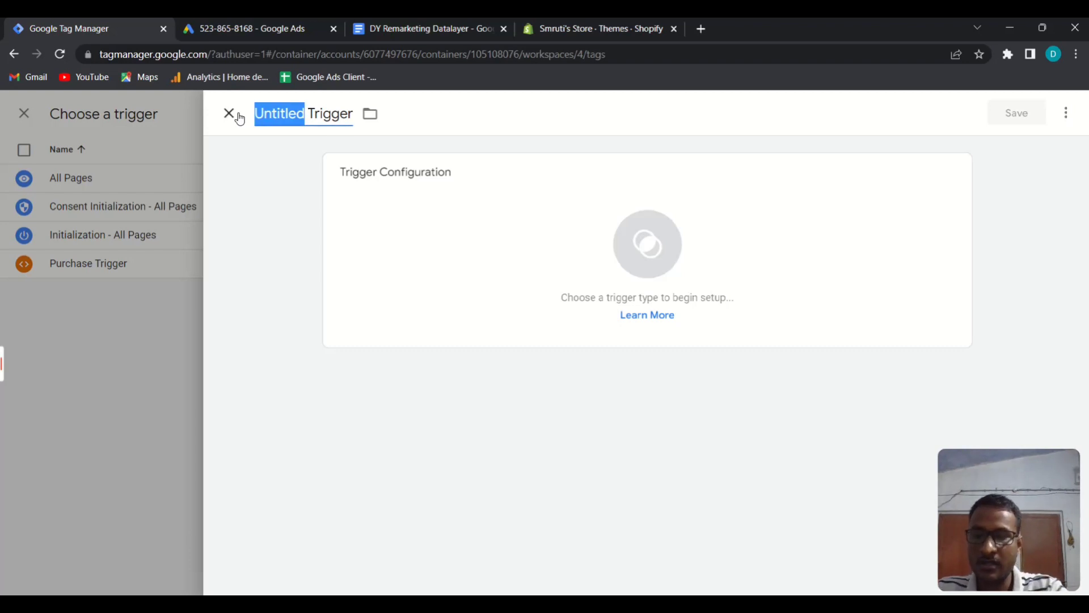
pyautogui.write('ads')
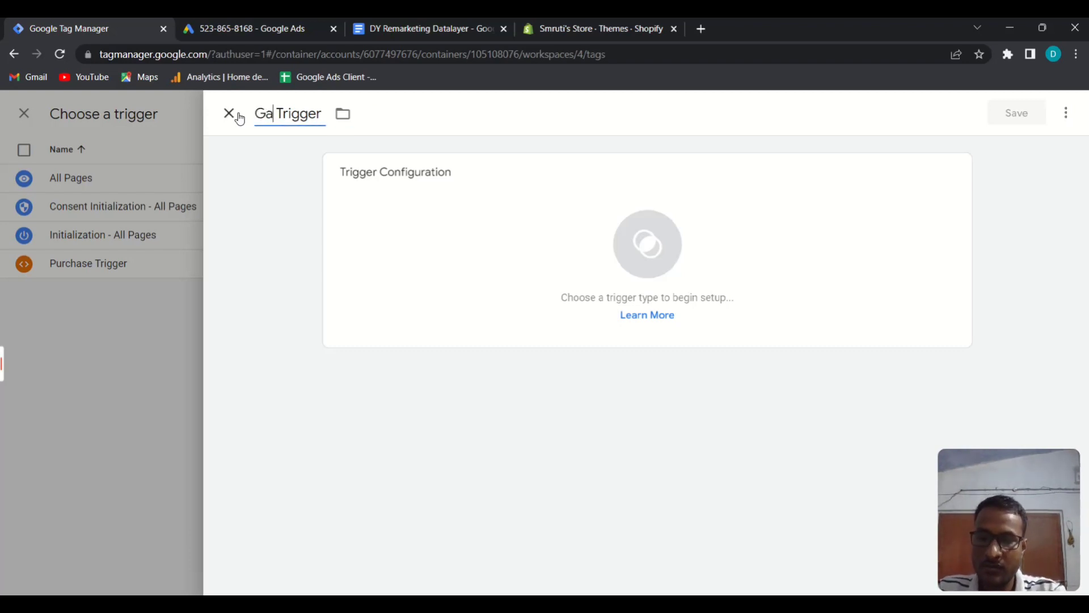
pyautogui.write(' Re')
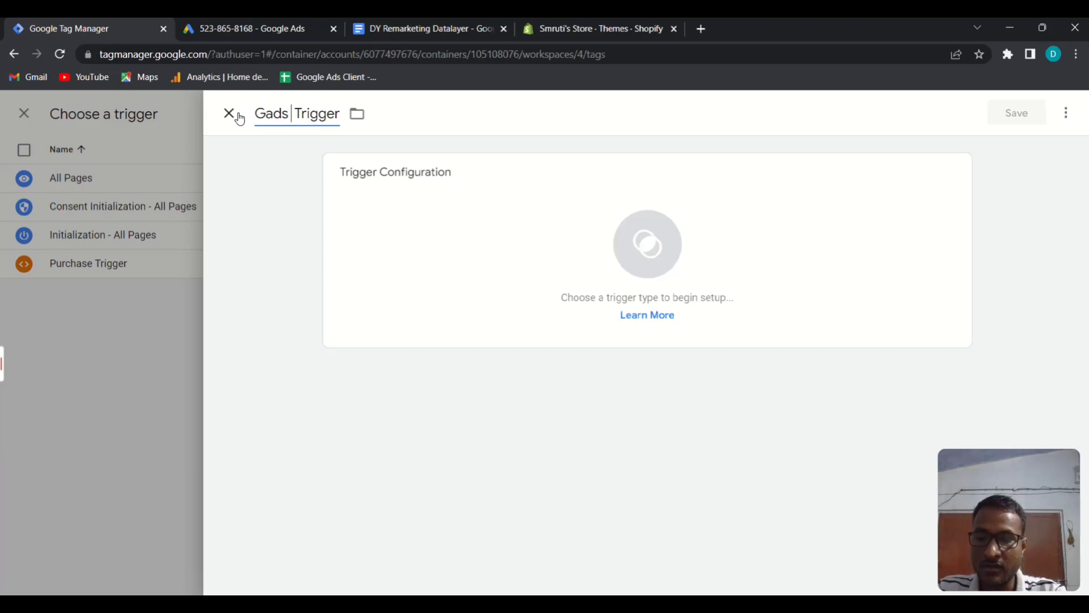
pyautogui.write('mar')
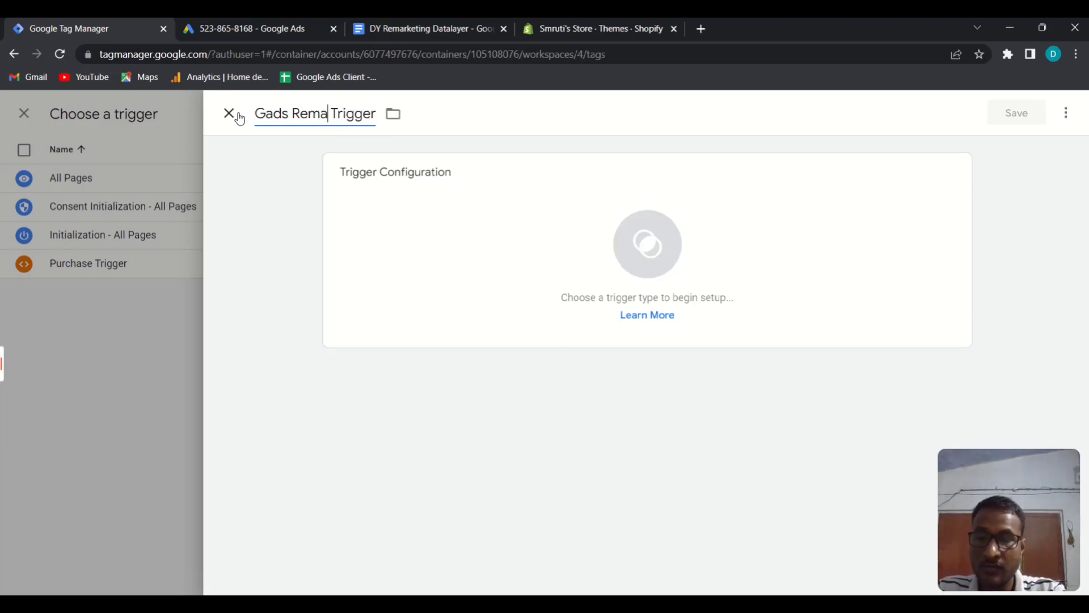
pyautogui.click(445, 224)
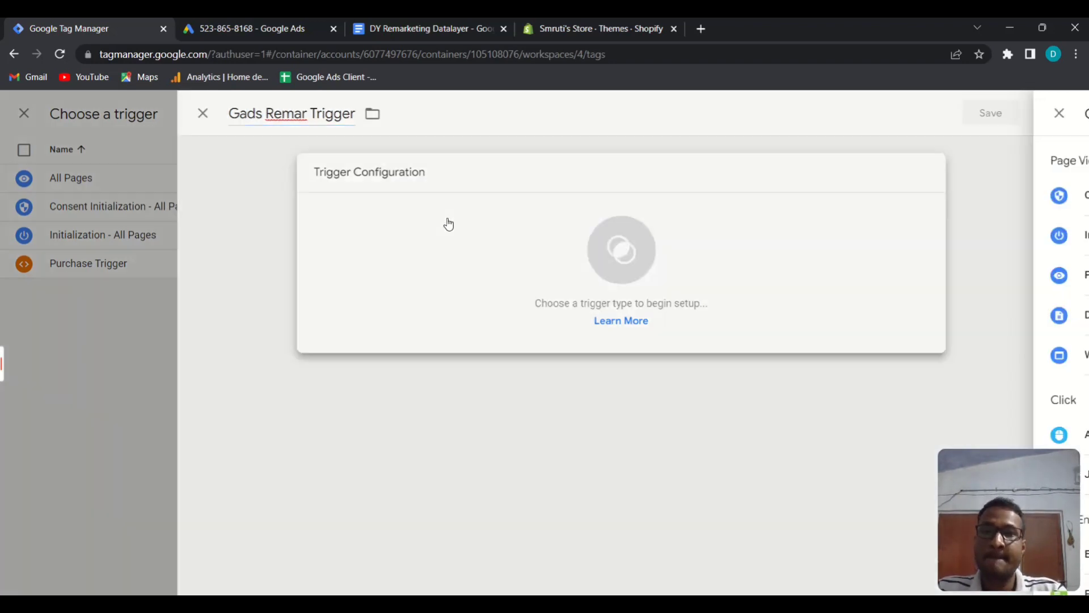
pyautogui.scroll(-6, 824, 369)
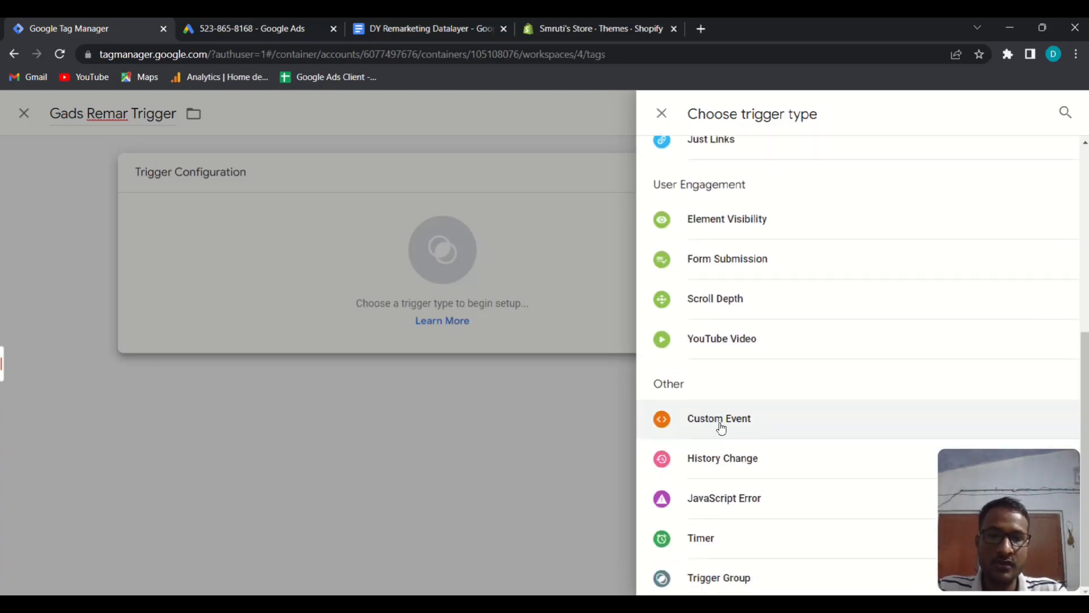
pyautogui.click(724, 425)
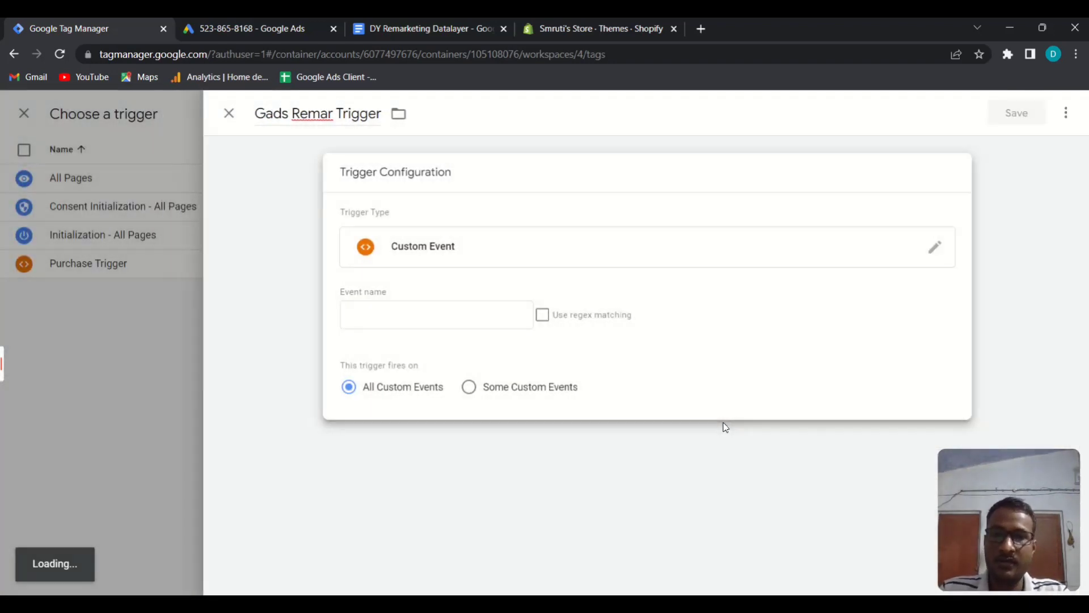
# Step: Copy the custom event list from the Google Docs document and set the trigger's Event name in Tag Manager to view_item_list|view_item|view_cart|page_view|purchase
pyautogui.click(386, 313)
pyautogui.click(423, 28)
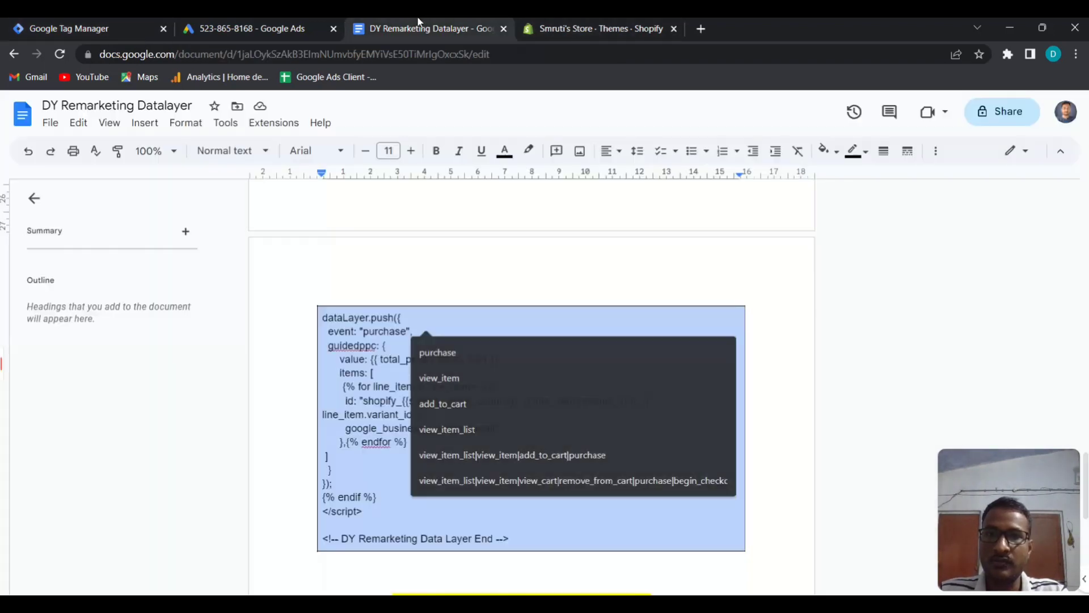
pyautogui.scroll(-4, 849, 388)
pyautogui.scroll(-3, 850, 388)
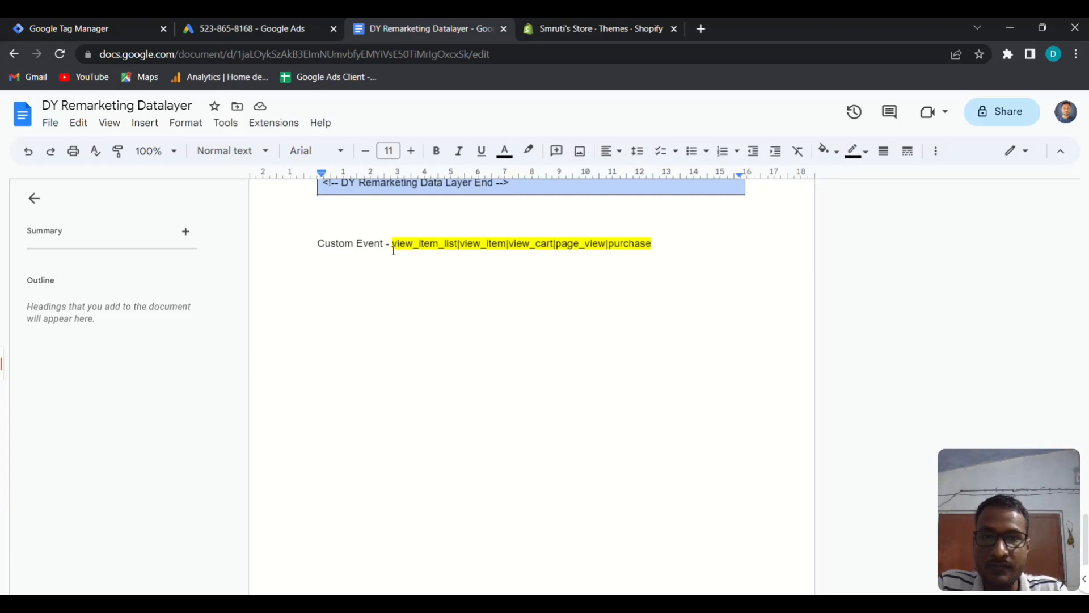
pyautogui.moveTo(393, 241); pyautogui.dragTo(652, 239)
pyautogui.hotkey('ctrl', 'c')
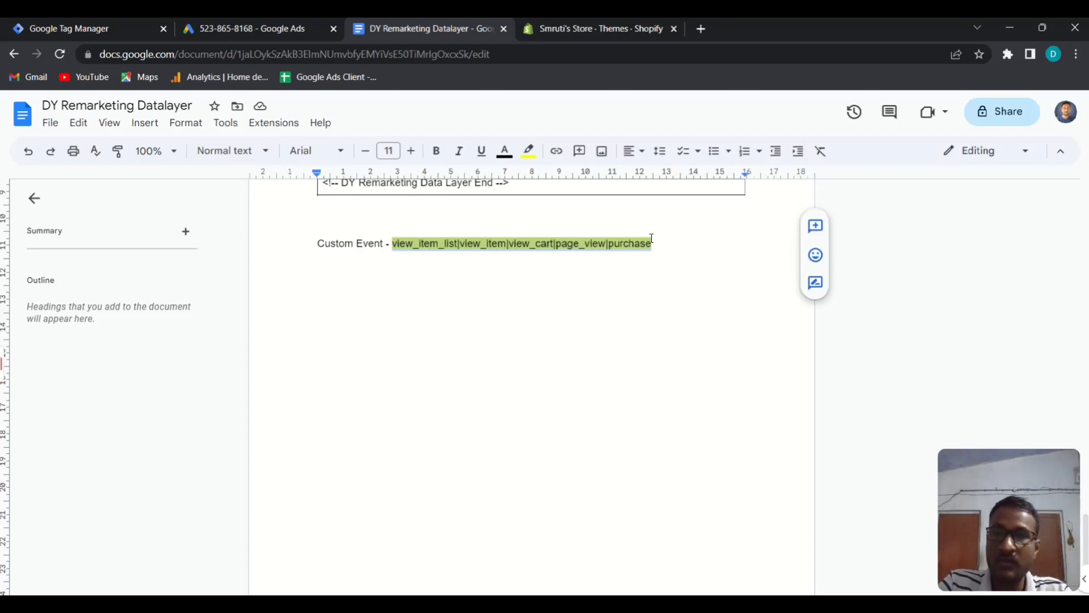
pyautogui.click(68, 28)
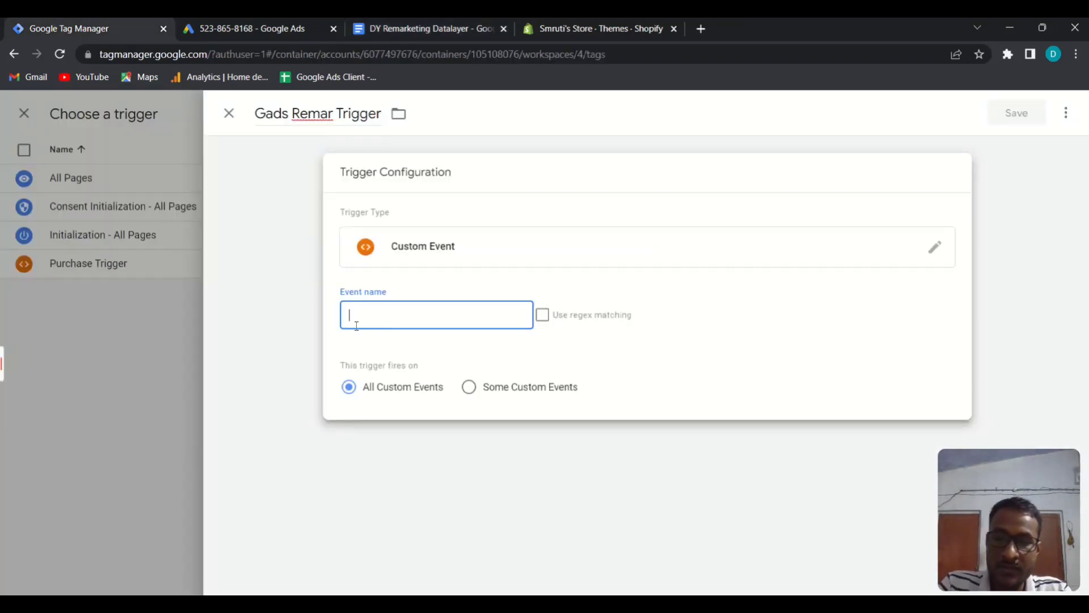
pyautogui.hotkey('ctrl', 'v')
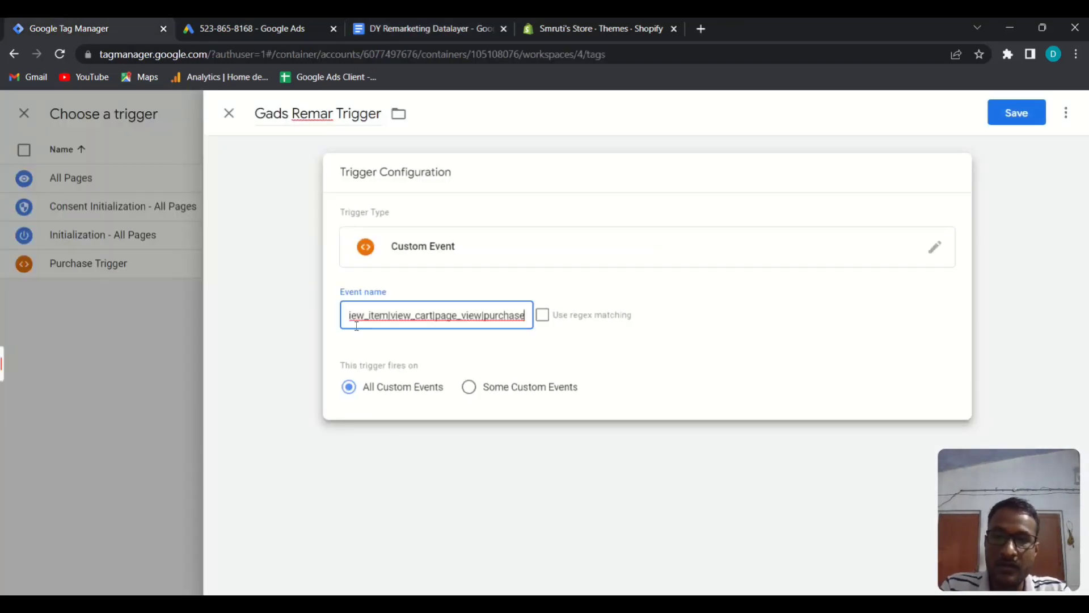
# Step: Enable regex matching for the trigger's event name and save Gads Remar Trigger
pyautogui.click(543, 322)
pyautogui.click(543, 321)
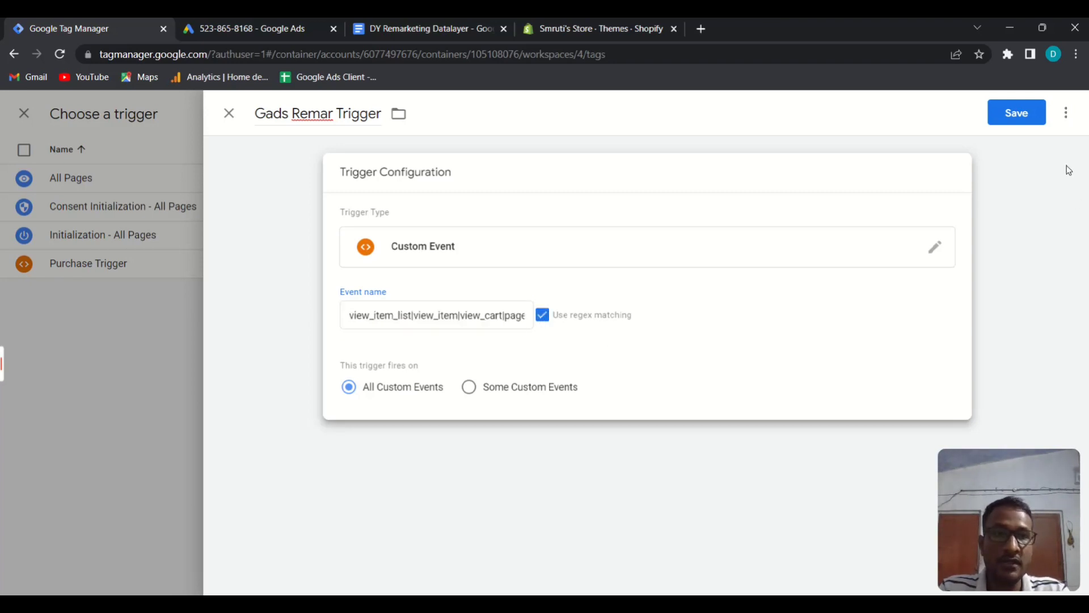
pyautogui.click(1032, 123)
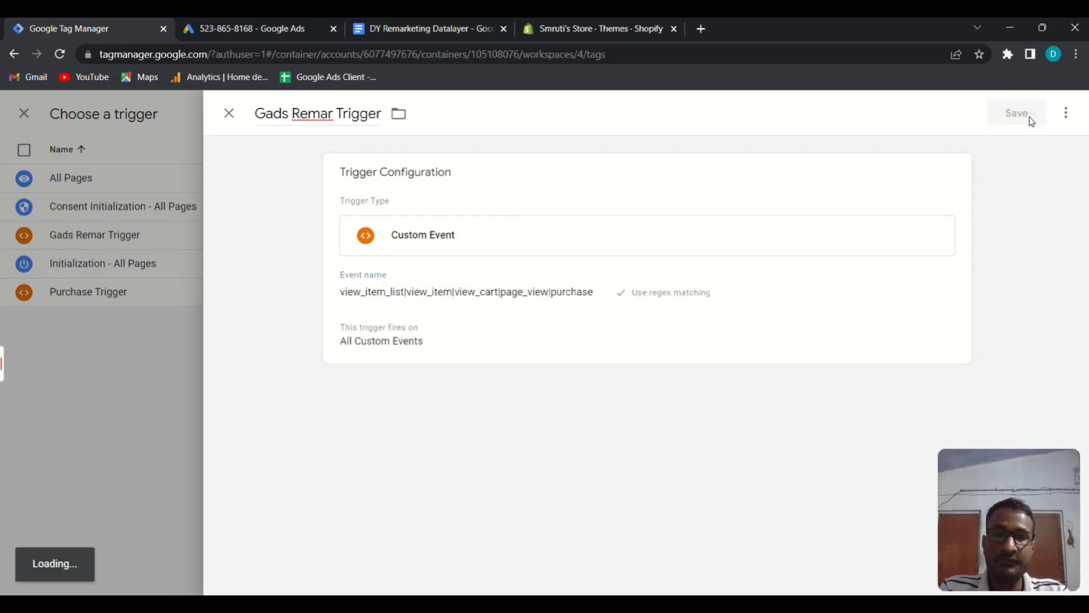
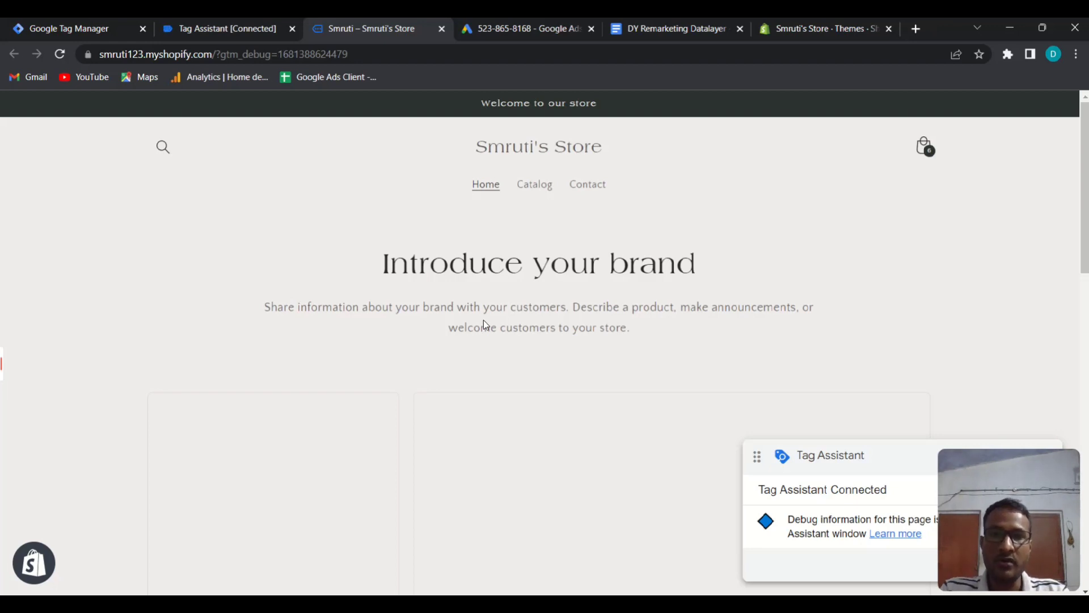
# Step: Open the store's Catalog page, switch to Tag Assistant, dismiss the connection notice, and check which tags fired
pyautogui.click(535, 191)
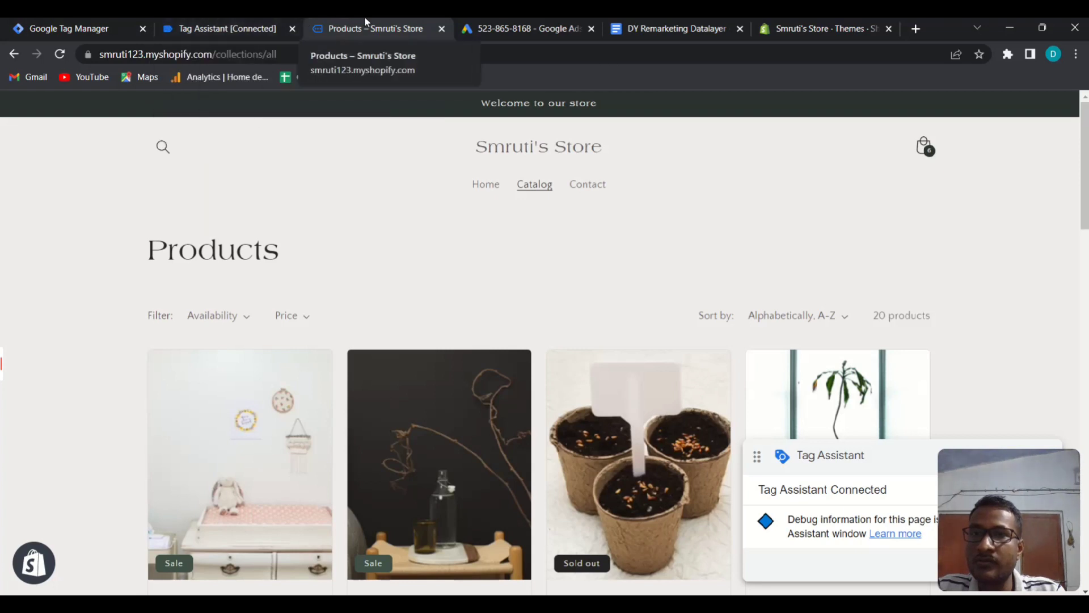
pyautogui.click(206, 23)
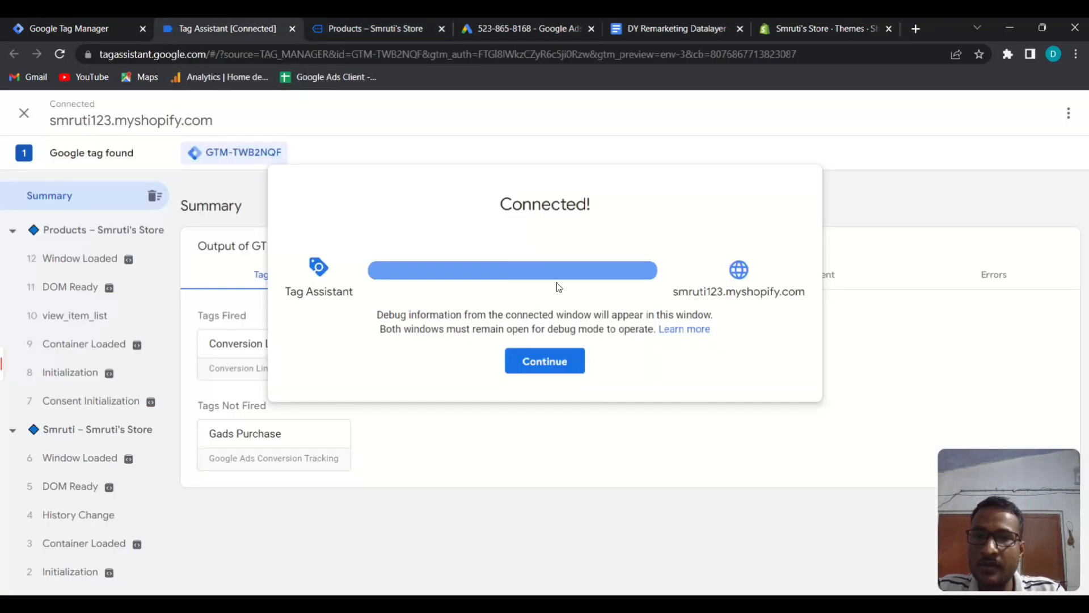
pyautogui.click(555, 366)
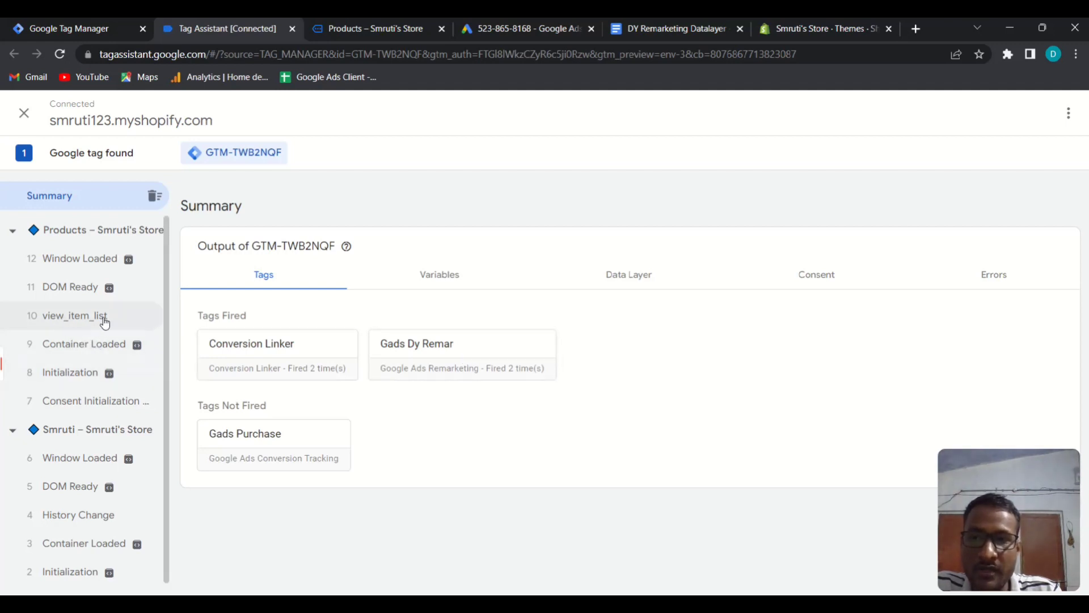
# Step: Open the Antique Drawers product page in the store and check the fired tags in the Tag Assistant summary
pyautogui.click(352, 26)
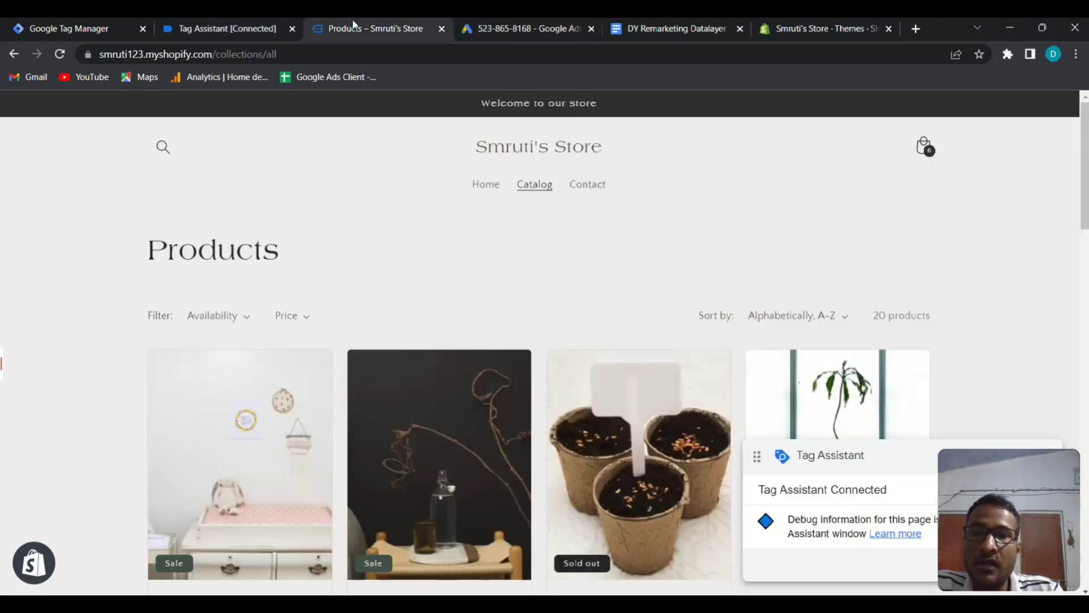
pyautogui.scroll(-3, 602, 355)
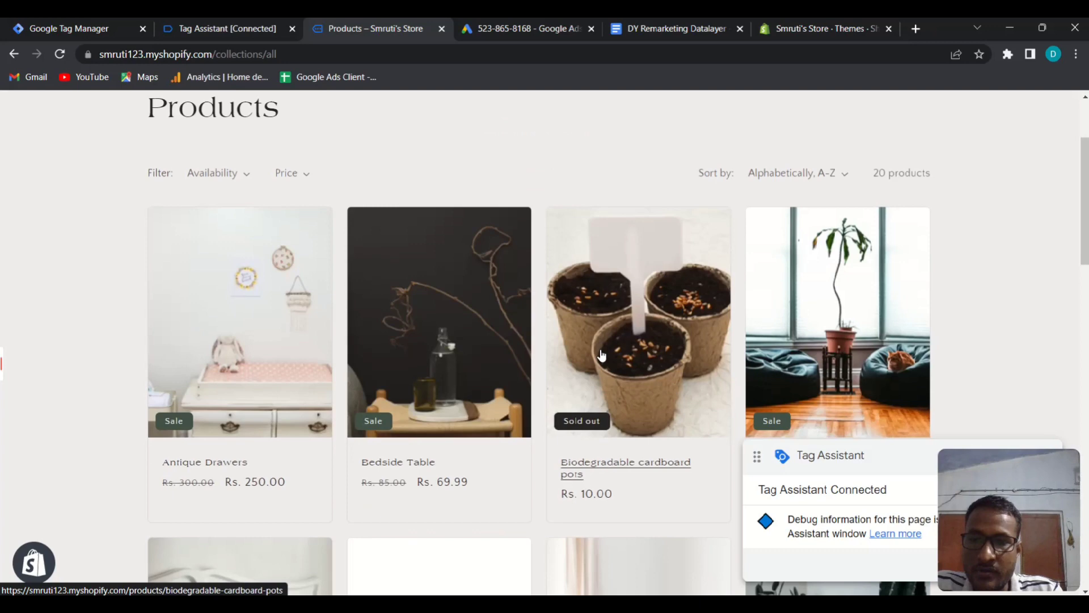
pyautogui.click(236, 319)
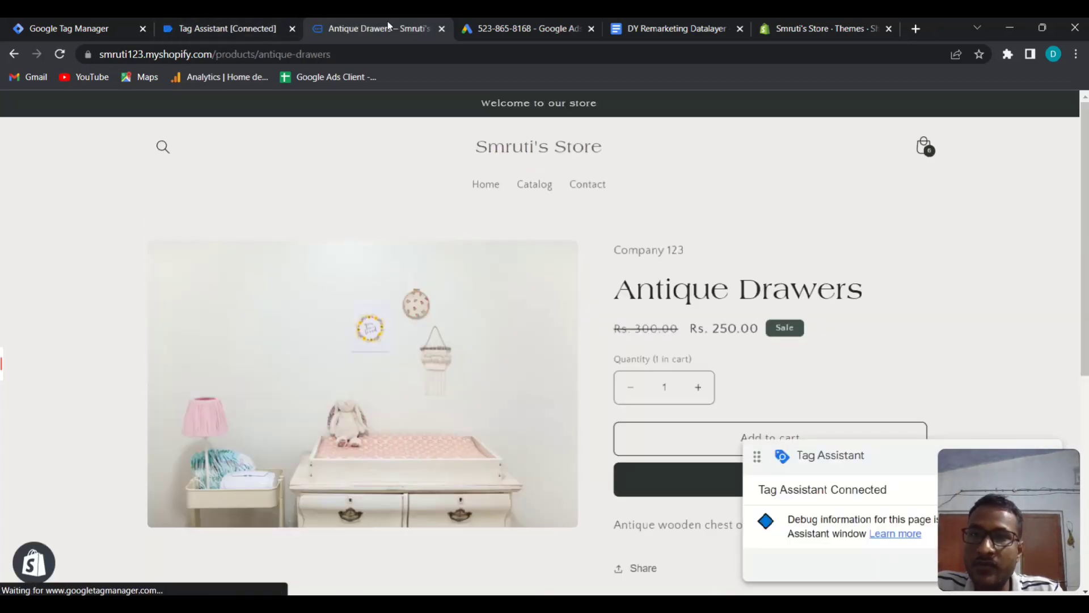
pyautogui.click(237, 32)
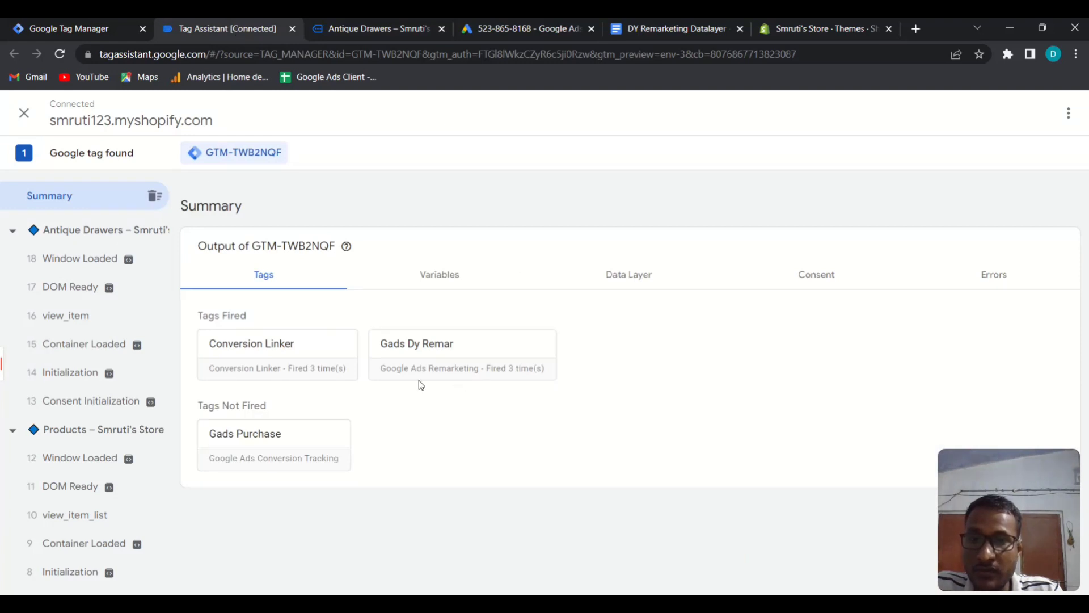
pyautogui.moveTo(2, 353)
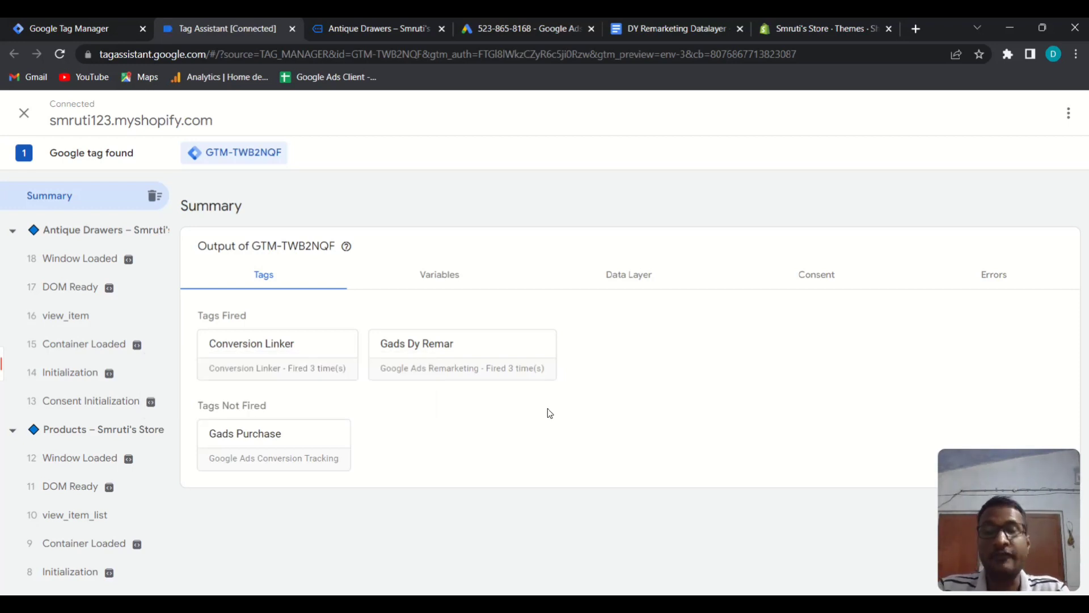
# Step: Inspect the Gads Dy Remar tag's details for the view_item event with all its properties expanded
pyautogui.click(493, 343)
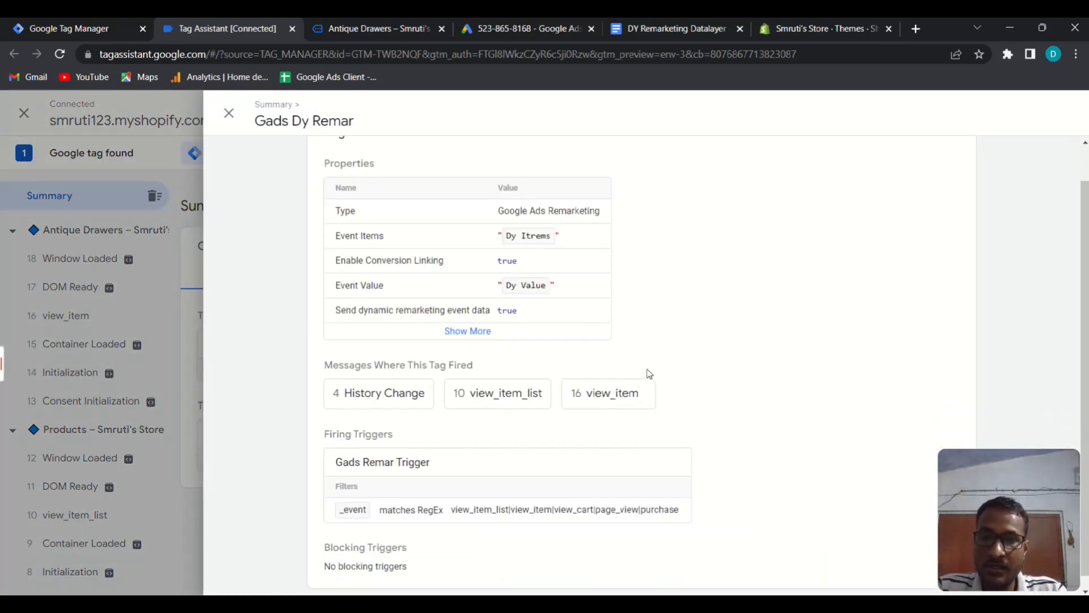
pyautogui.scroll(-2, 648, 373)
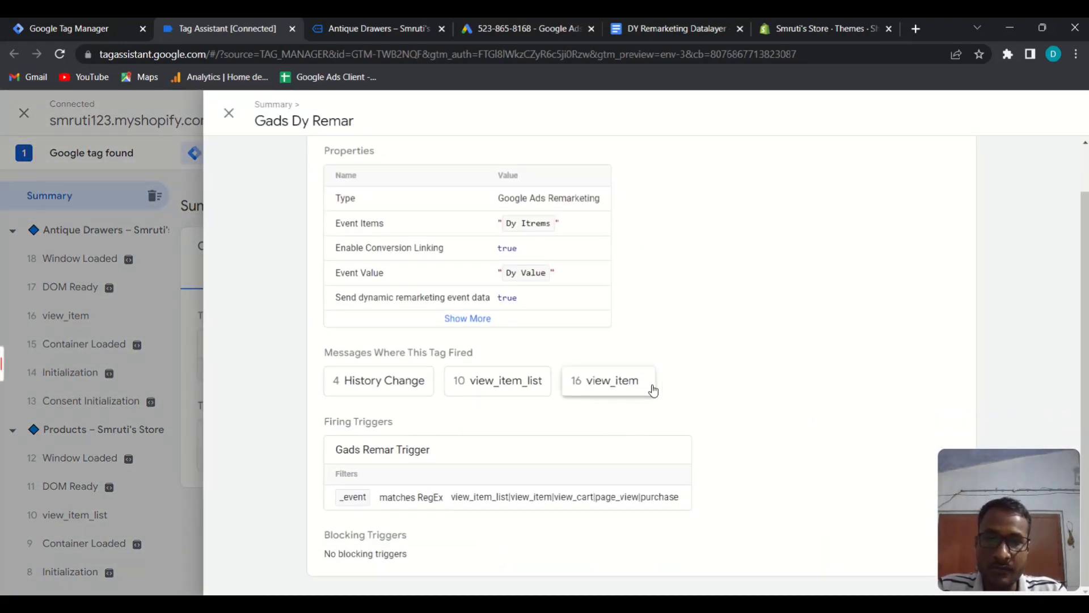
pyautogui.click(628, 390)
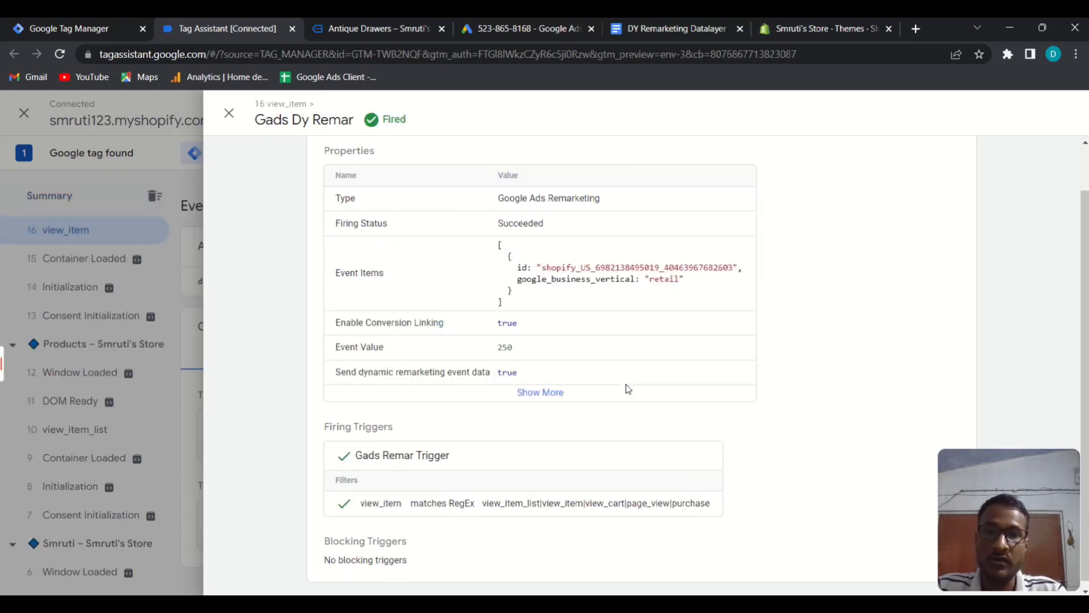
pyautogui.click(551, 393)
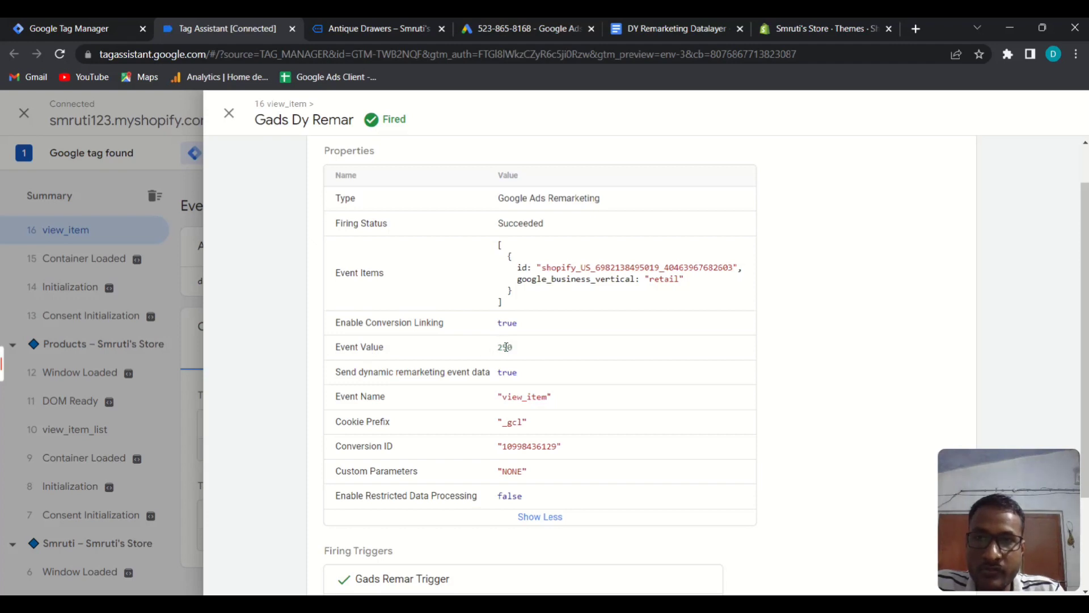
# Step: Compare the Antique Drawers price on the store page with the tag's Event Value in Tag Assistant, review the remaining properties, and close the tag details
pyautogui.click(360, 28)
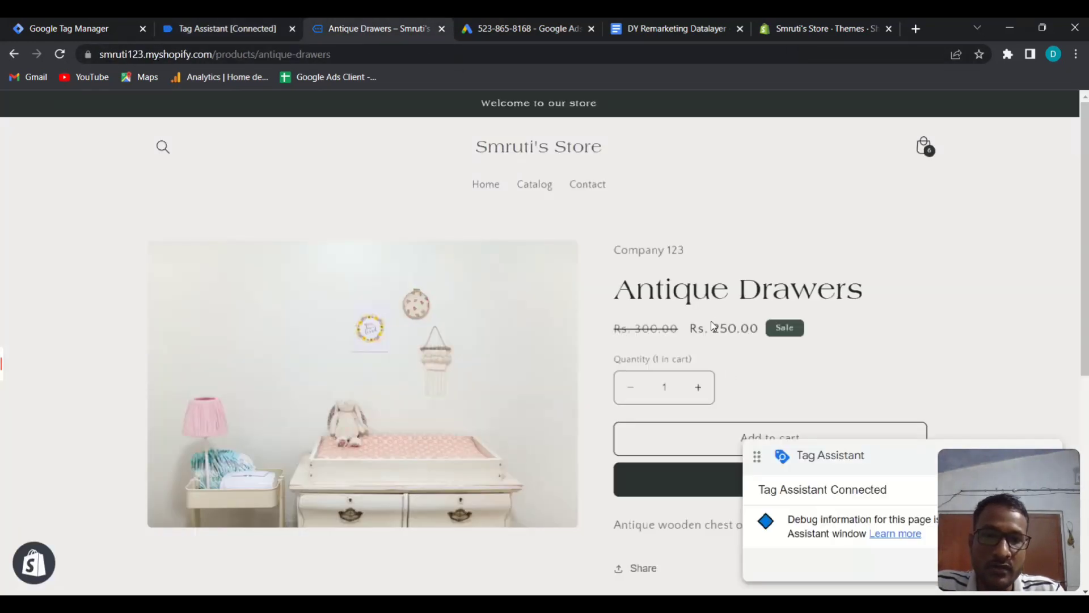
pyautogui.moveTo(713, 327); pyautogui.dragTo(754, 336)
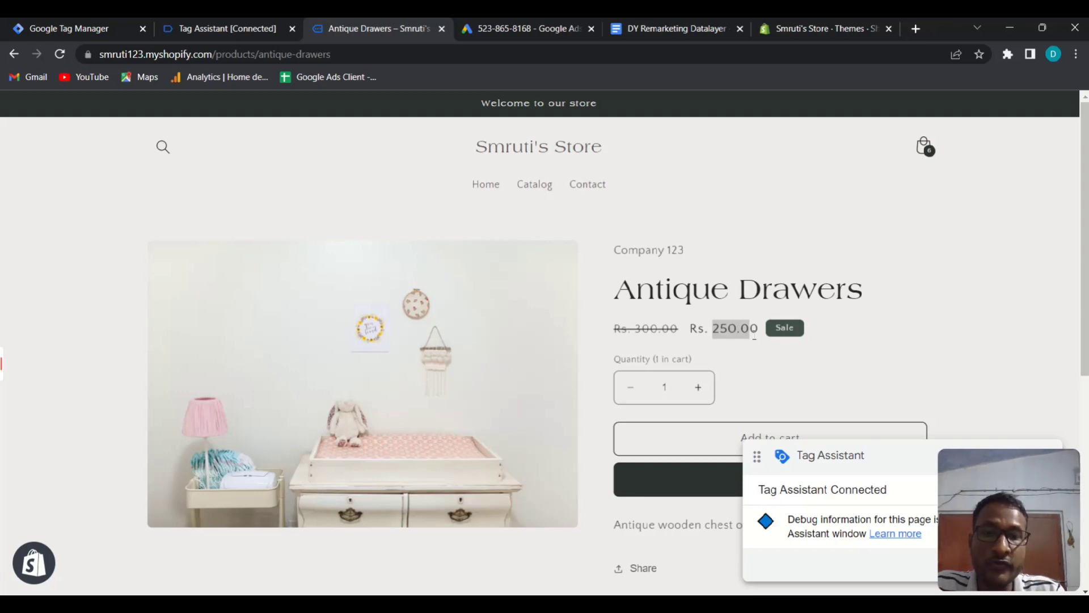
pyautogui.click(249, 29)
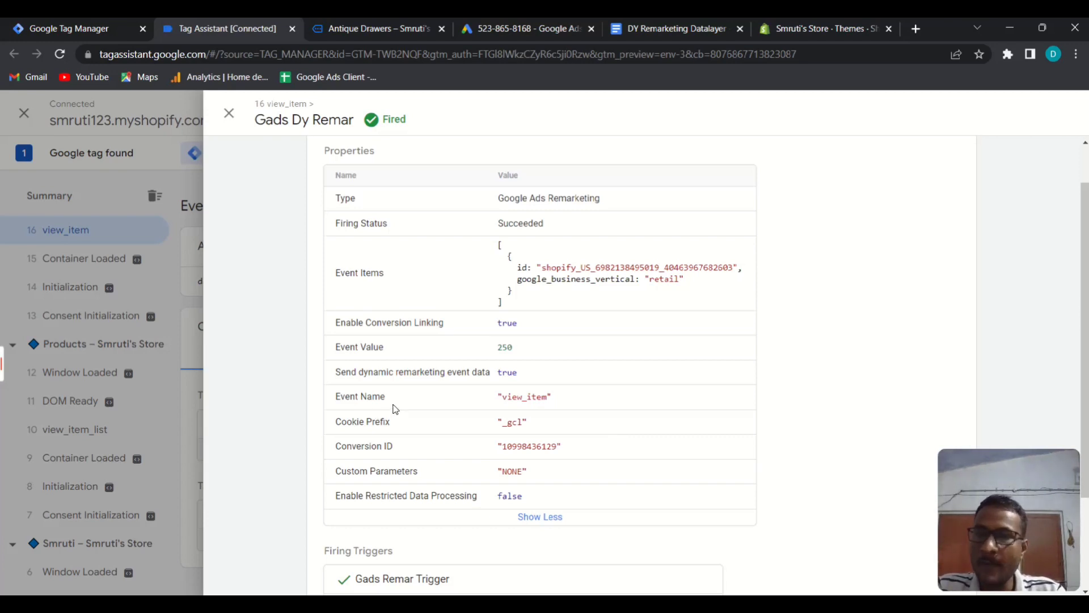
pyautogui.scroll(-1, 395, 408)
pyautogui.scroll(-2, 395, 408)
pyautogui.scroll(4, 395, 409)
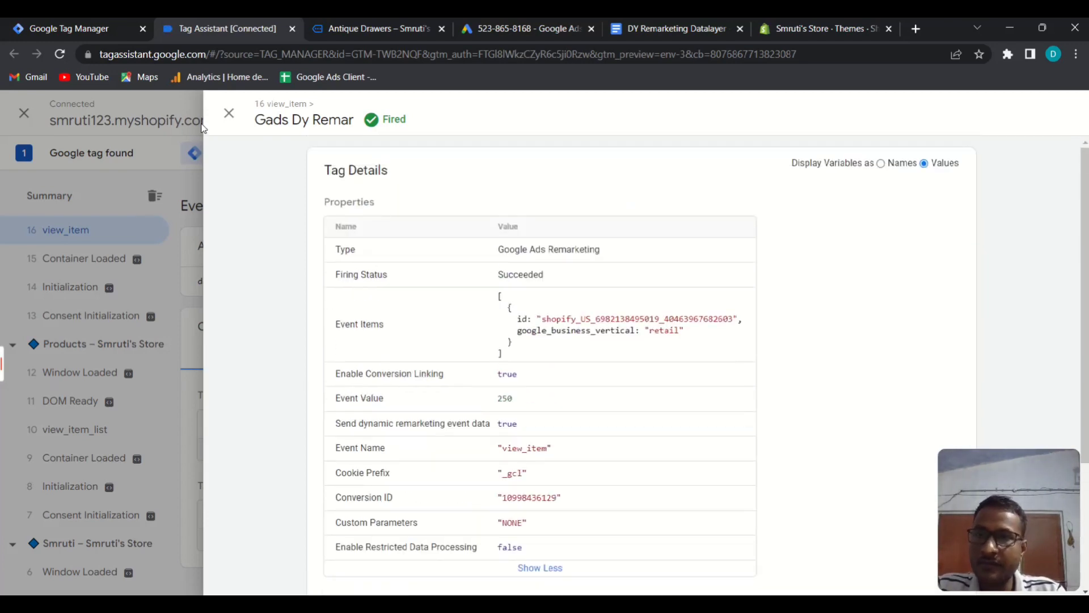
pyautogui.click(230, 116)
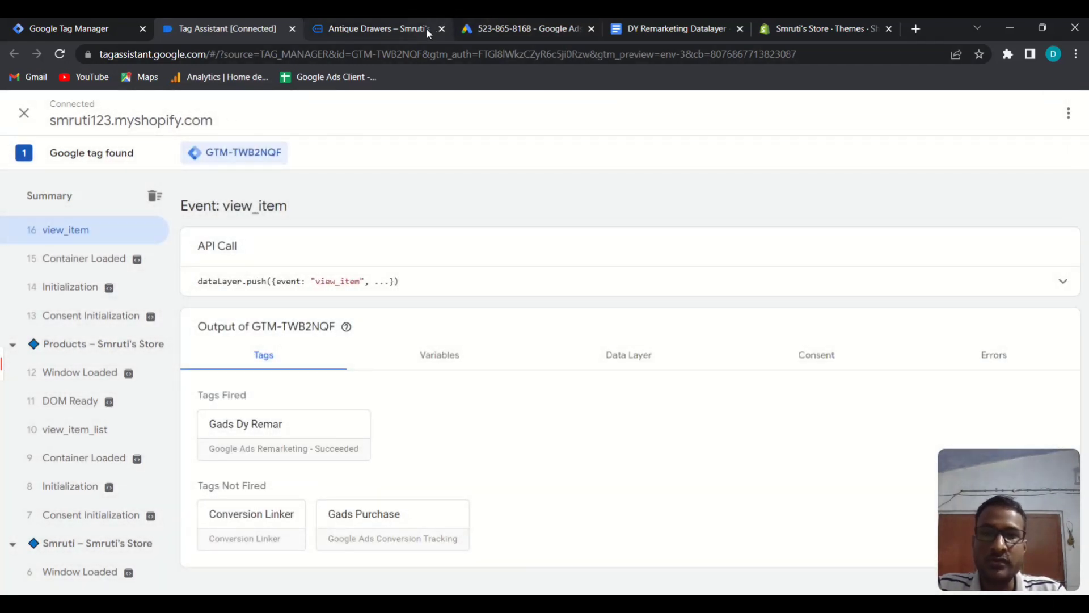
# Step: Close the Antique Drawers store page and the Tag Assistant debug session, and switch back to Google Tag Manager
pyautogui.click(428, 29)
pyautogui.click(442, 29)
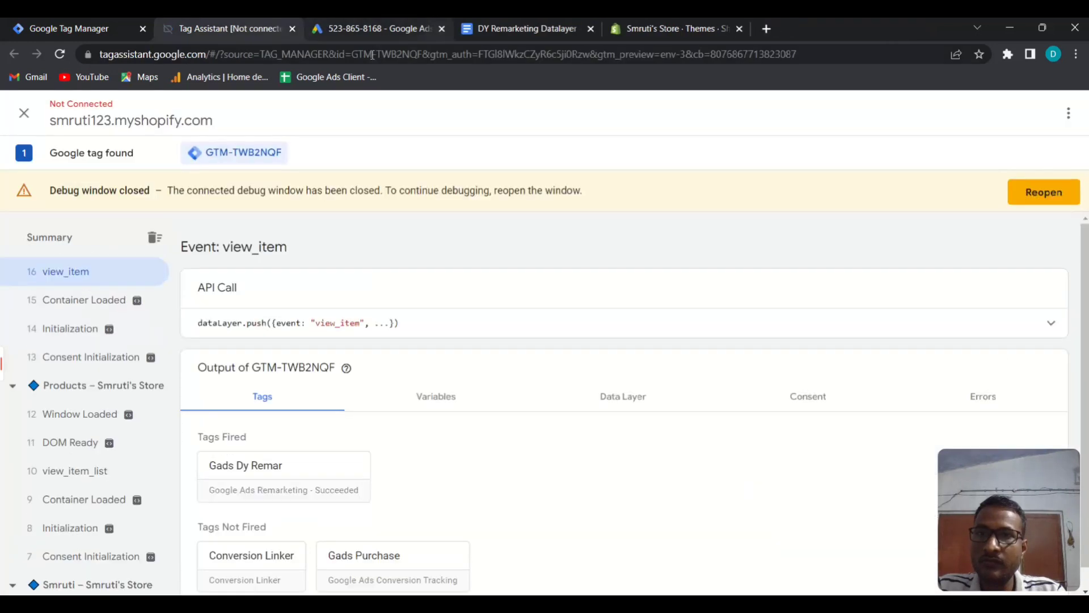
pyautogui.click(292, 29)
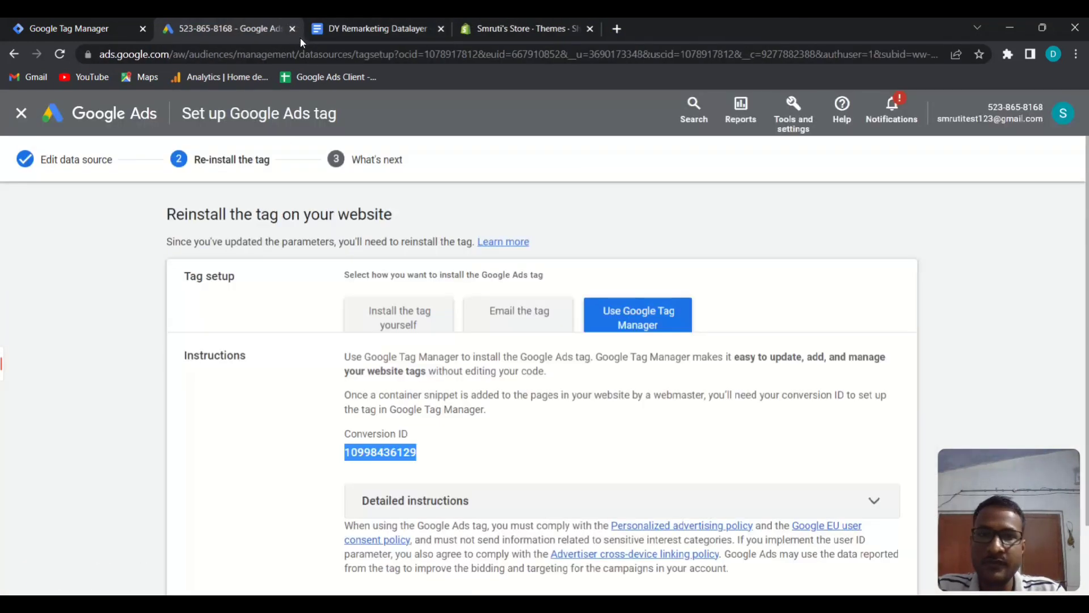
pyautogui.click(68, 27)
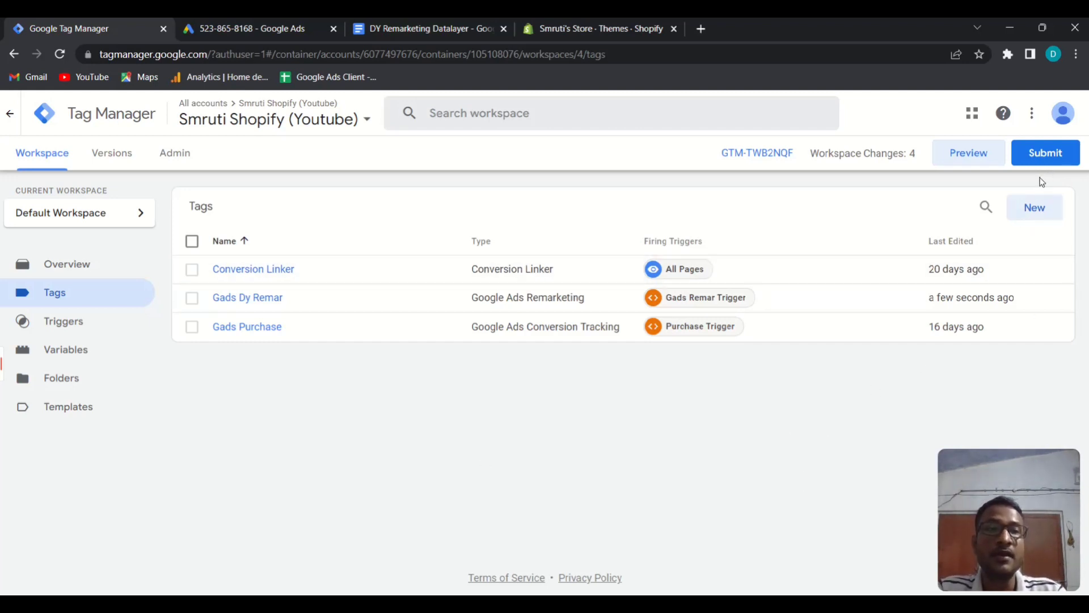
# Step: Publish the workspace changes to Live without a version name or description, close the version summary, and return to the workspace overview
pyautogui.click(1045, 152)
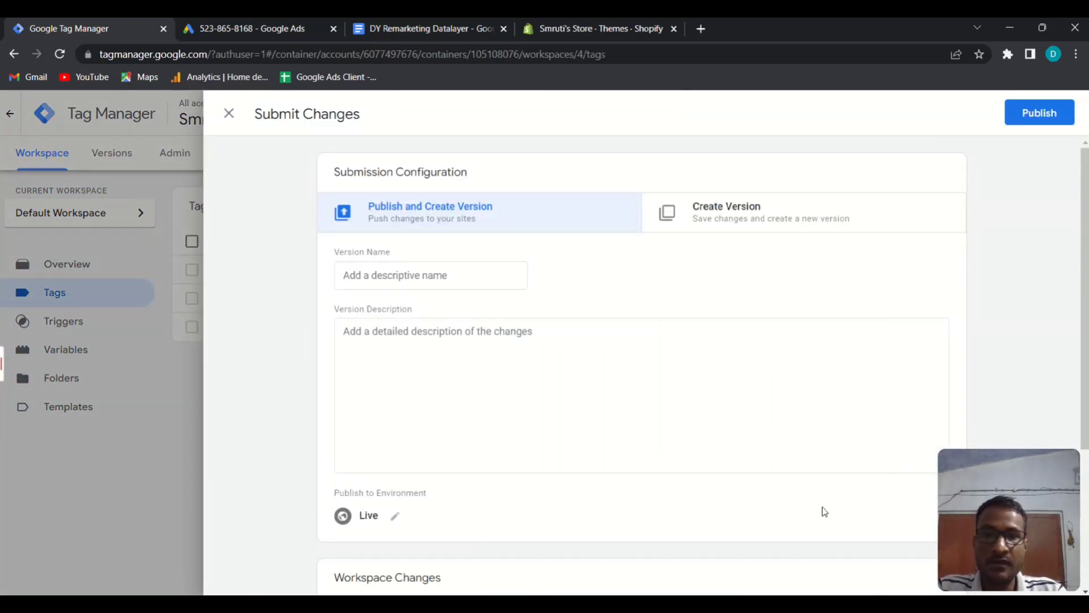
pyautogui.click(1044, 119)
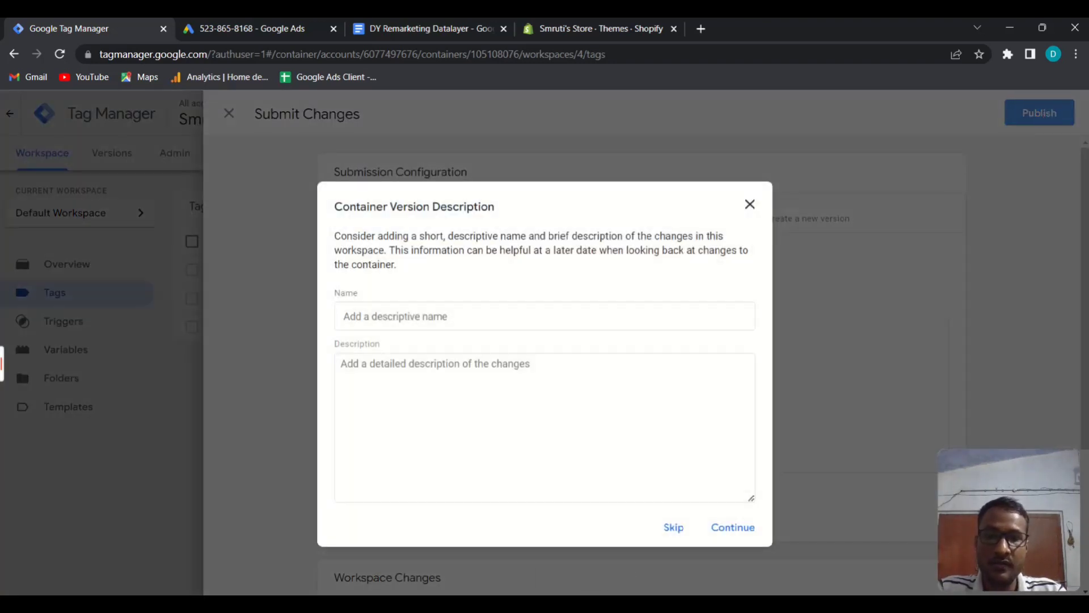
pyautogui.click(673, 527)
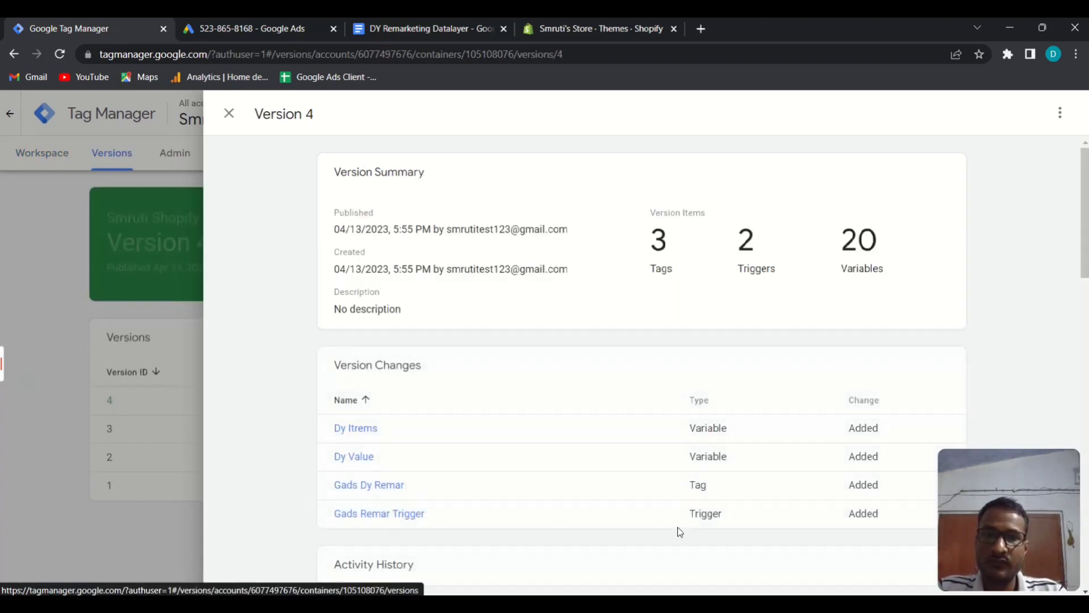
pyautogui.click(228, 113)
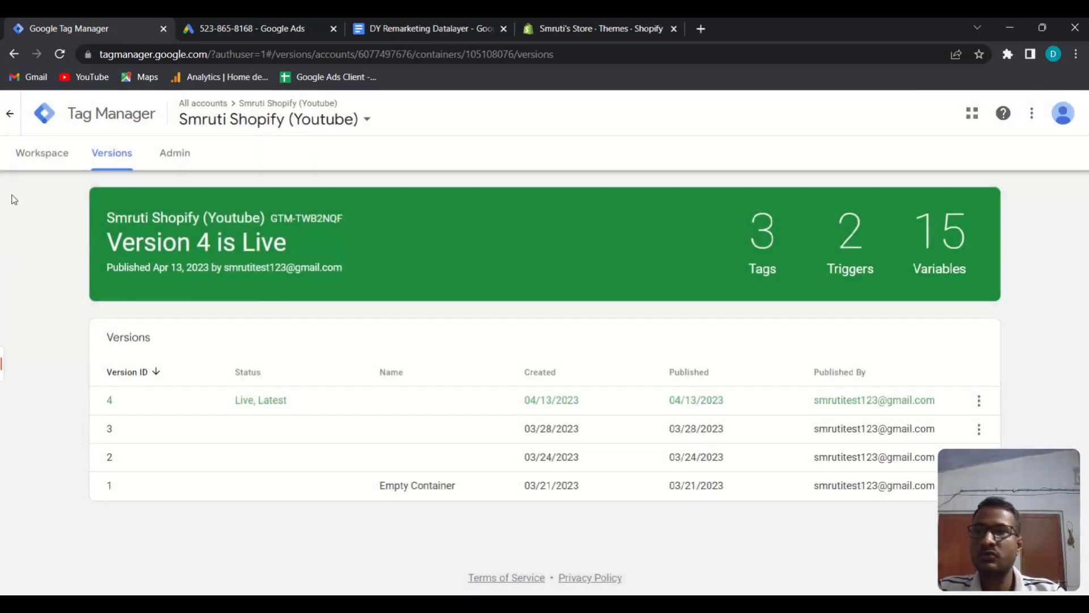
pyautogui.click(47, 156)
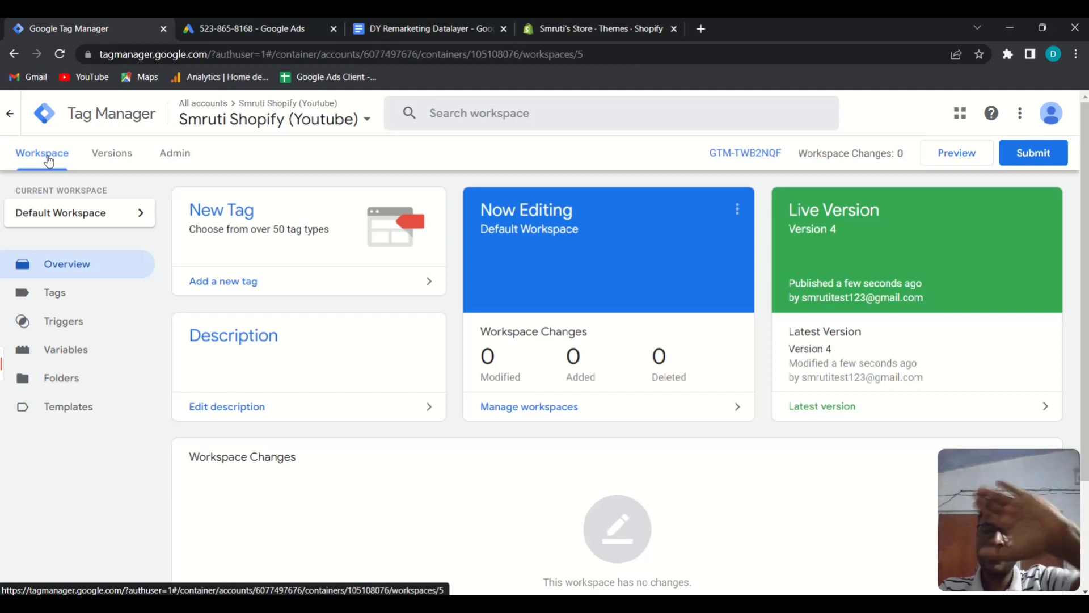
pyautogui.moveTo(10, 363)
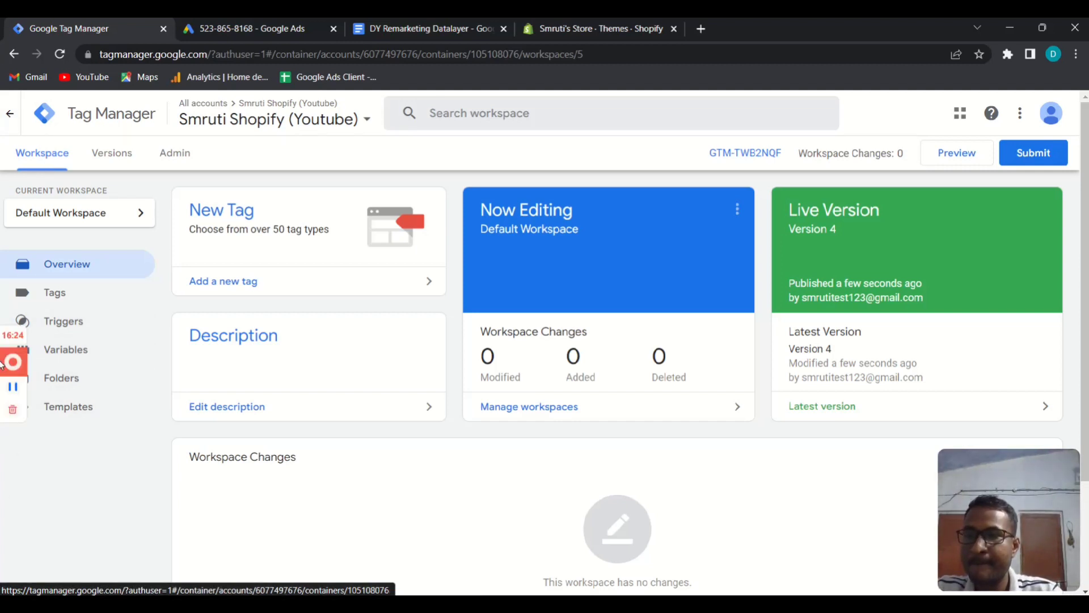